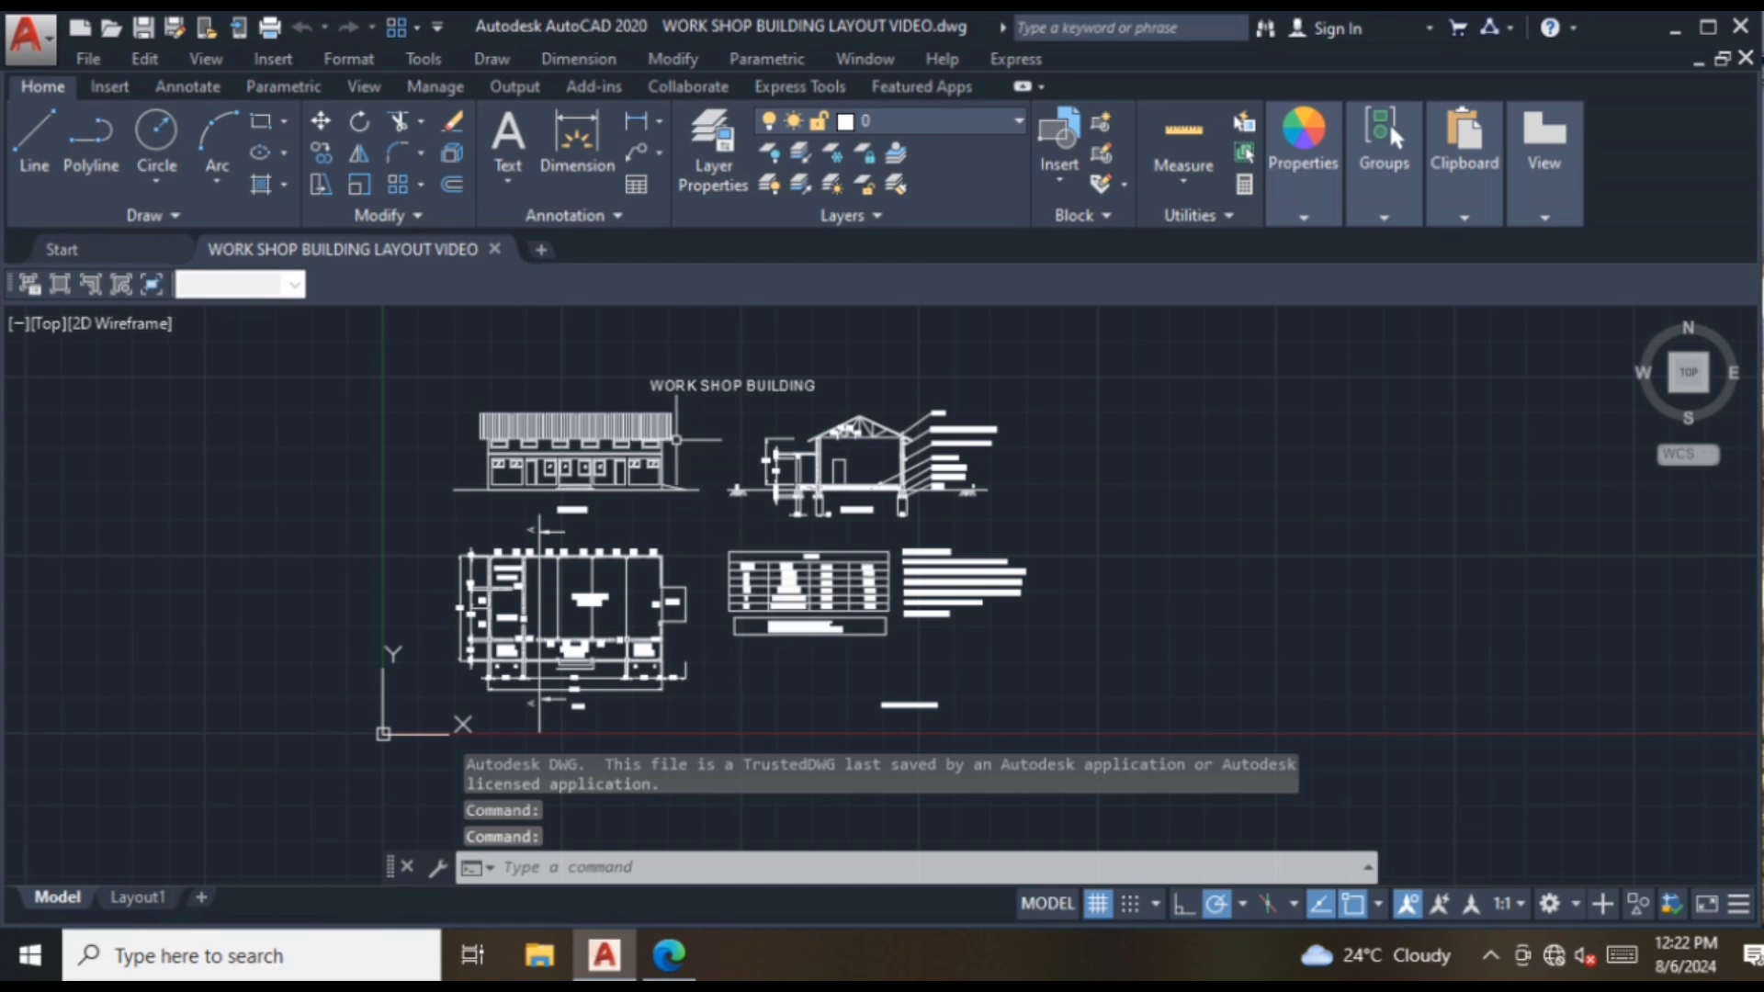
- Zoom into the workshop building drawing and switch to the Layout1 paper-space sheet
{"action": "scroll", "coordinate": [680, 443], "scroll_direction": "up", "scroll_amount": 2}
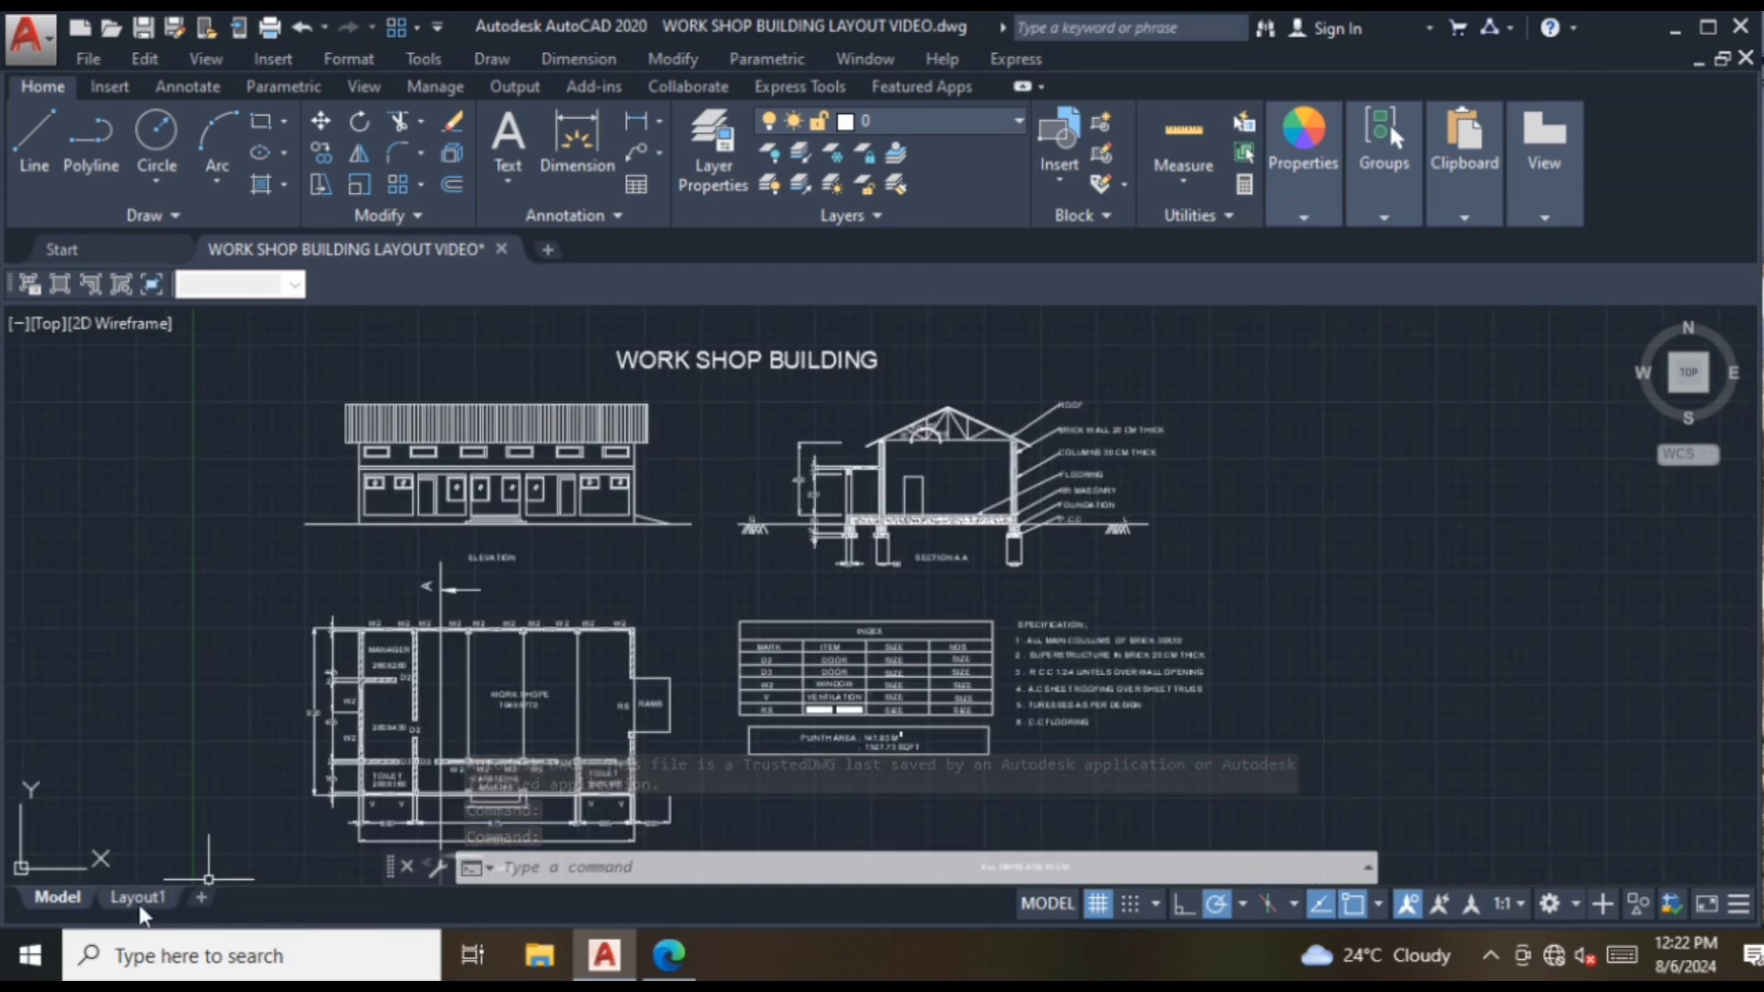
{"action": "left_click", "coordinate": [137, 898]}
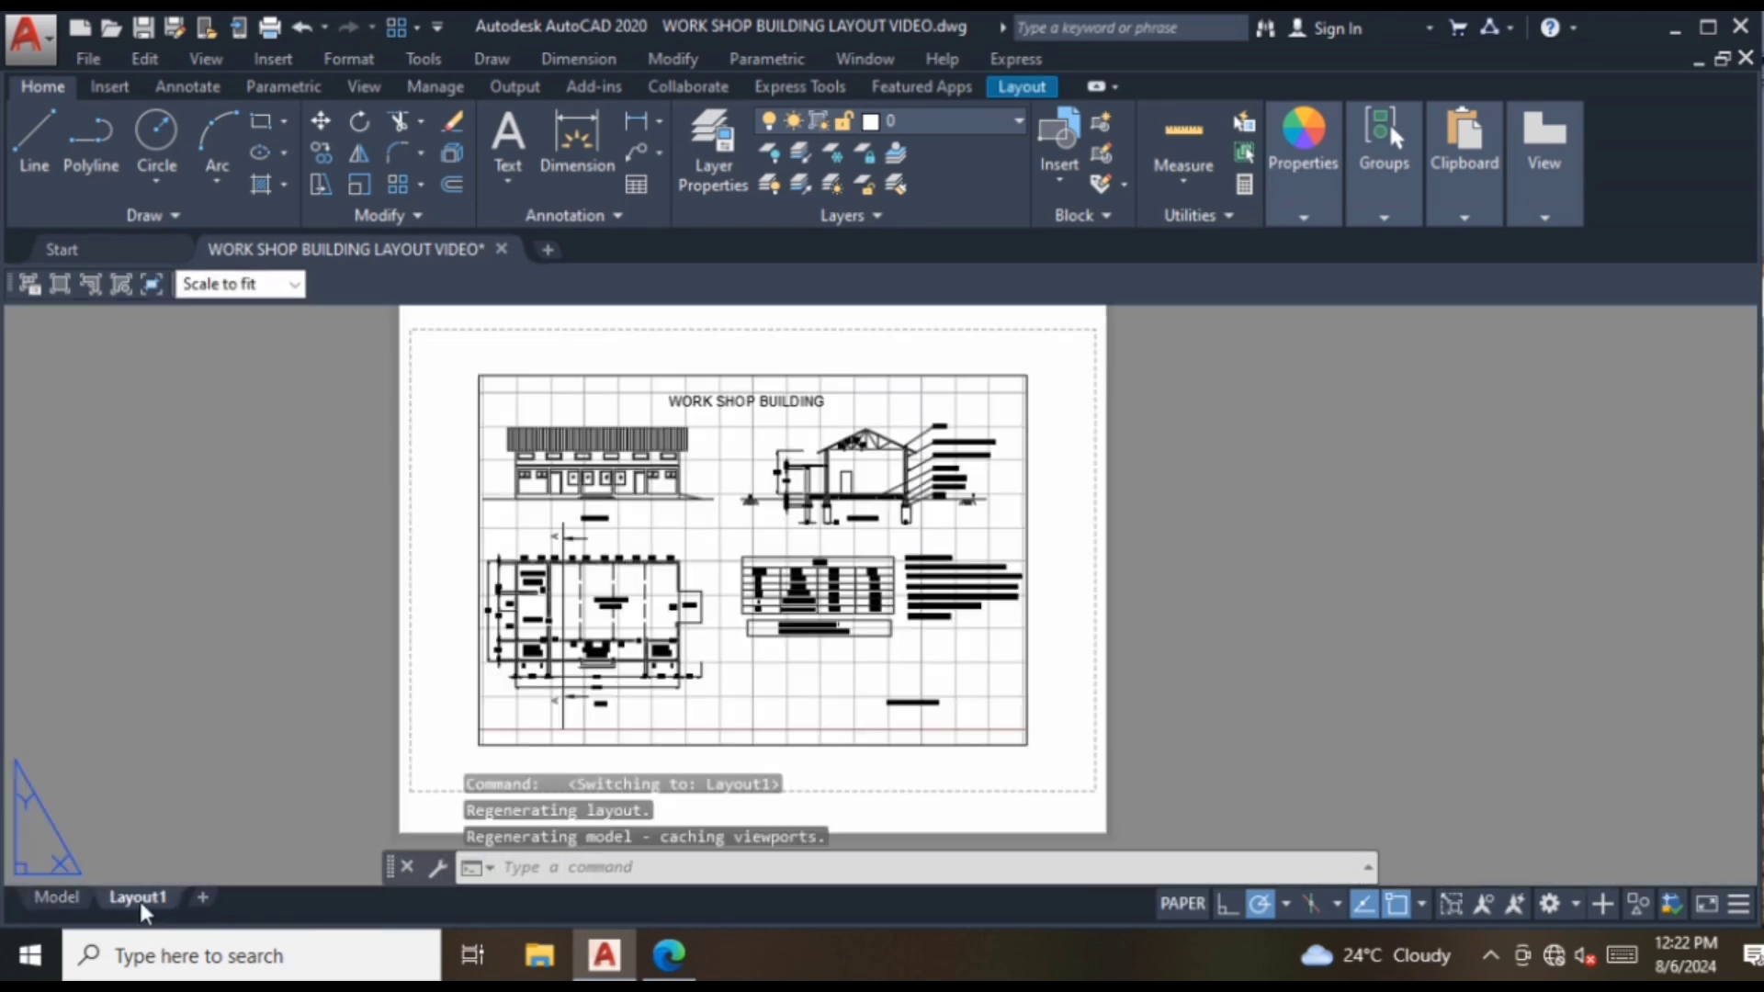
- Erase Layout1's default viewport and draw a 42 by 29.7 border rectangle instead
{"action": "left_click", "coordinate": [475, 447]}
{"action": "key", "text": "Delete"}
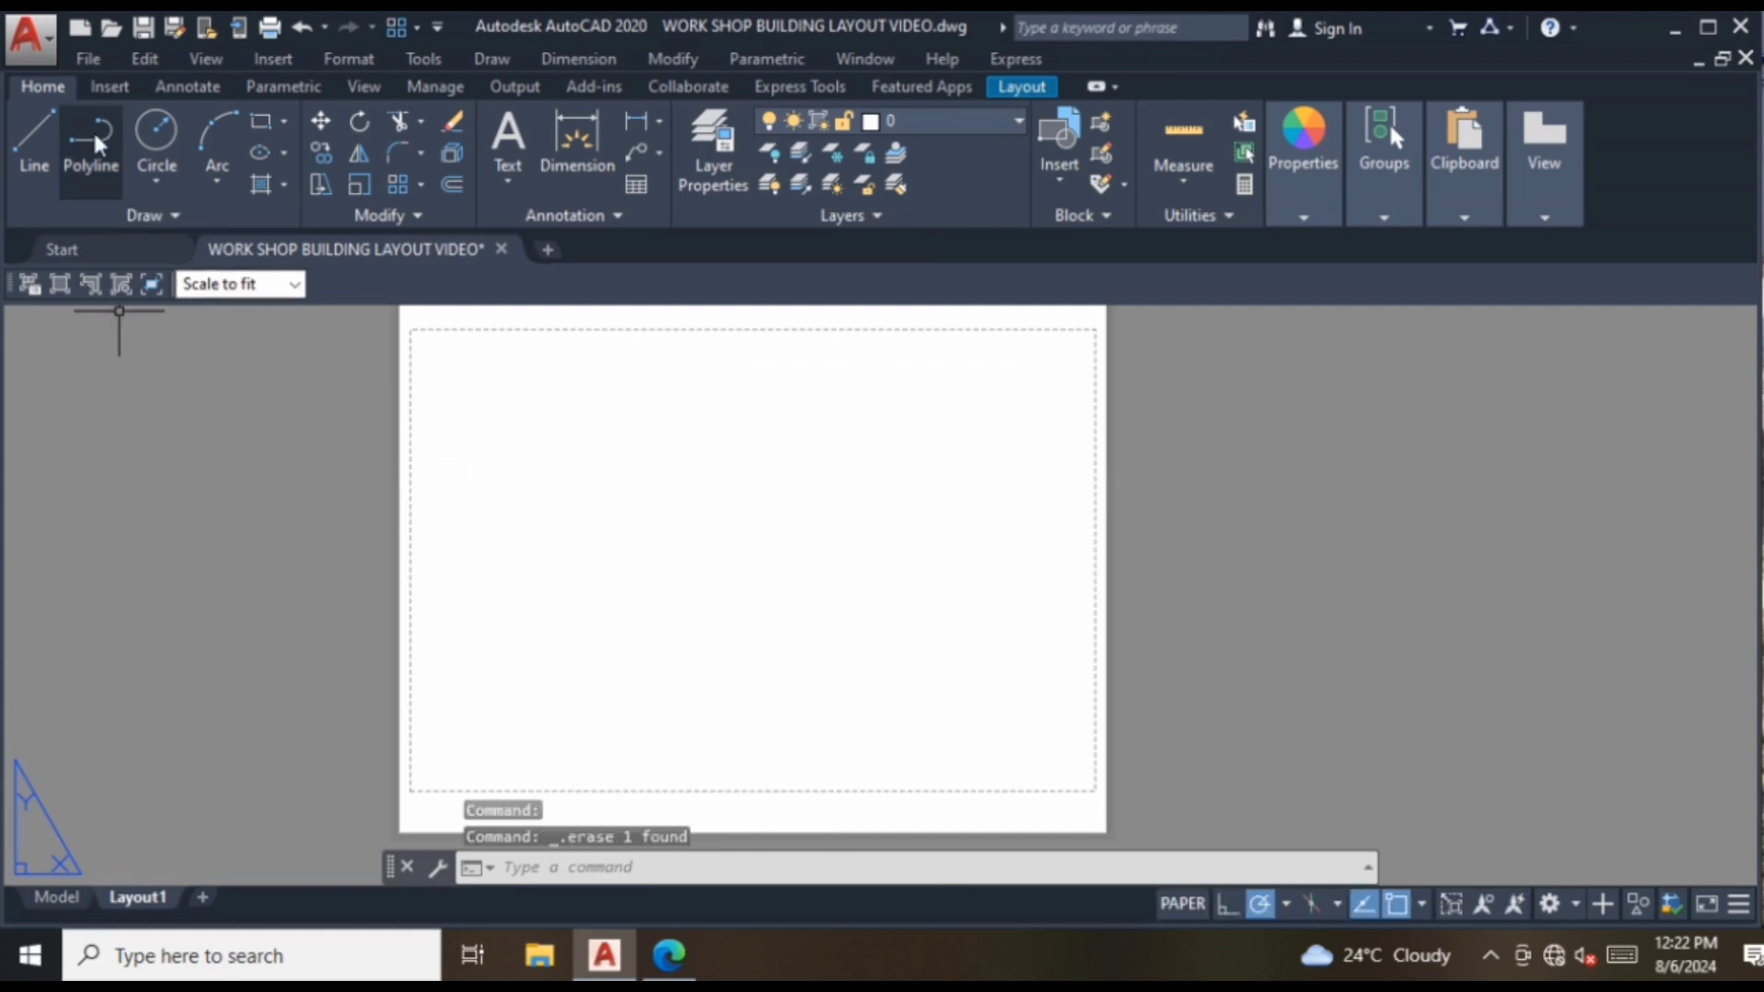
{"action": "left_click", "coordinate": [261, 122]}
{"action": "left_click", "coordinate": [464, 451]}
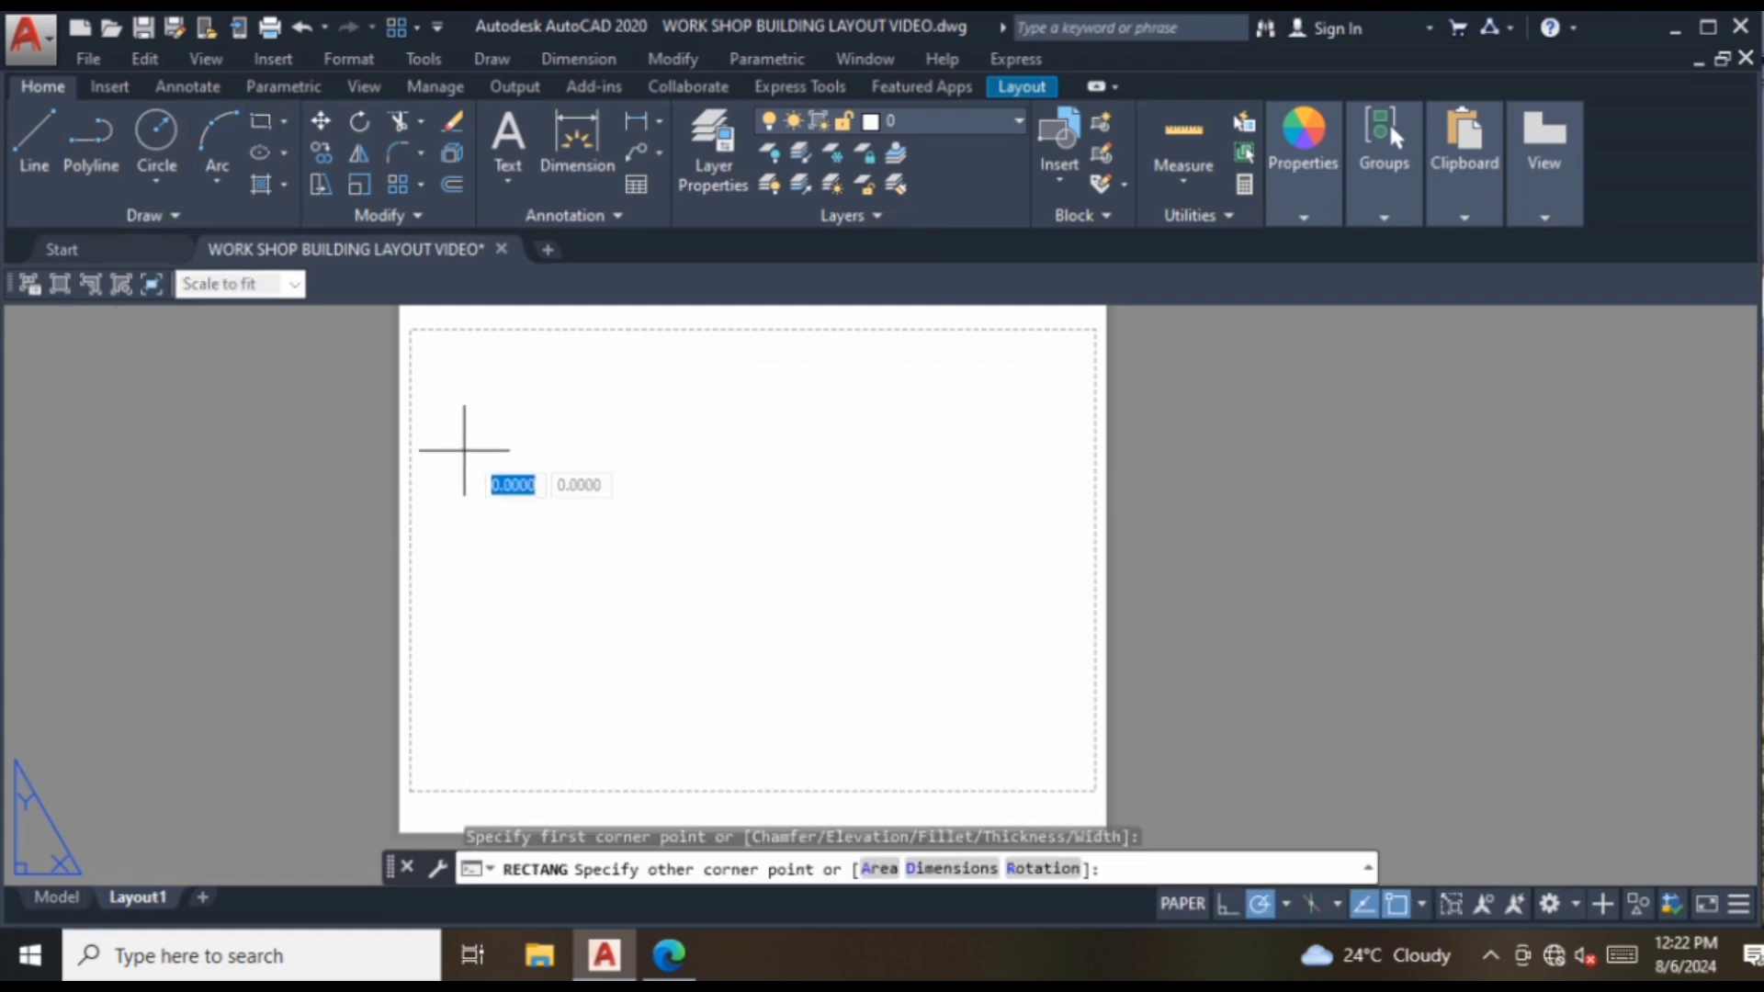
{"action": "type", "text": "42"}
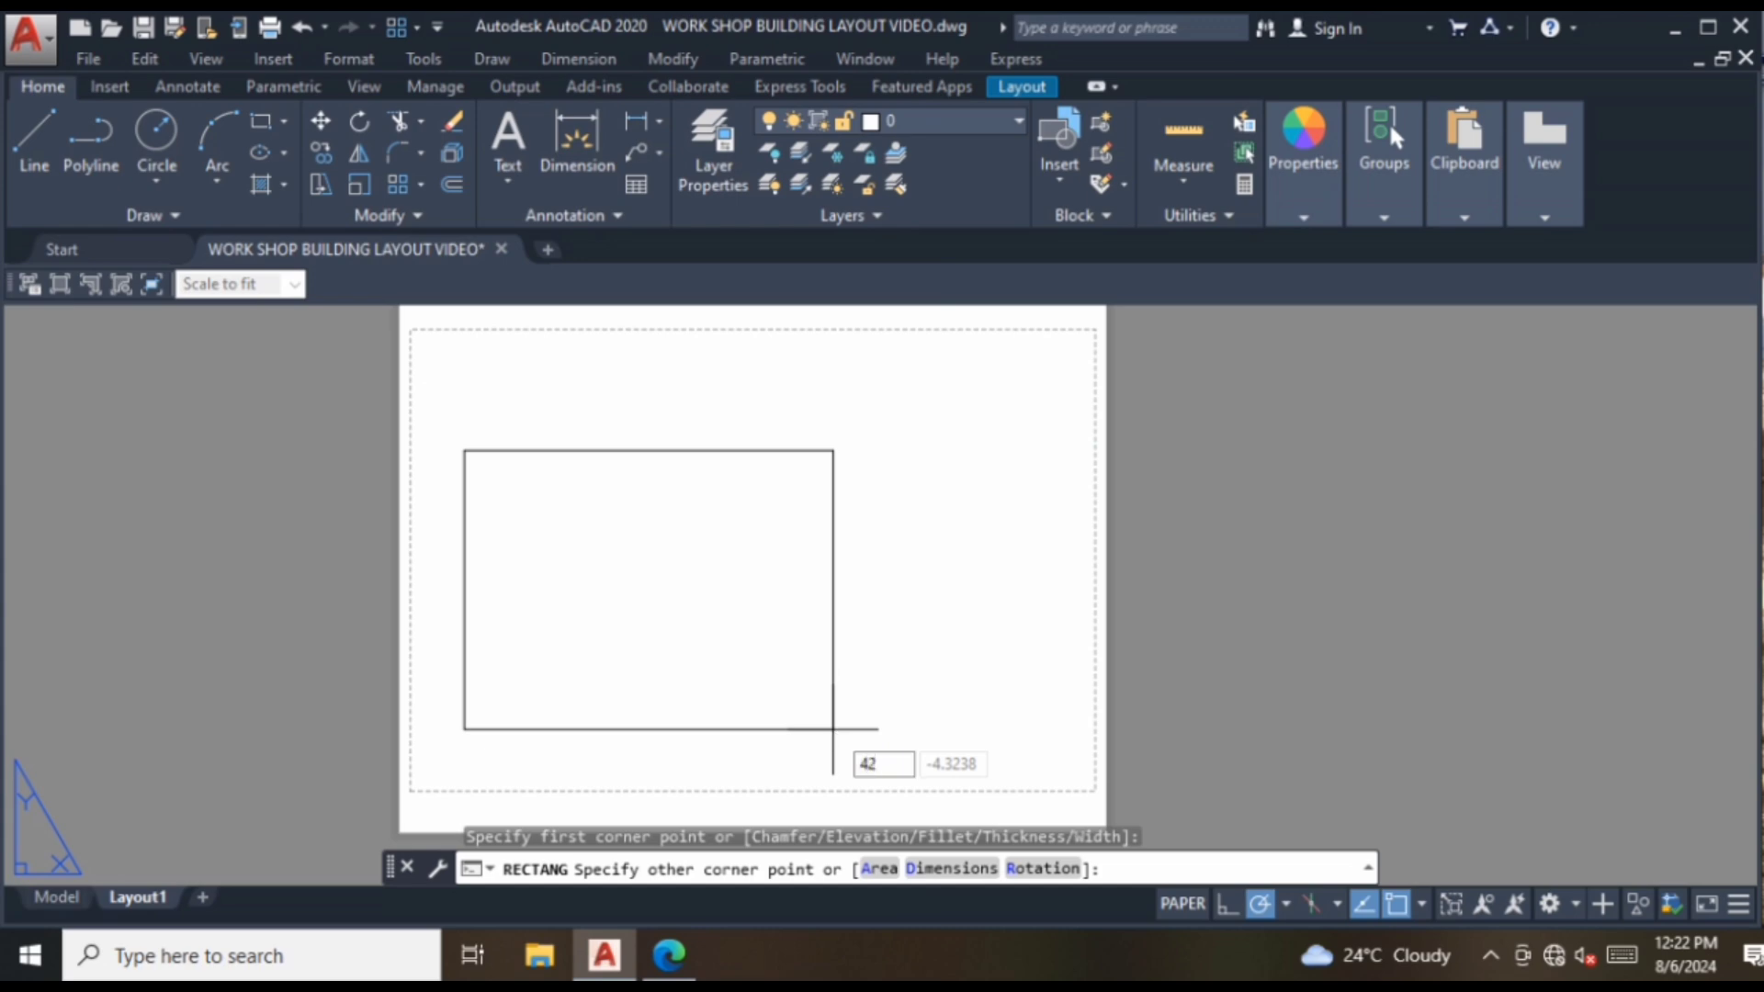
{"action": "key", "text": "Tab"}
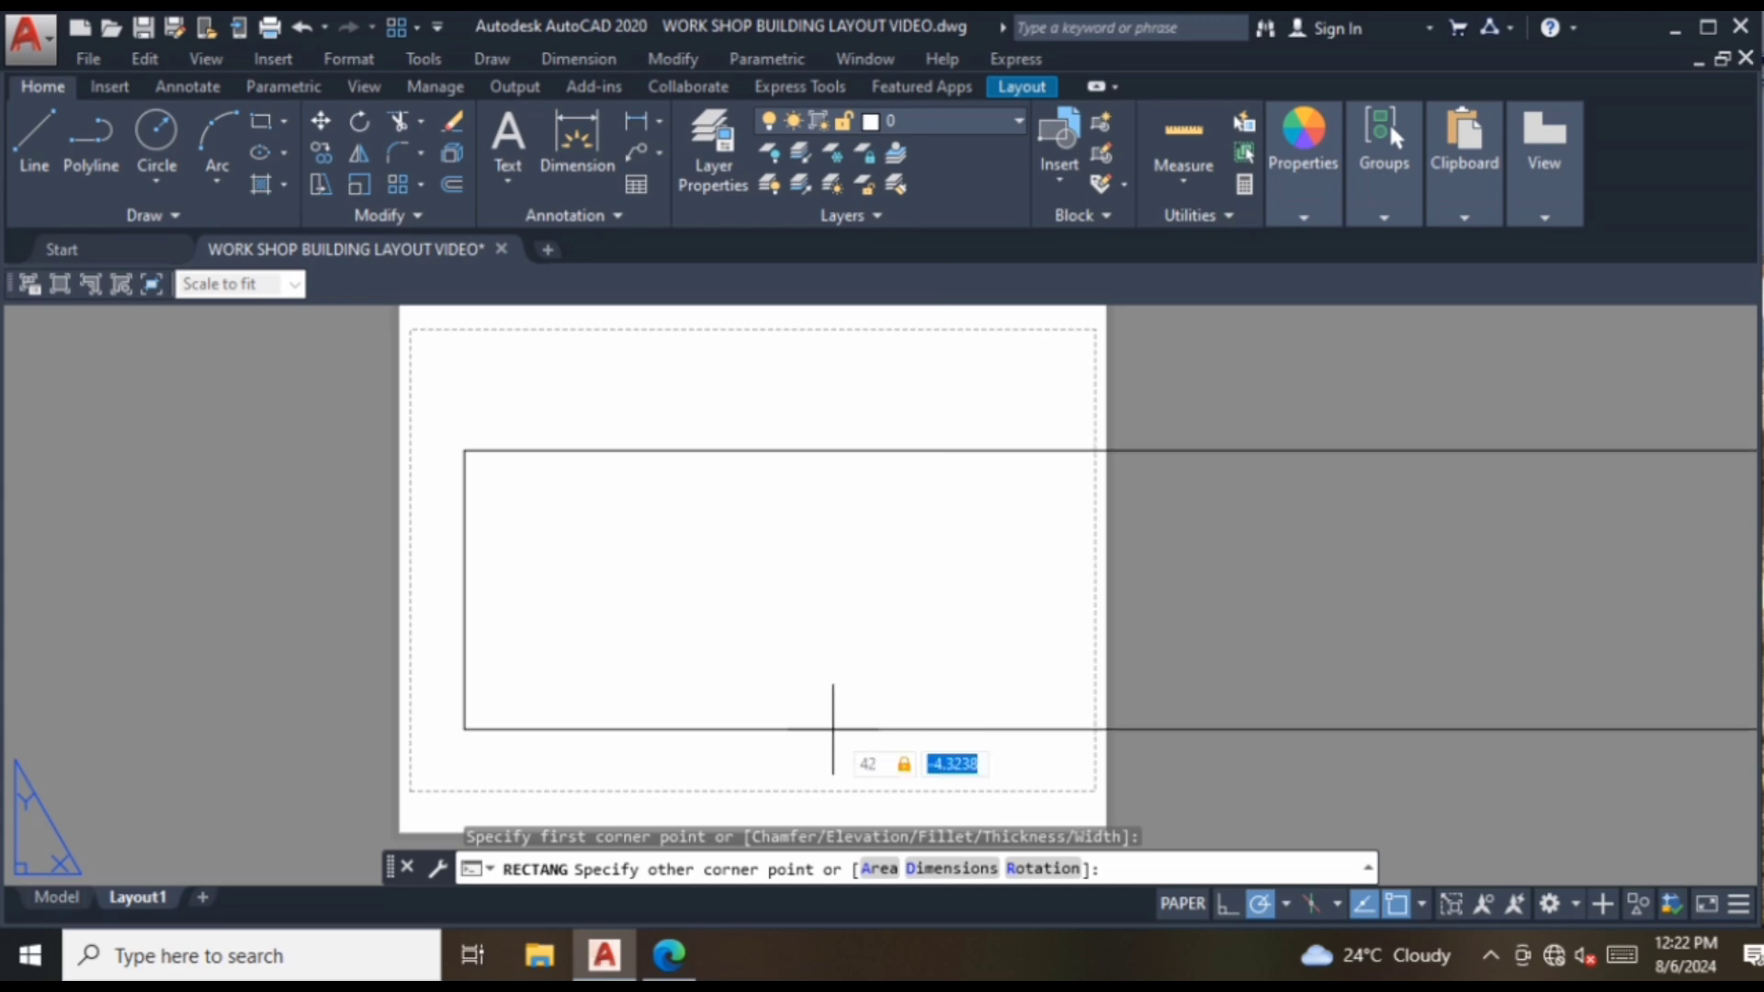
{"action": "type", "text": "29.7"}
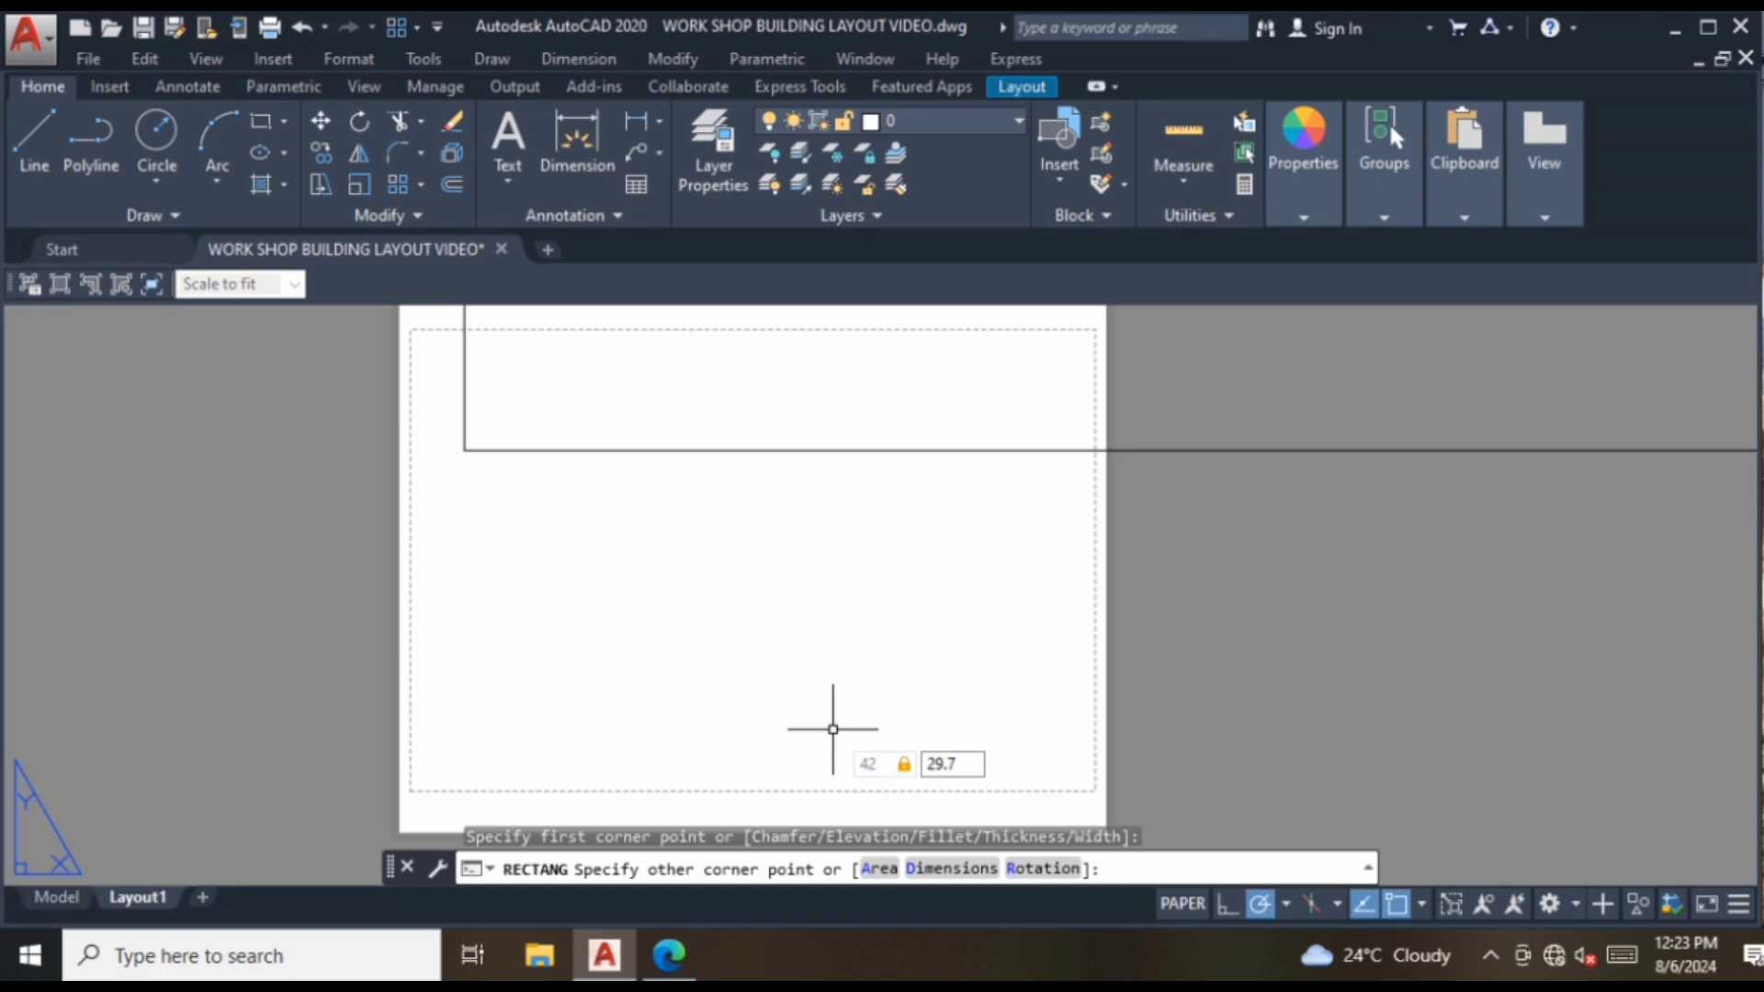
{"action": "key", "text": "Return"}
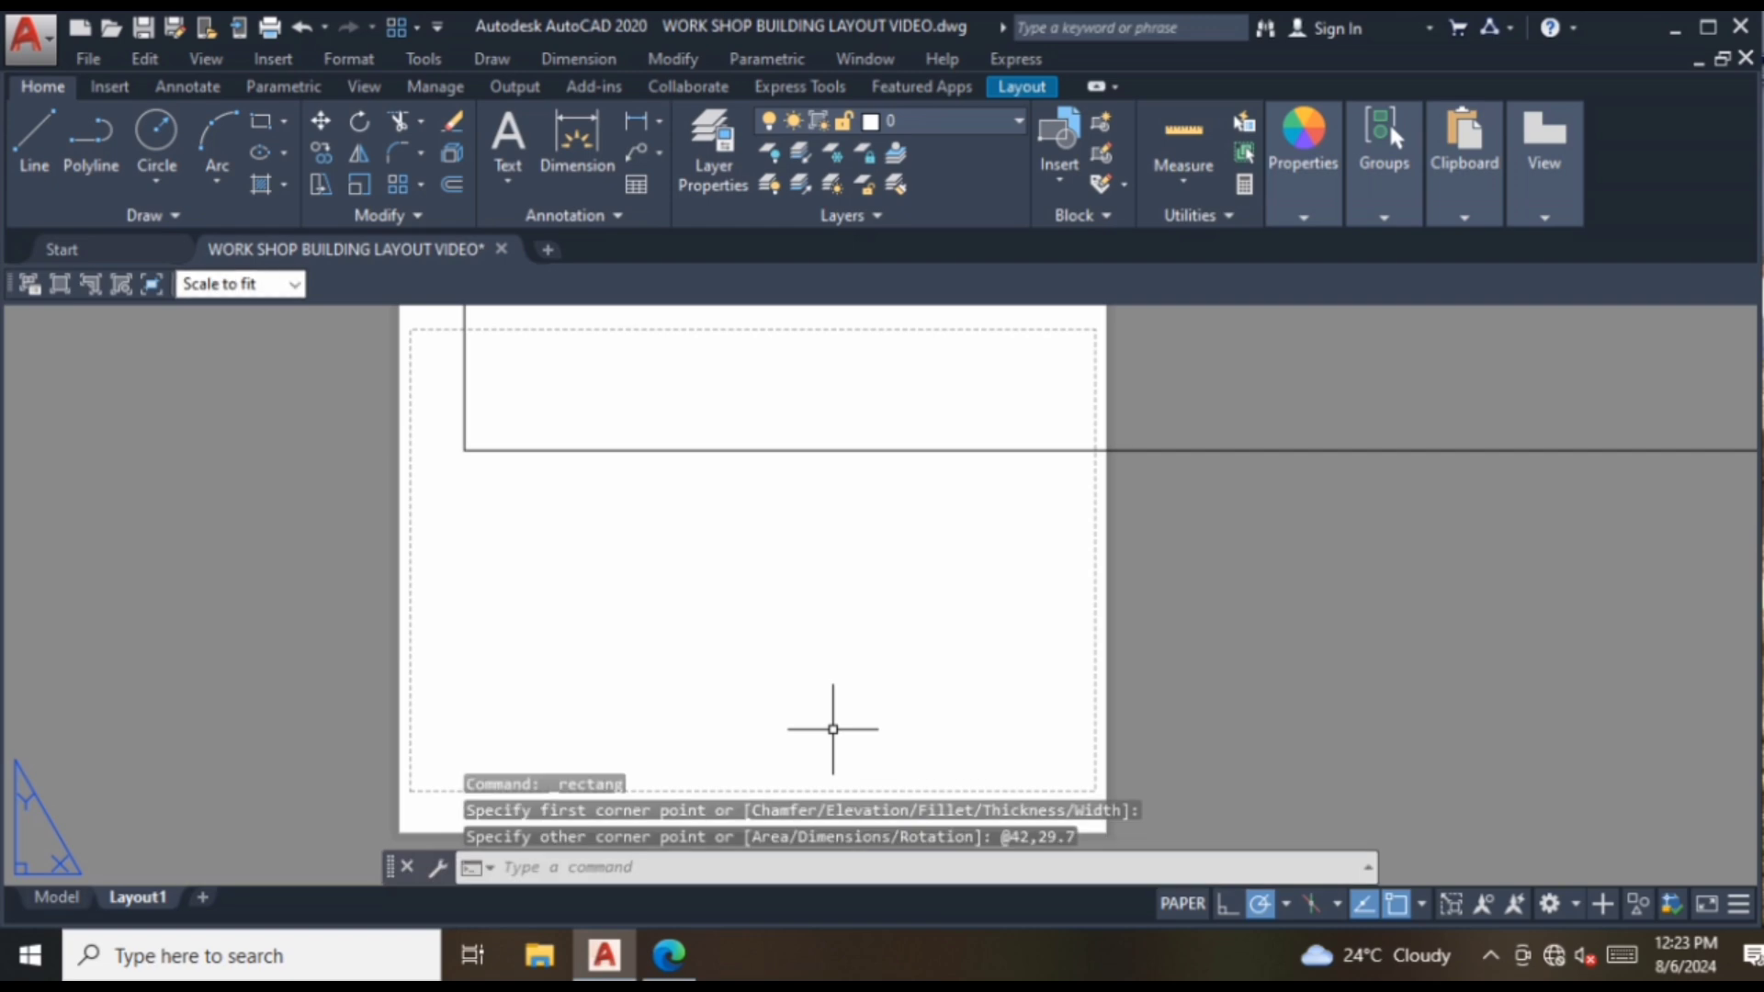
{"action": "scroll", "coordinate": [726, 511], "scroll_direction": "down", "scroll_amount": 2}
{"action": "scroll", "coordinate": [740, 550], "scroll_direction": "down", "scroll_amount": 5}
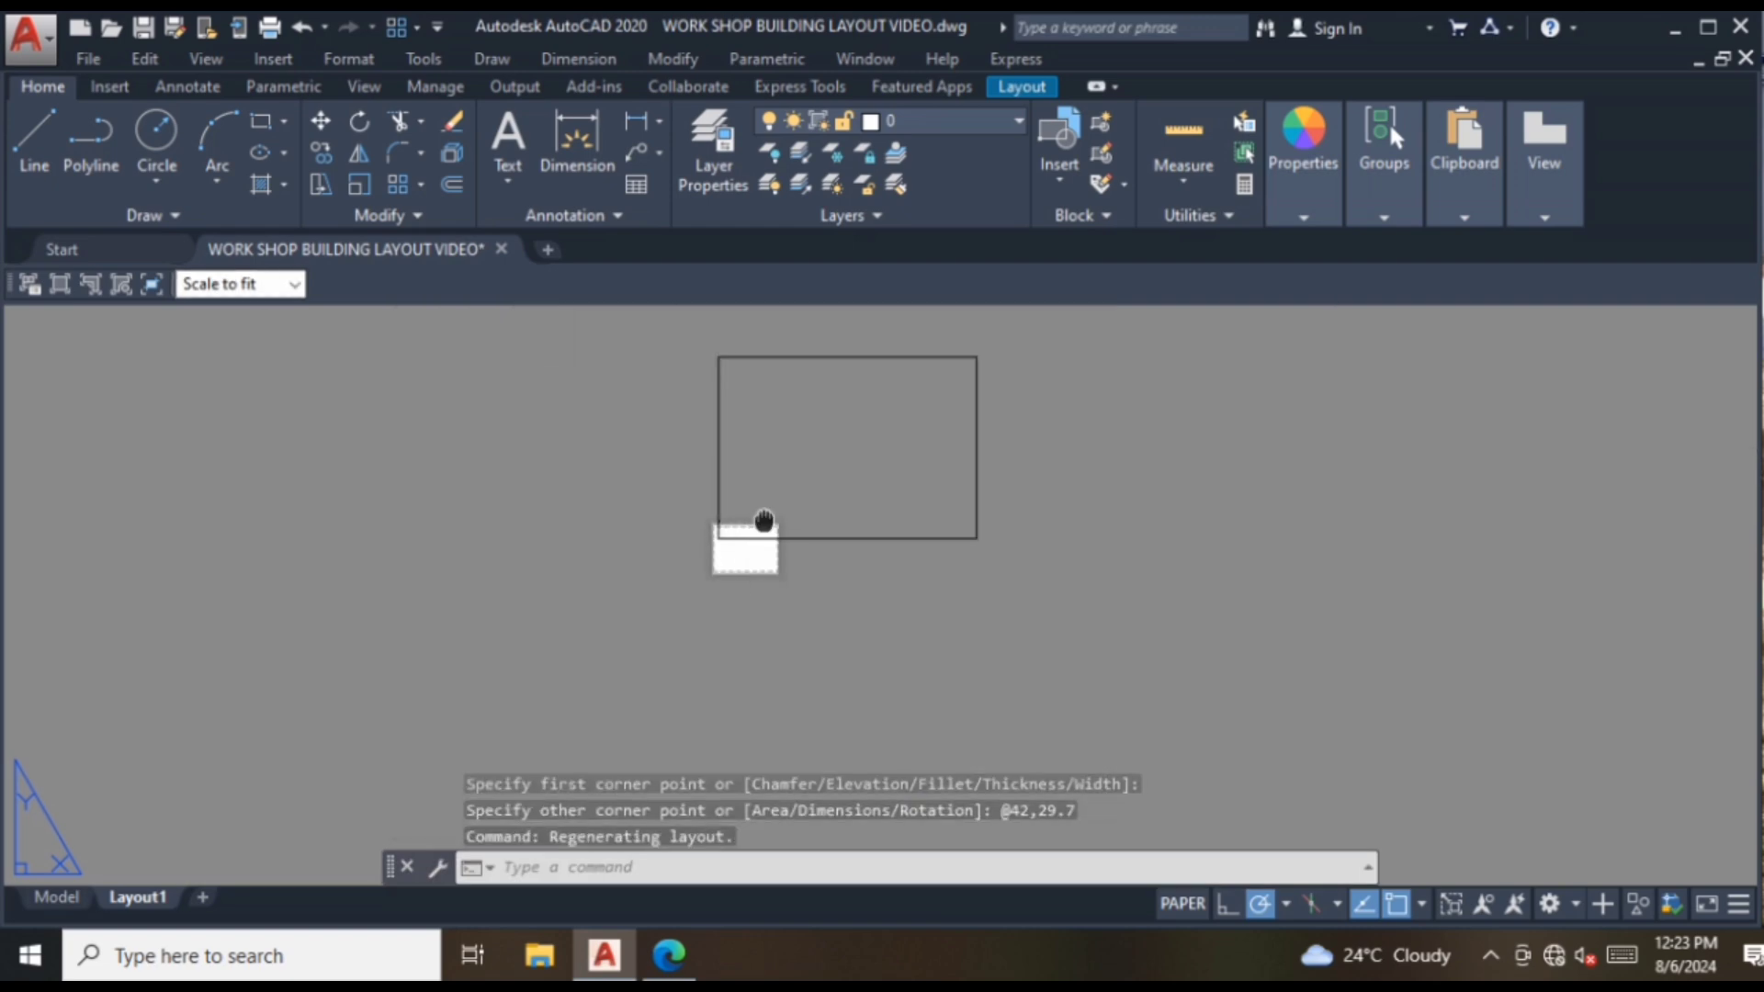
{"action": "middle_click_drag", "start_coordinate": [759, 515], "coordinate": [611, 577]}
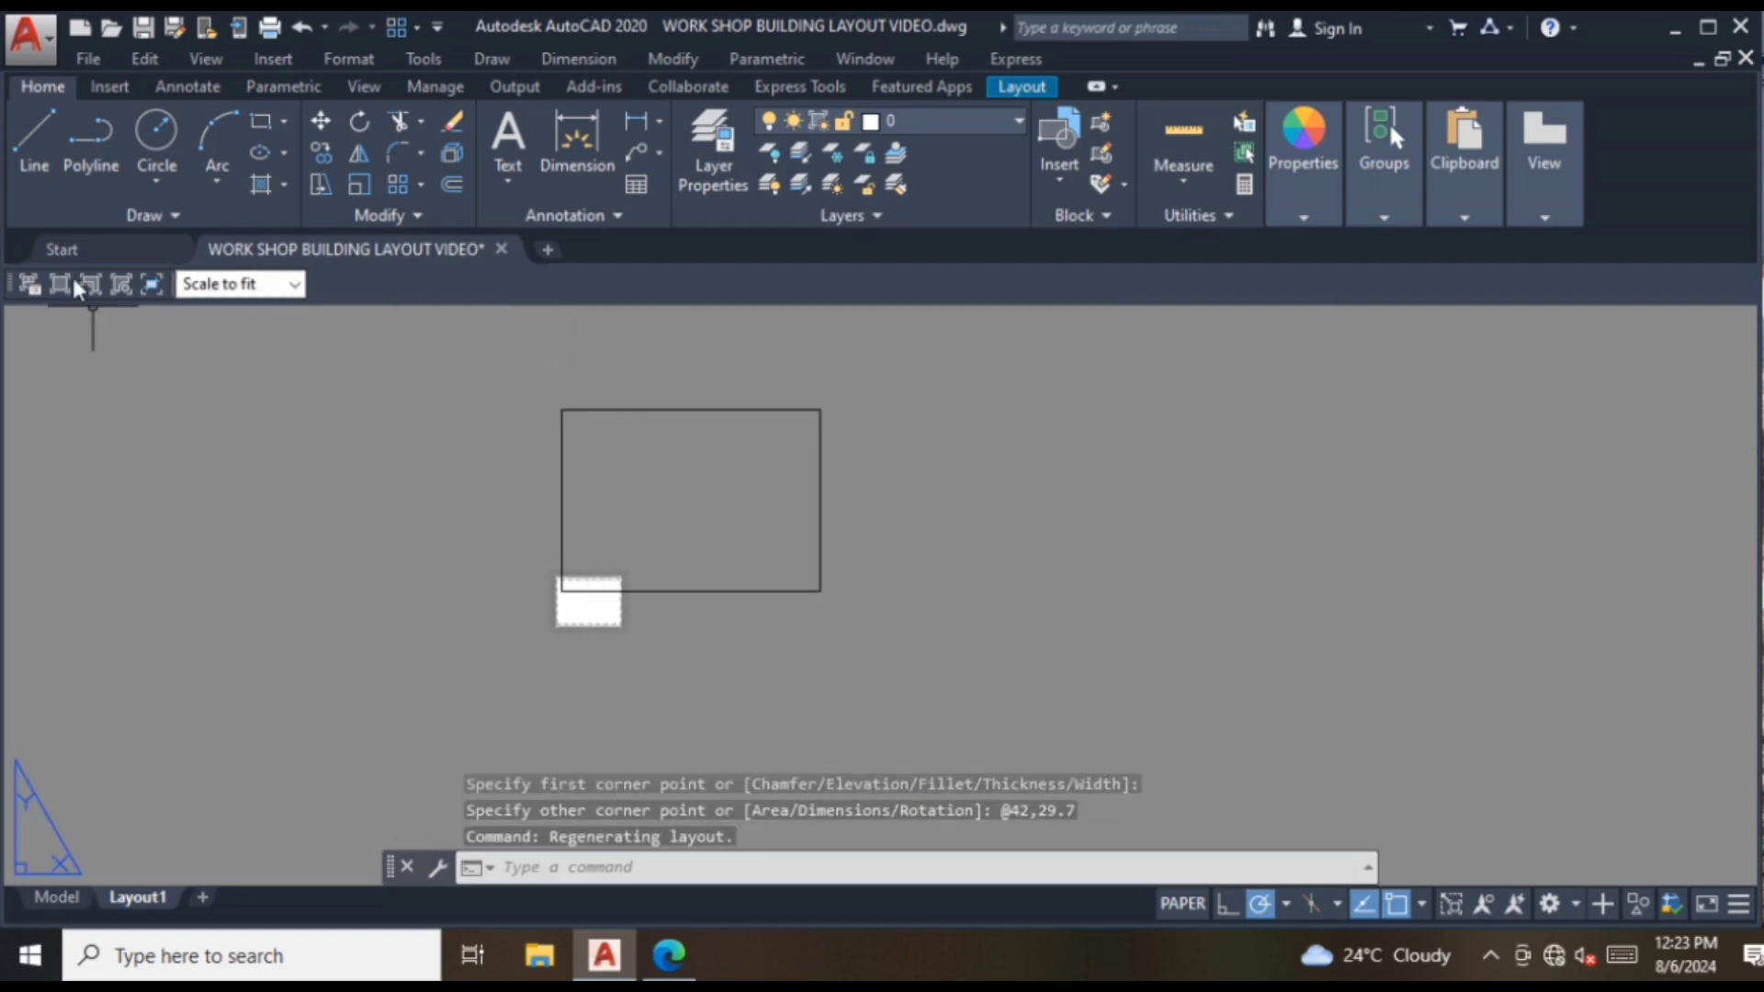
- Create a new page setup named Setup3 for Layout1
{"action": "left_click", "coordinate": [90, 61]}
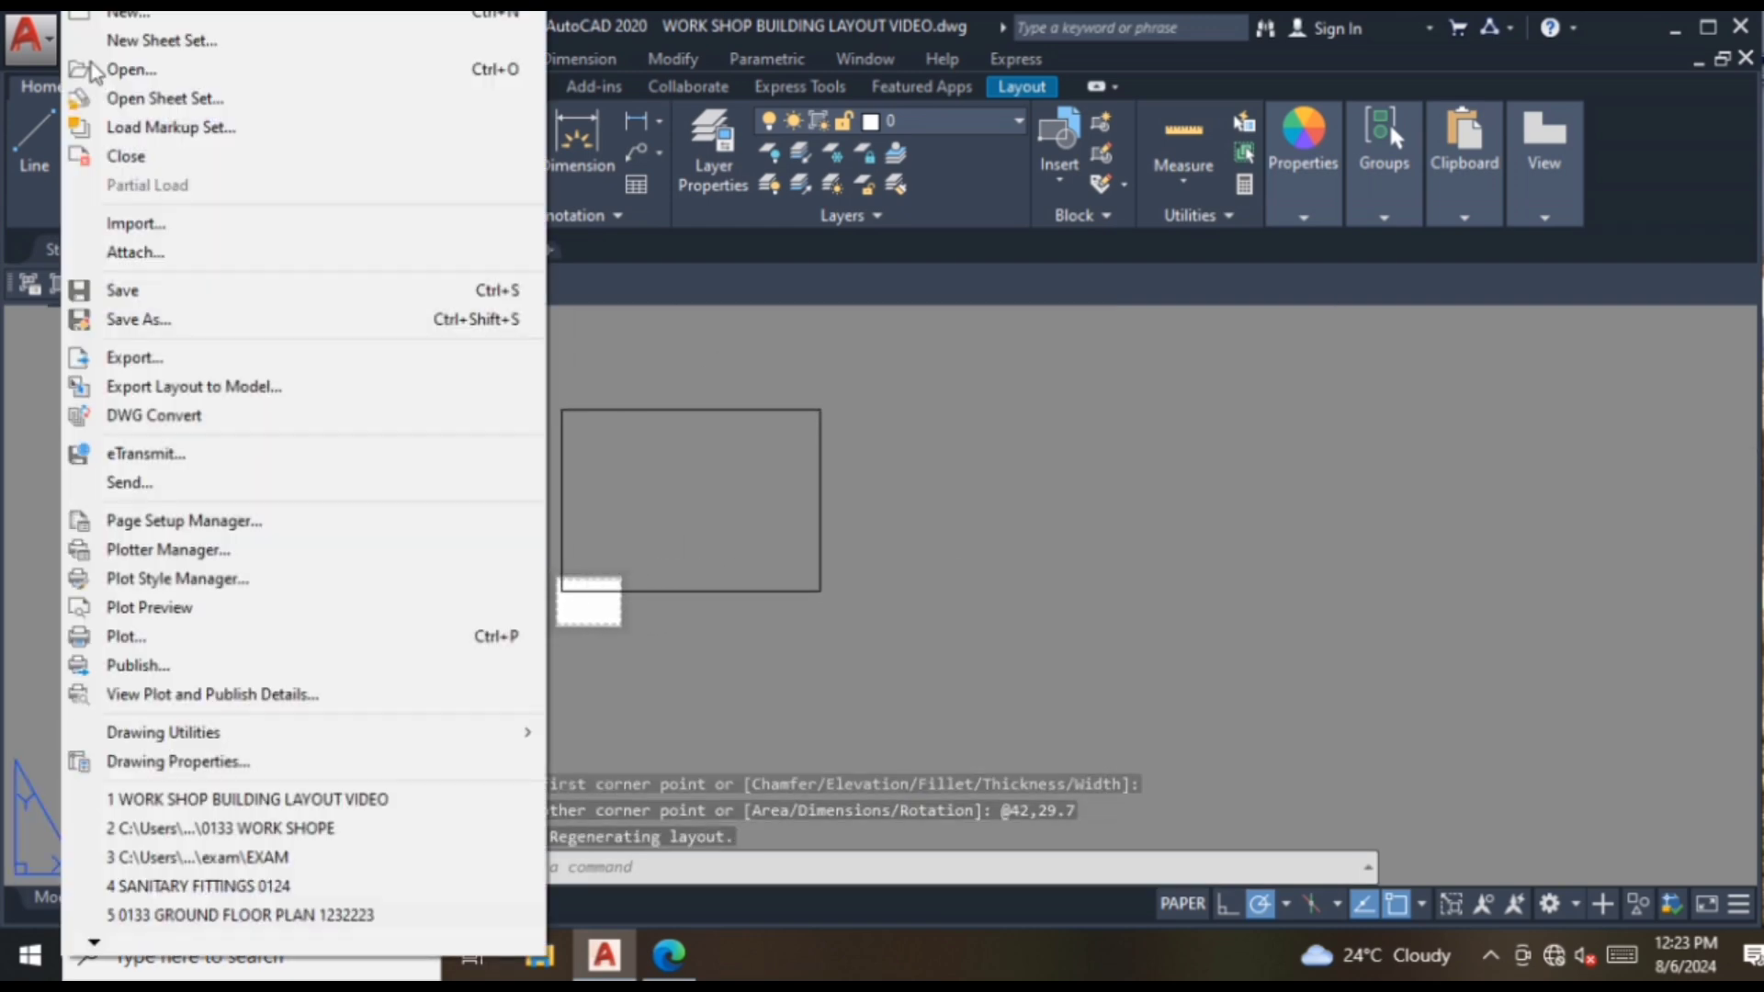
{"action": "left_click", "coordinate": [157, 521]}
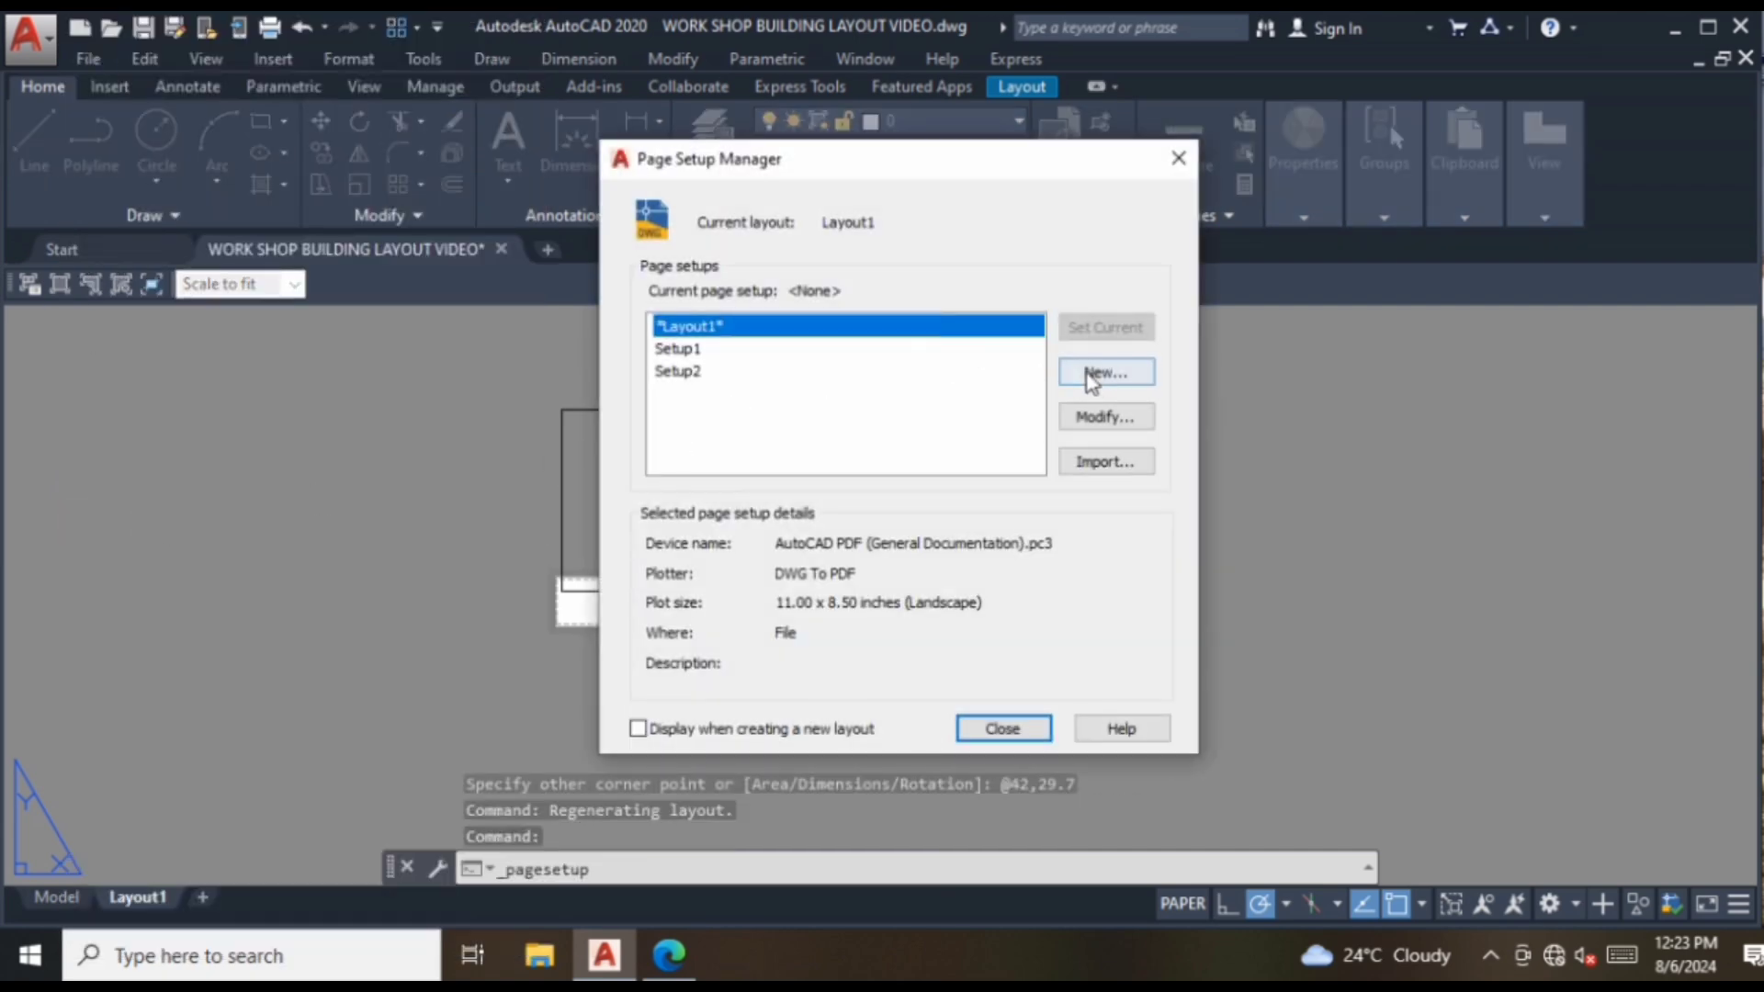
{"action": "left_click", "coordinate": [1090, 375]}
{"action": "left_click", "coordinate": [824, 607]}
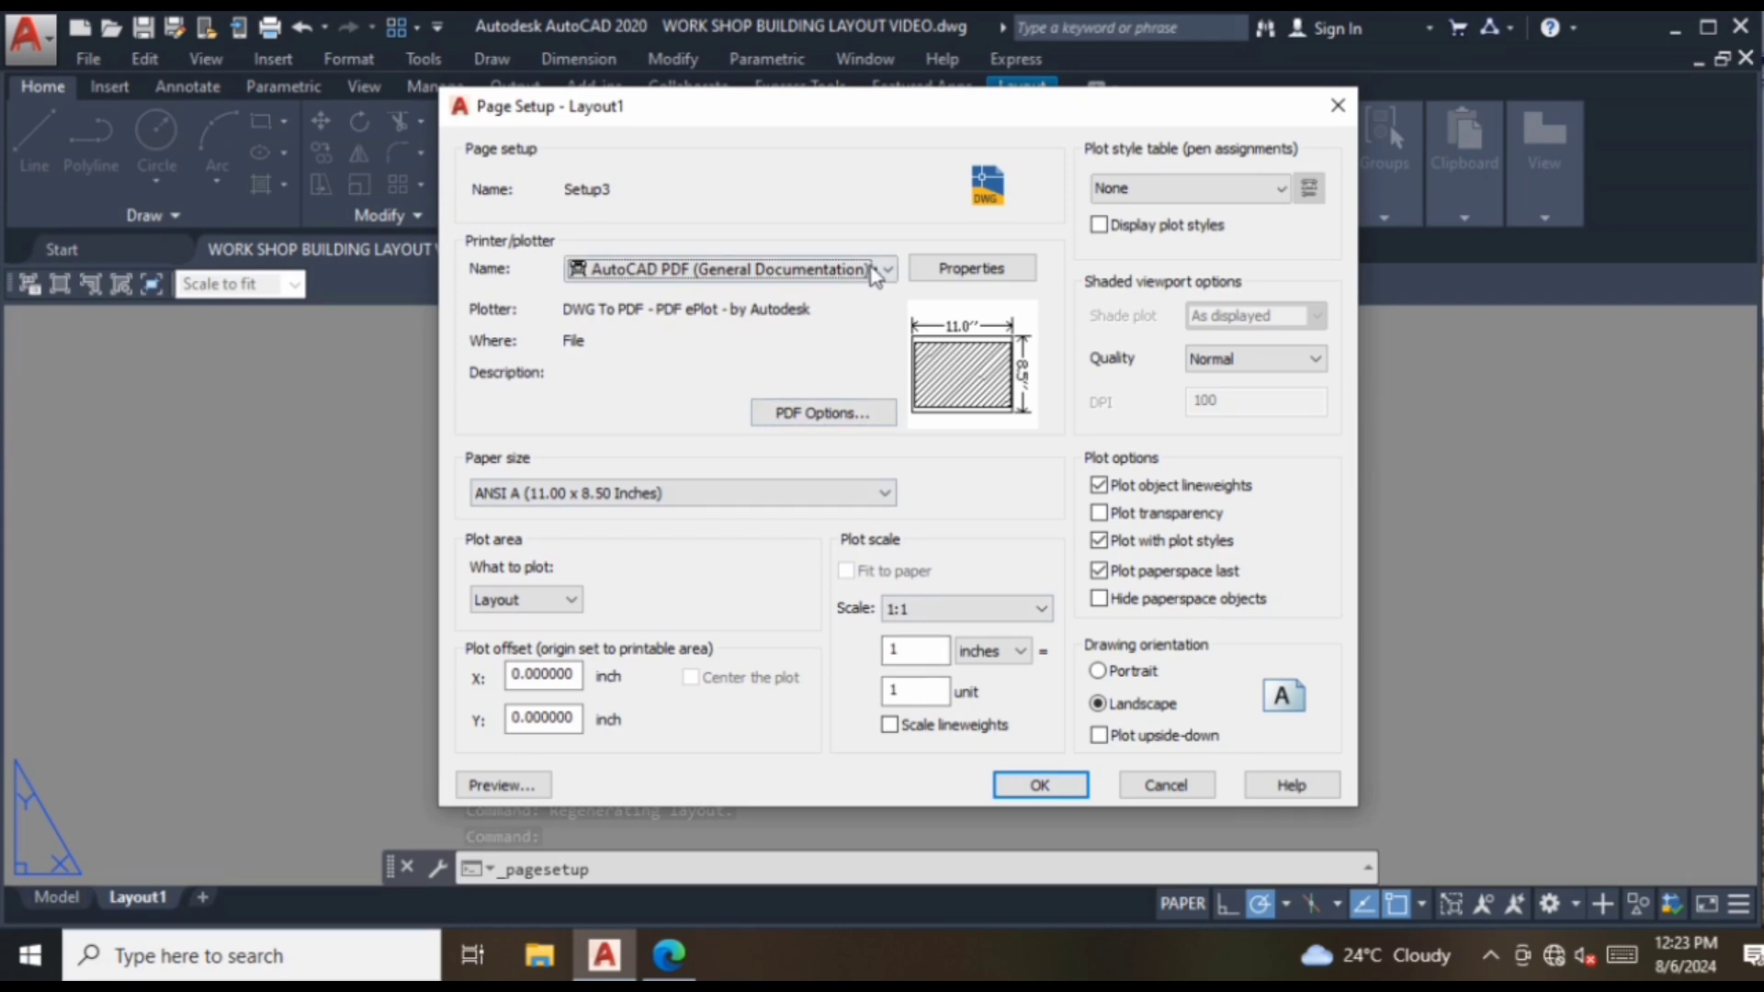
- Set Setup3's plotter to DWG To PDF.pc3 with ISO full bleed A3 paper
{"action": "left_click", "coordinate": [871, 269]}
{"action": "left_click", "coordinate": [810, 588]}
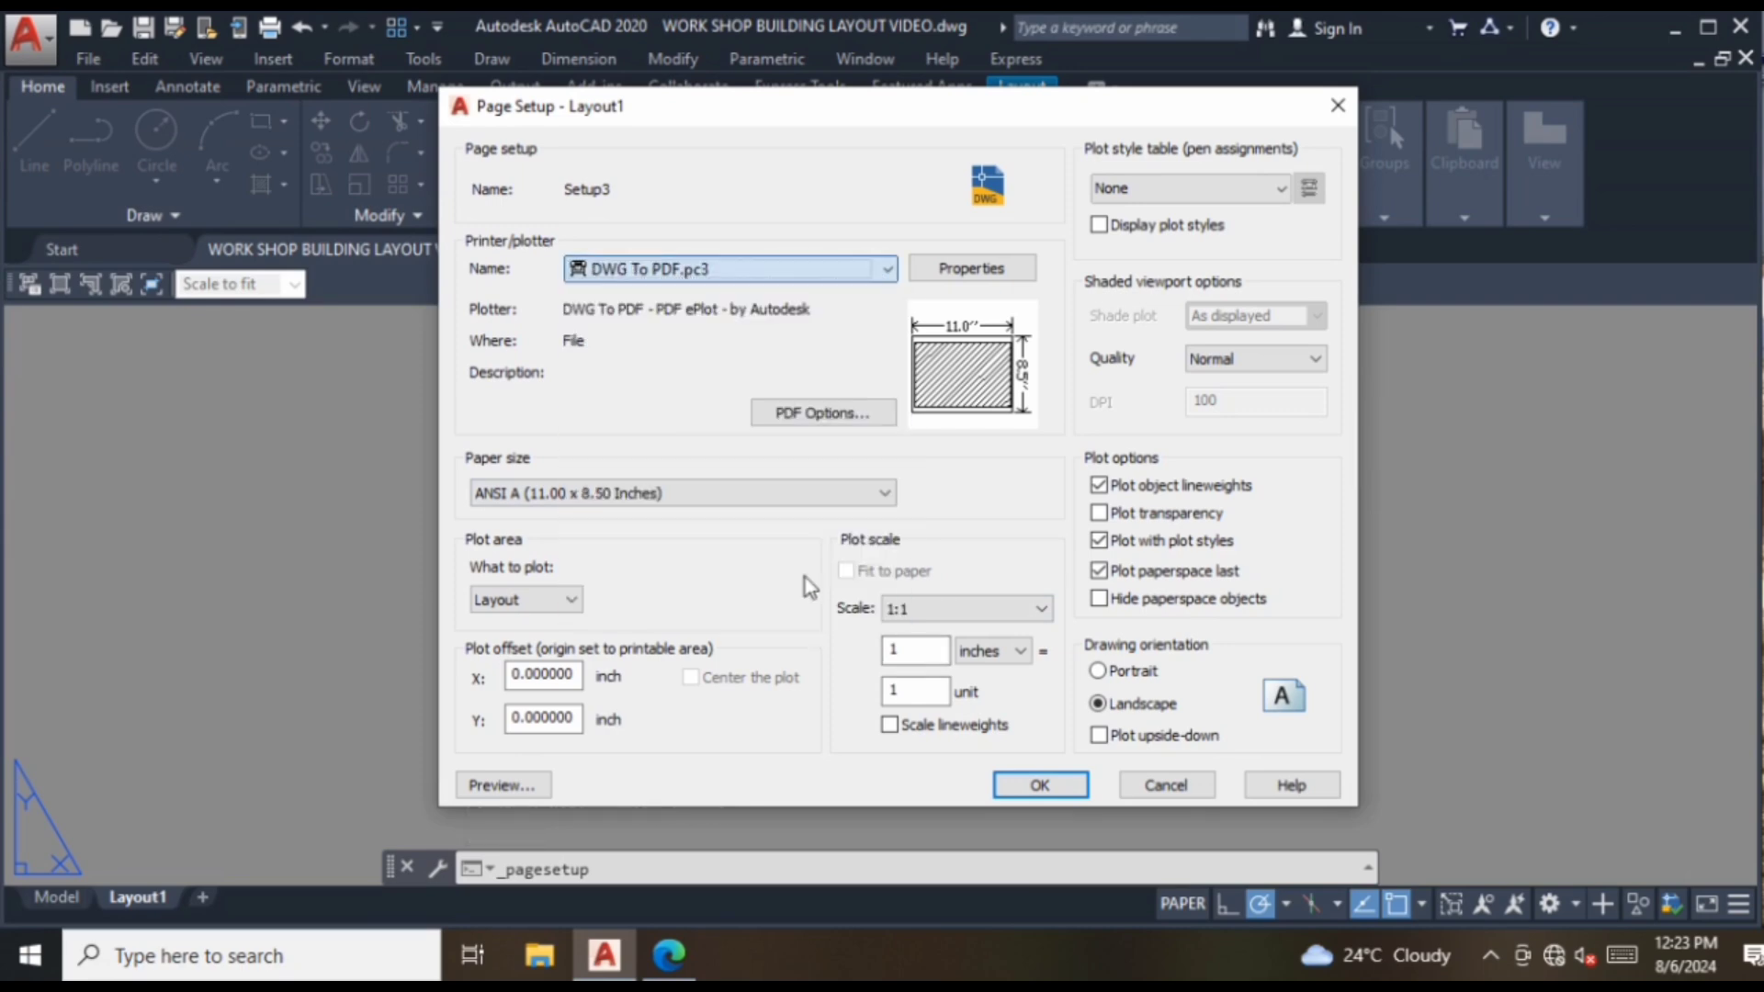
{"action": "left_click", "coordinate": [800, 494]}
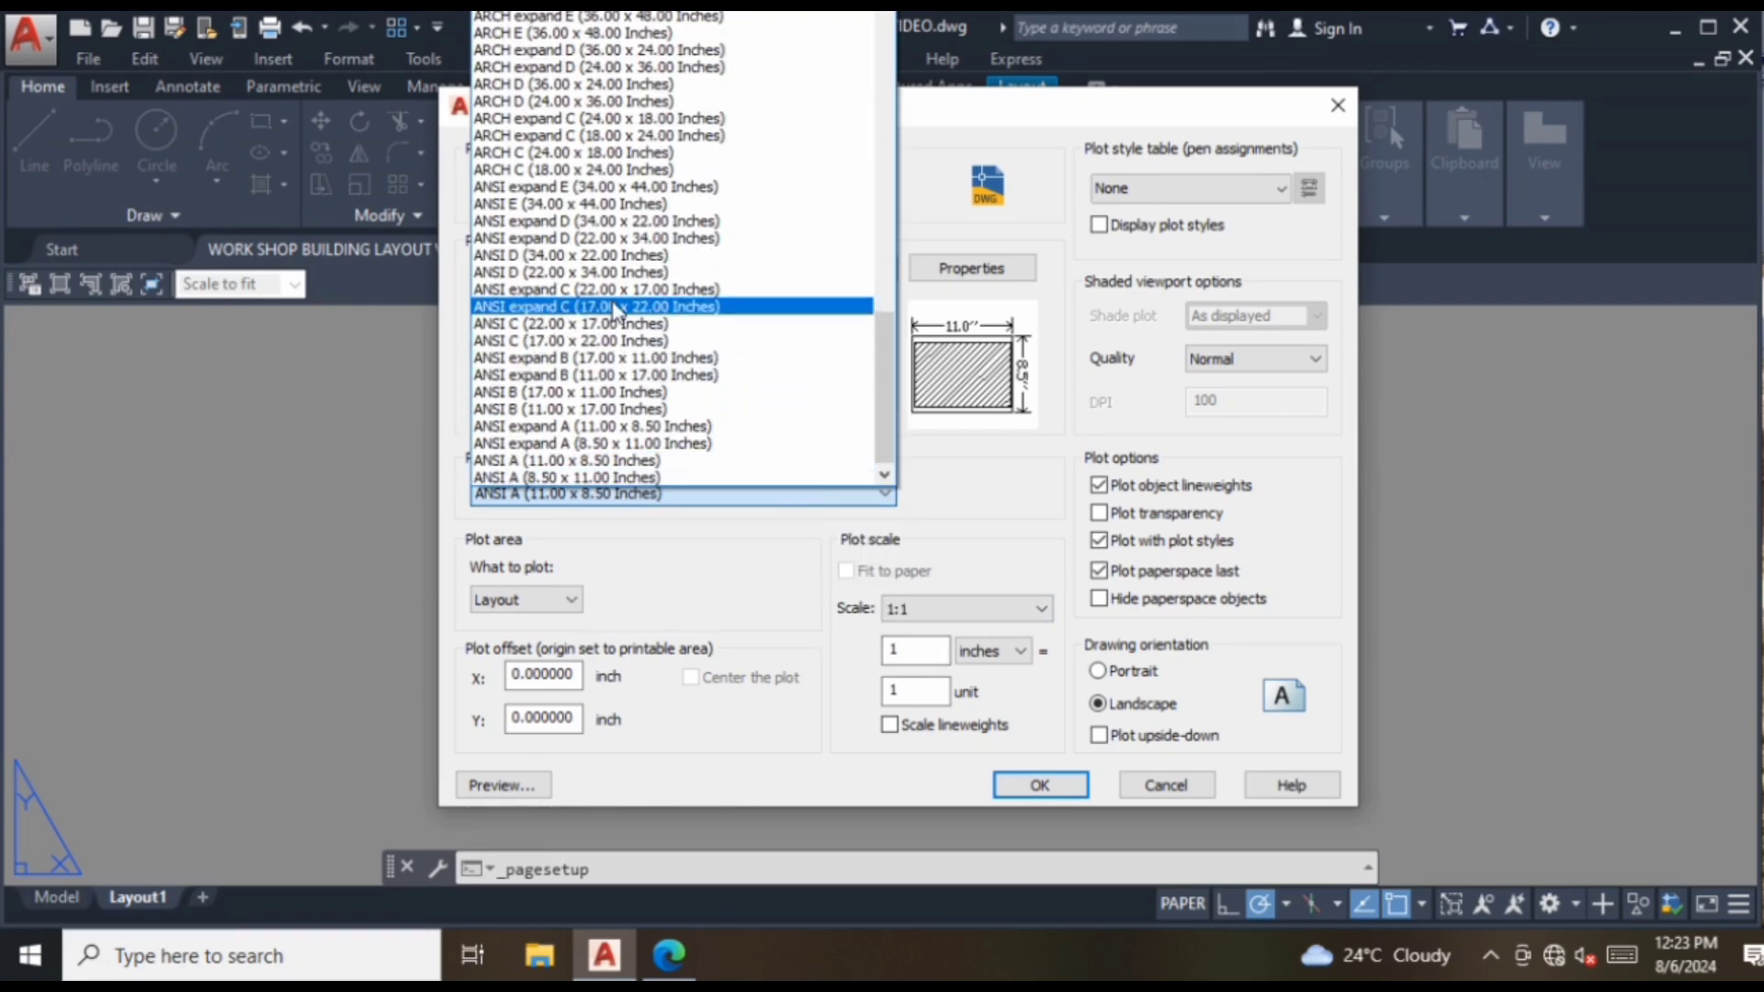
{"action": "scroll", "coordinate": [625, 285], "scroll_direction": "up", "scroll_amount": 4}
{"action": "scroll", "coordinate": [625, 284], "scroll_direction": "up", "scroll_amount": 4}
{"action": "scroll", "coordinate": [625, 285], "scroll_direction": "up", "scroll_amount": 2}
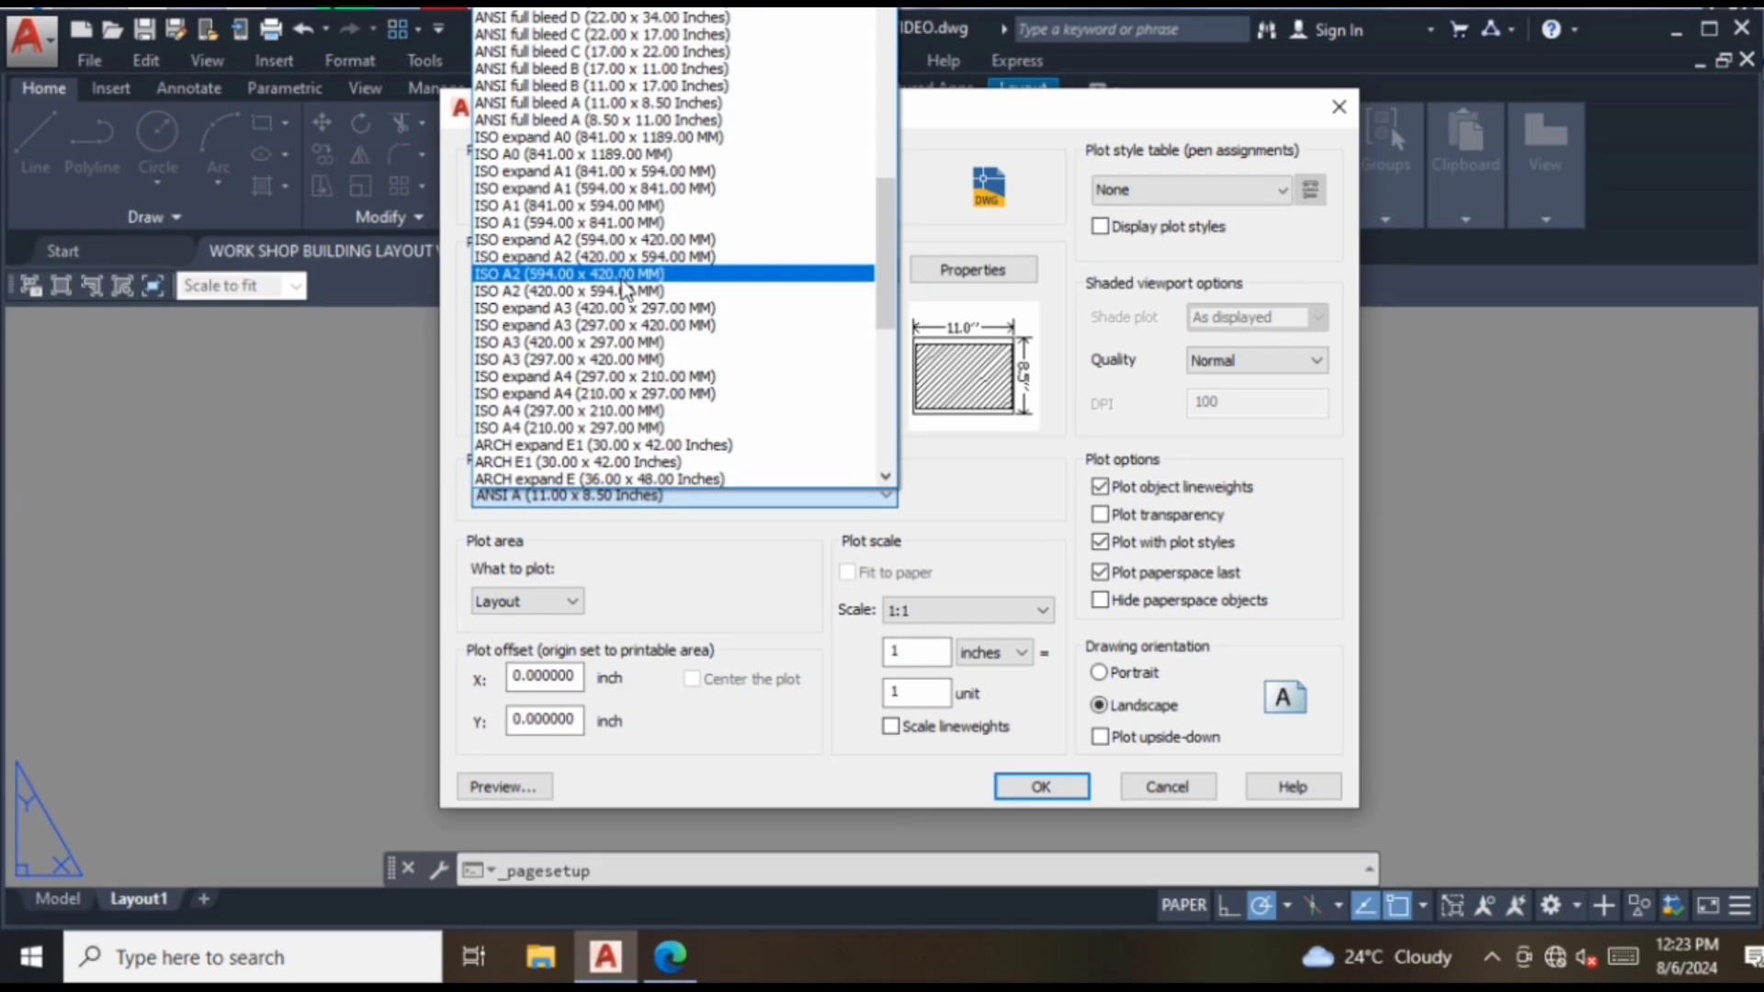
{"action": "scroll", "coordinate": [625, 292], "scroll_direction": "up", "scroll_amount": 4}
{"action": "scroll", "coordinate": [625, 292], "scroll_direction": "up", "scroll_amount": 4}
{"action": "scroll", "coordinate": [625, 292], "scroll_direction": "up", "scroll_amount": 3}
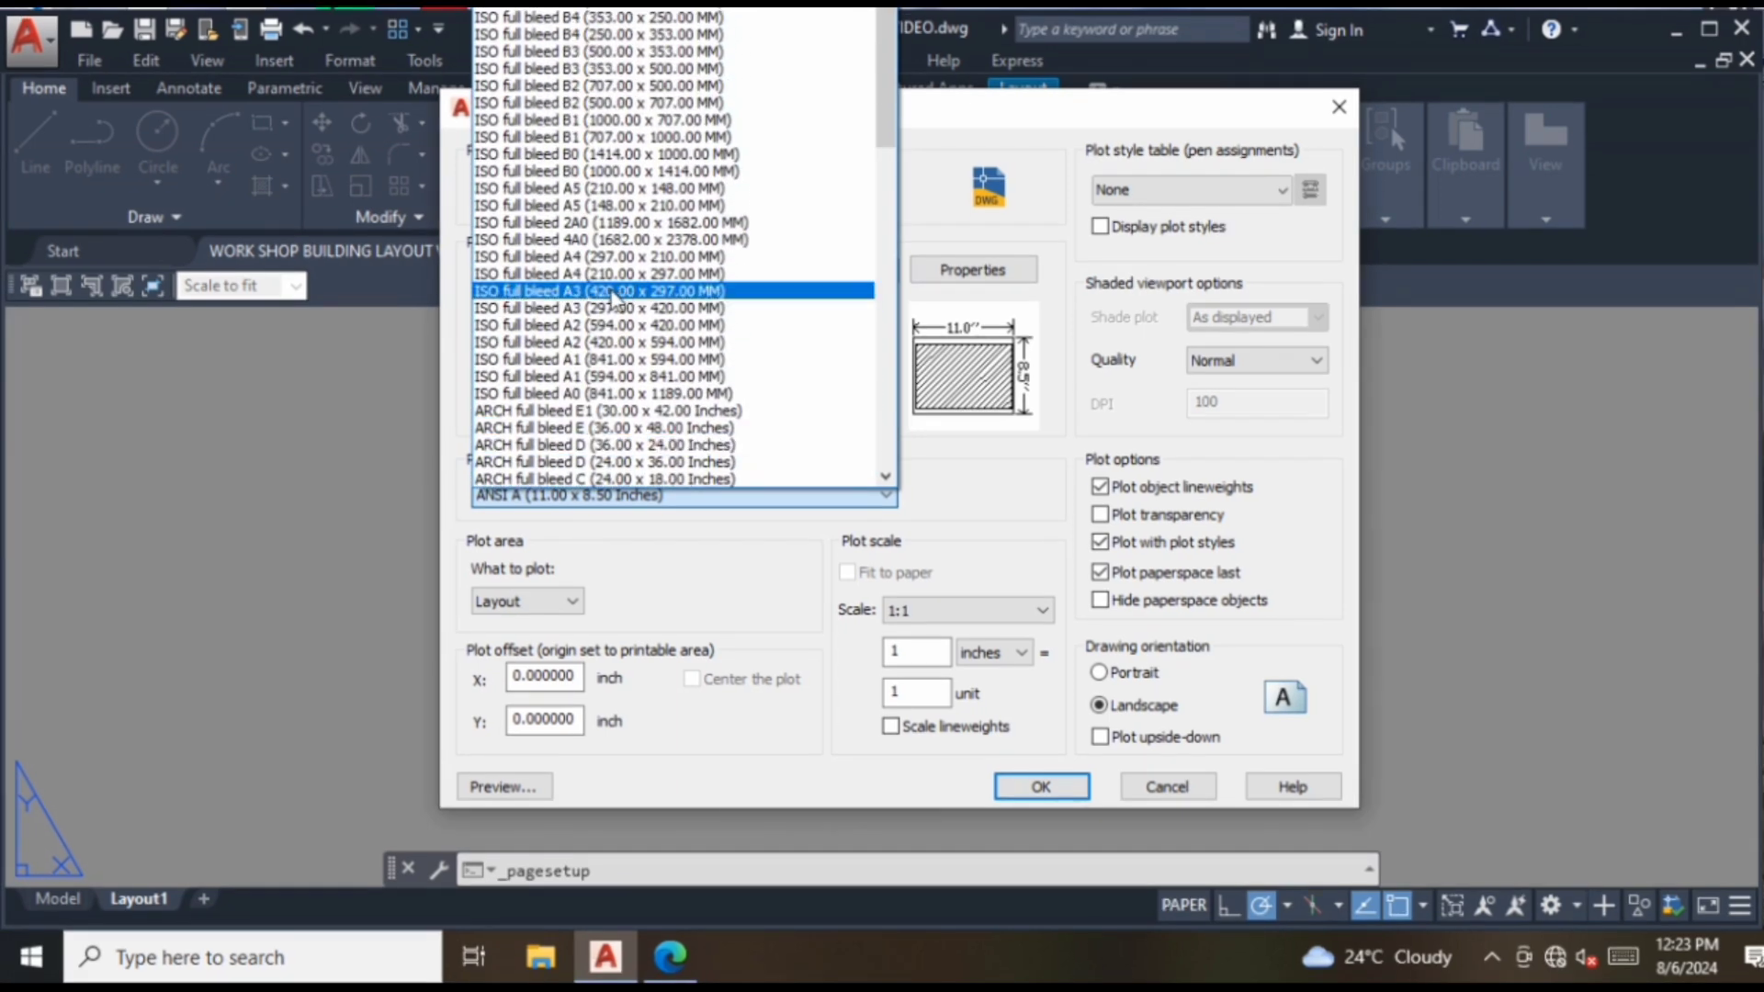
{"action": "left_click", "coordinate": [614, 292]}
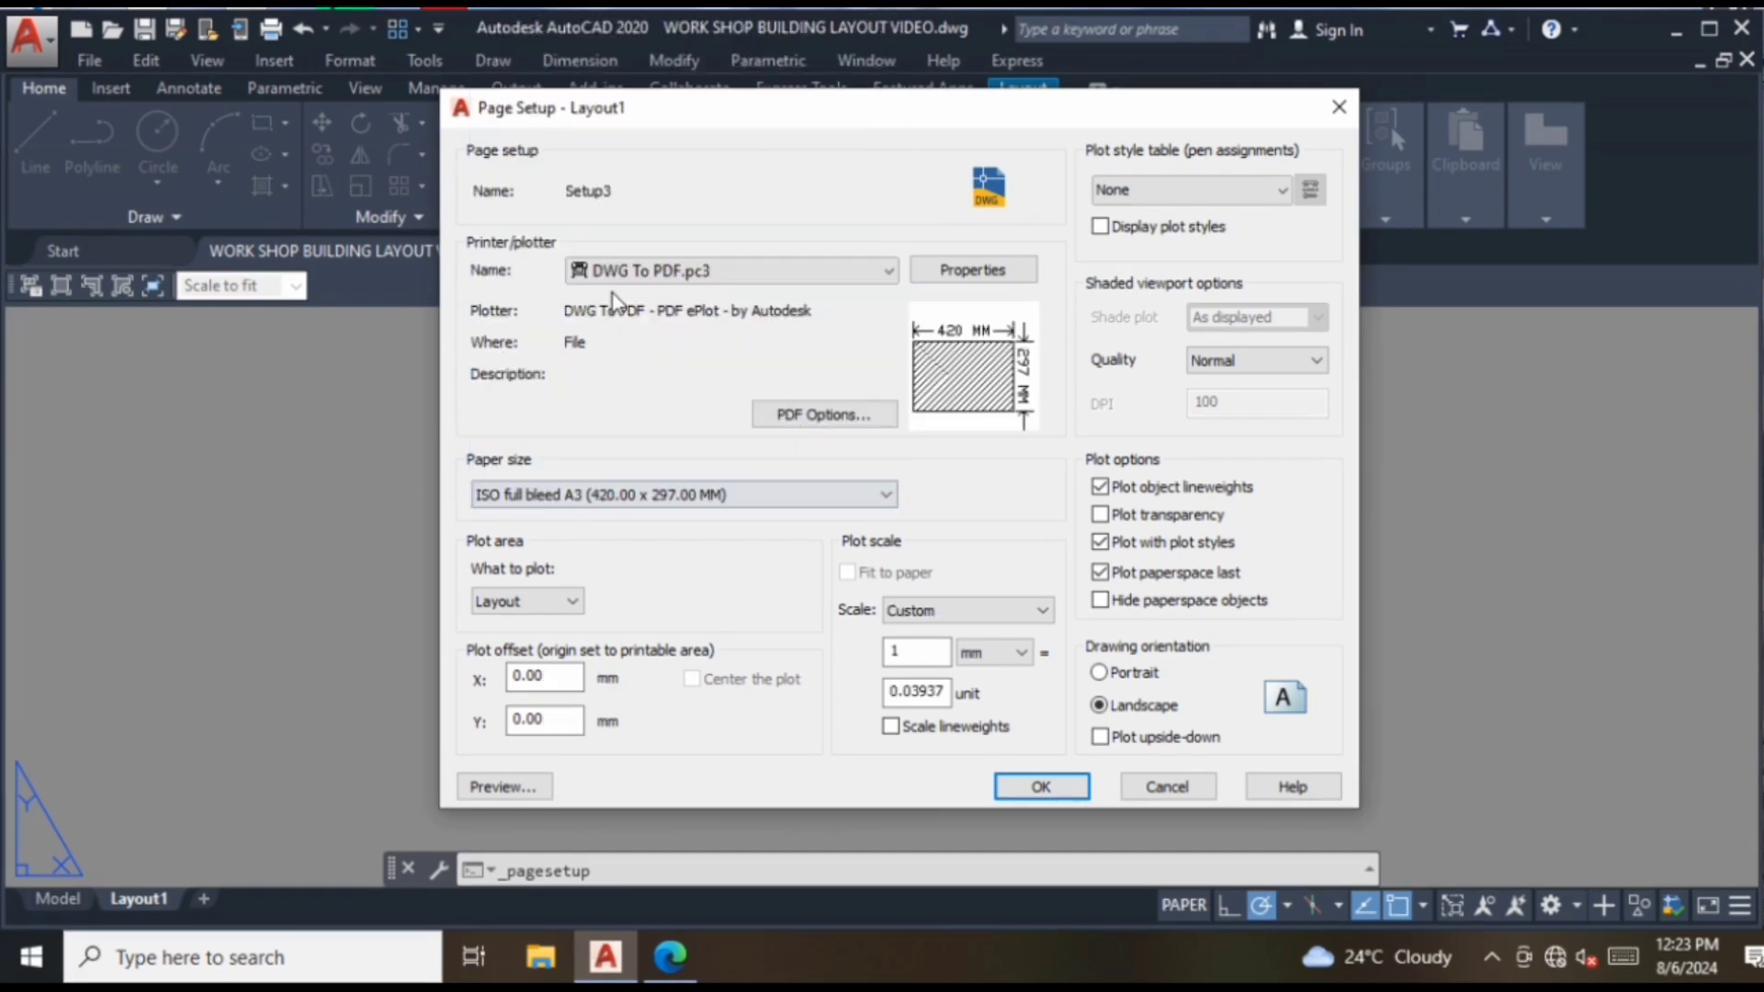
{"action": "left_click", "coordinate": [574, 603]}
- Plot a window picked from the border's corners, centered and fit to paper
{"action": "left_click", "coordinate": [537, 677]}
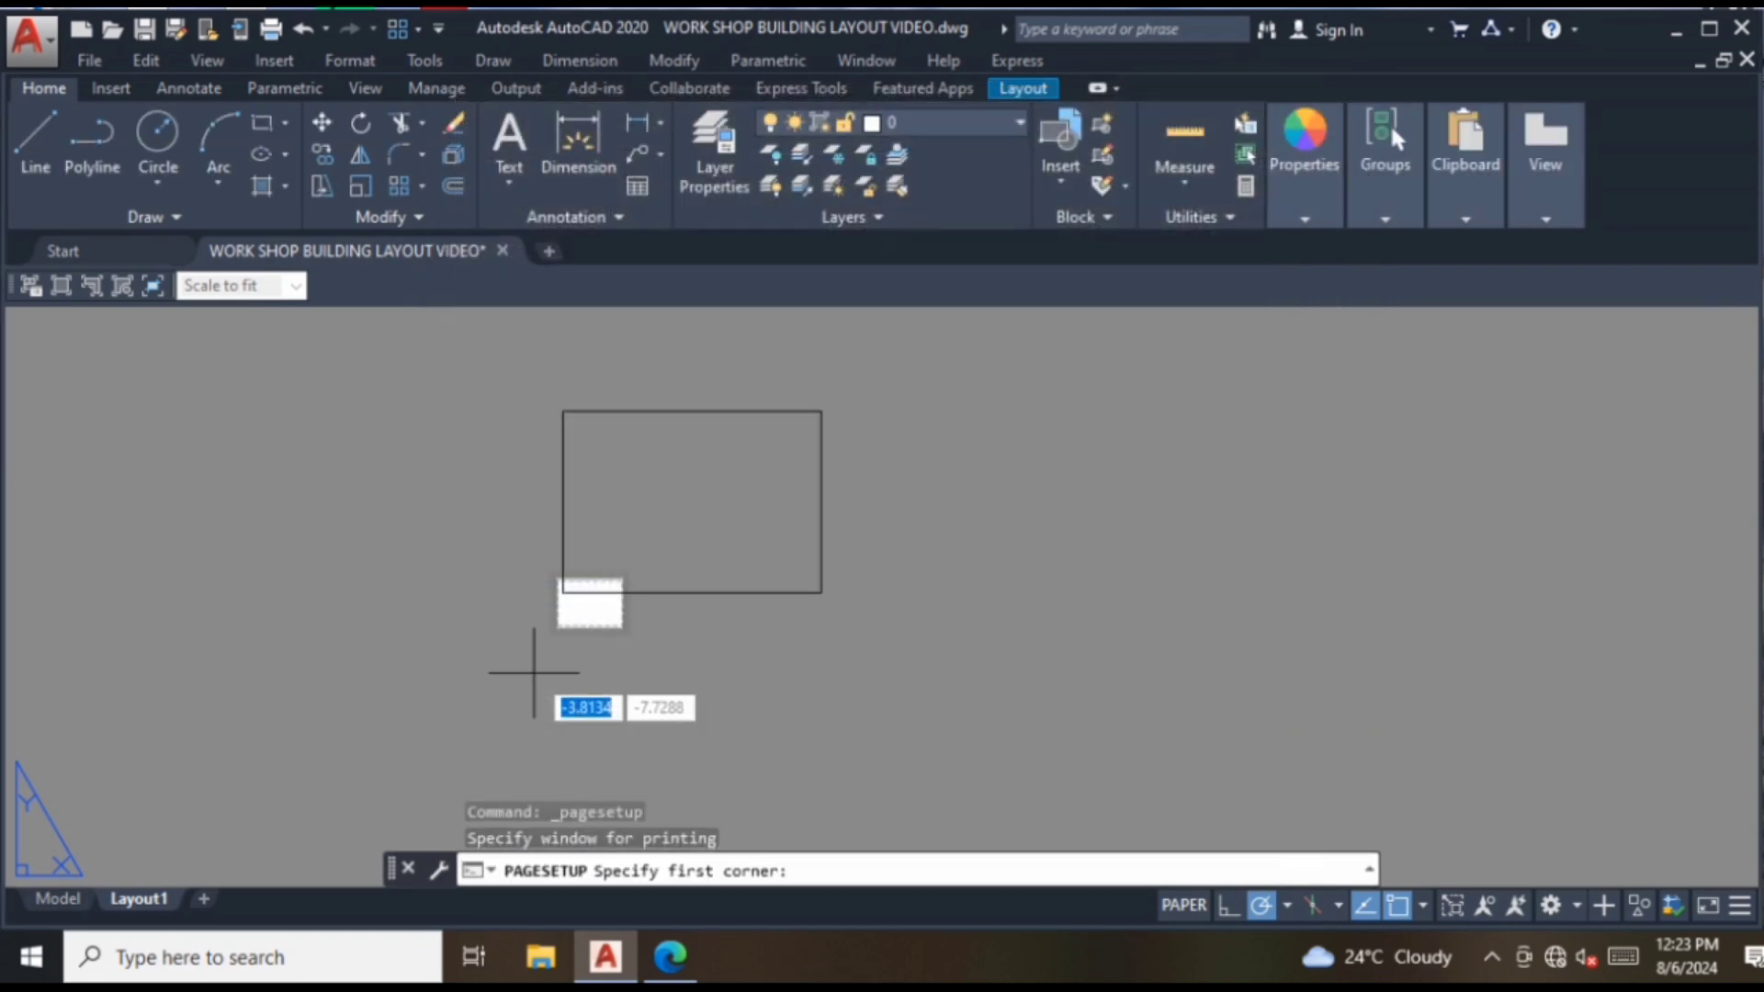
{"action": "left_click", "coordinate": [563, 593]}
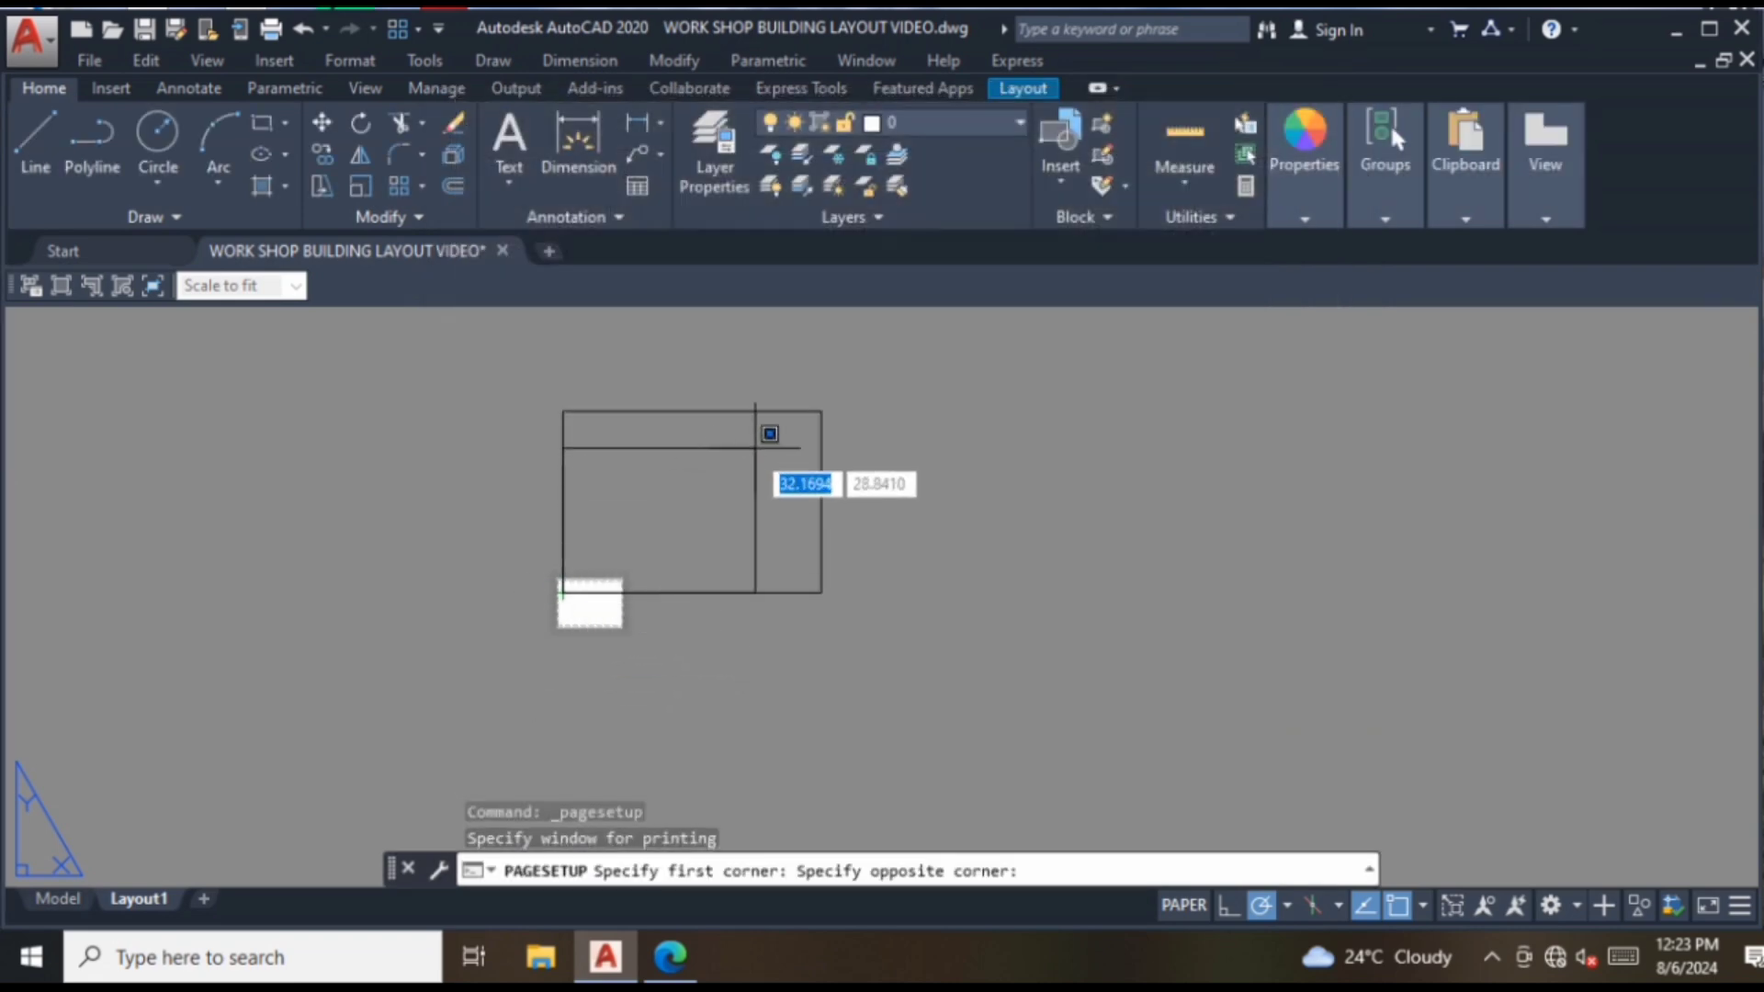
{"action": "left_click", "coordinate": [821, 410]}
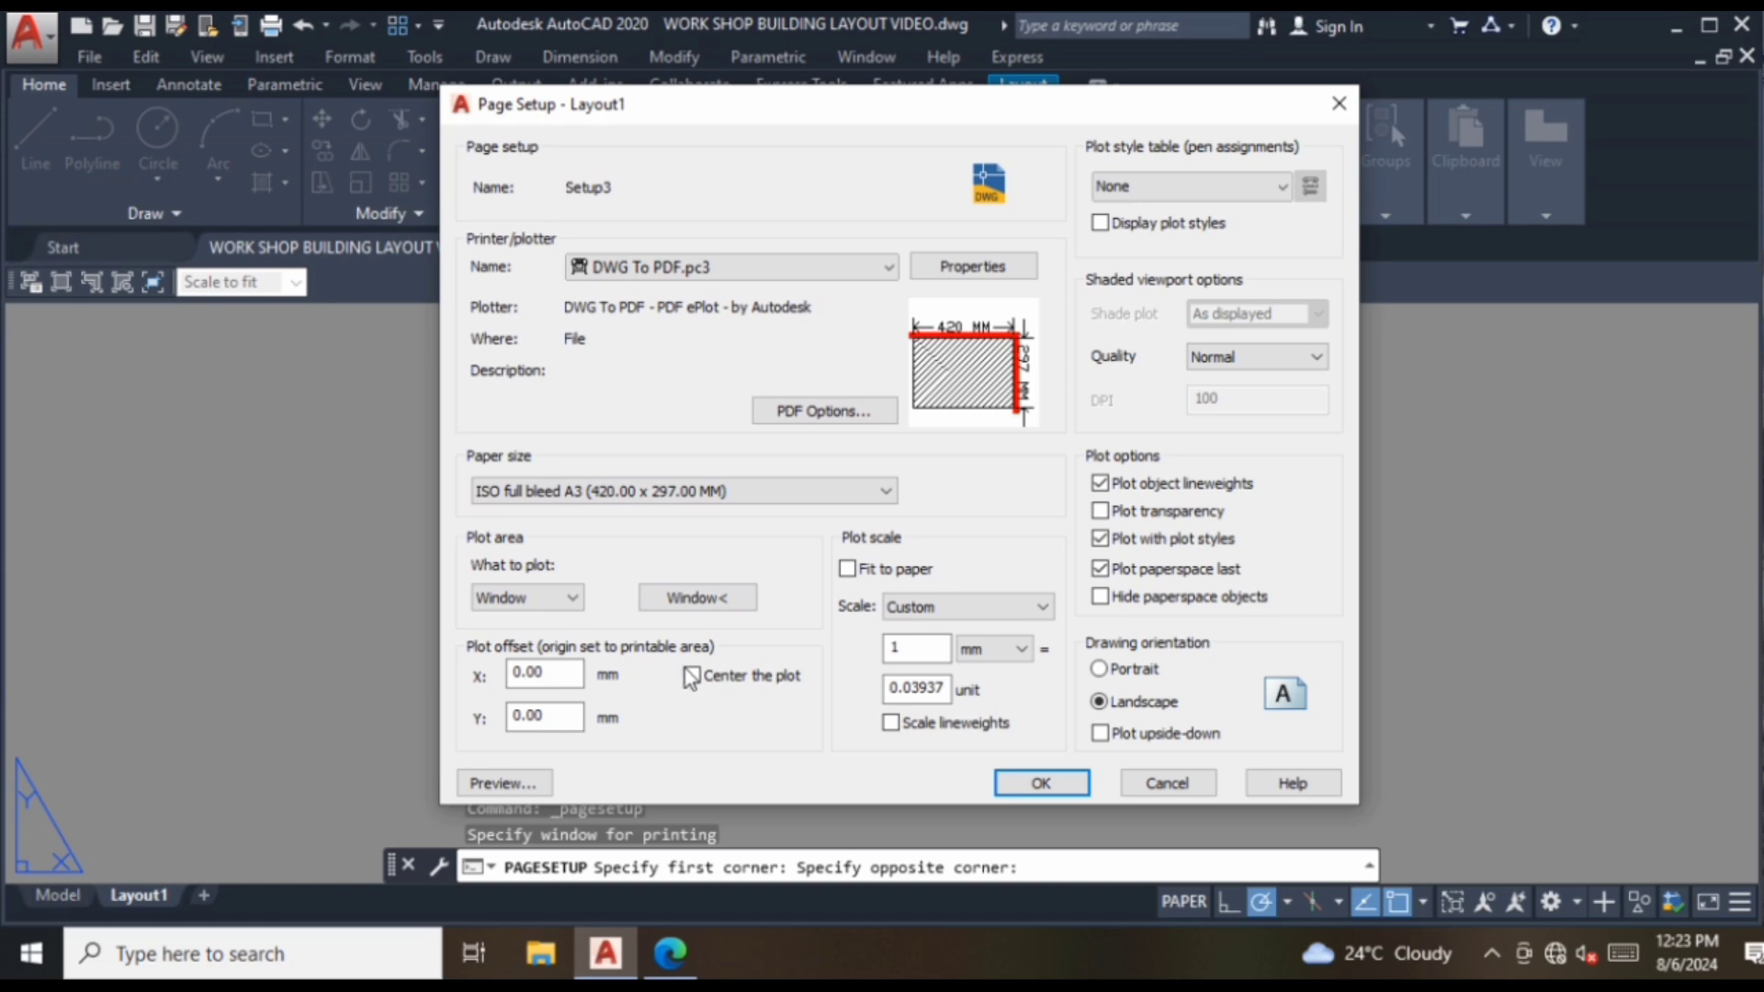
{"action": "left_click", "coordinate": [692, 678]}
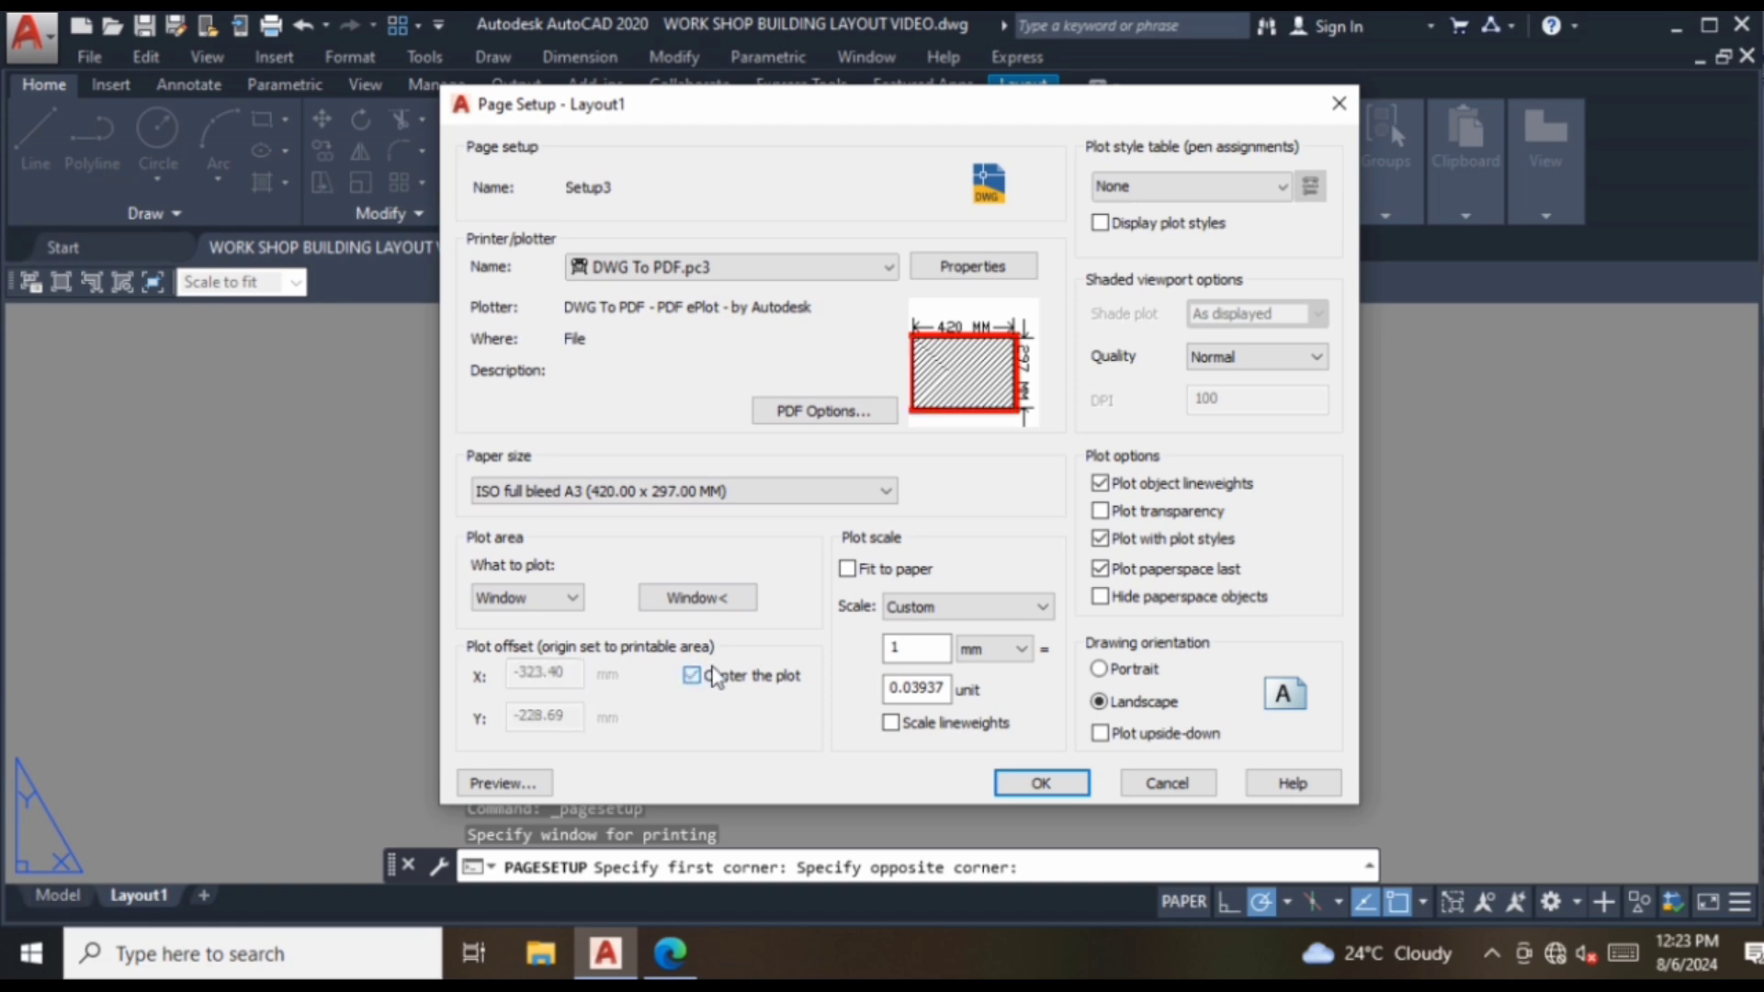
{"action": "left_click", "coordinate": [849, 569]}
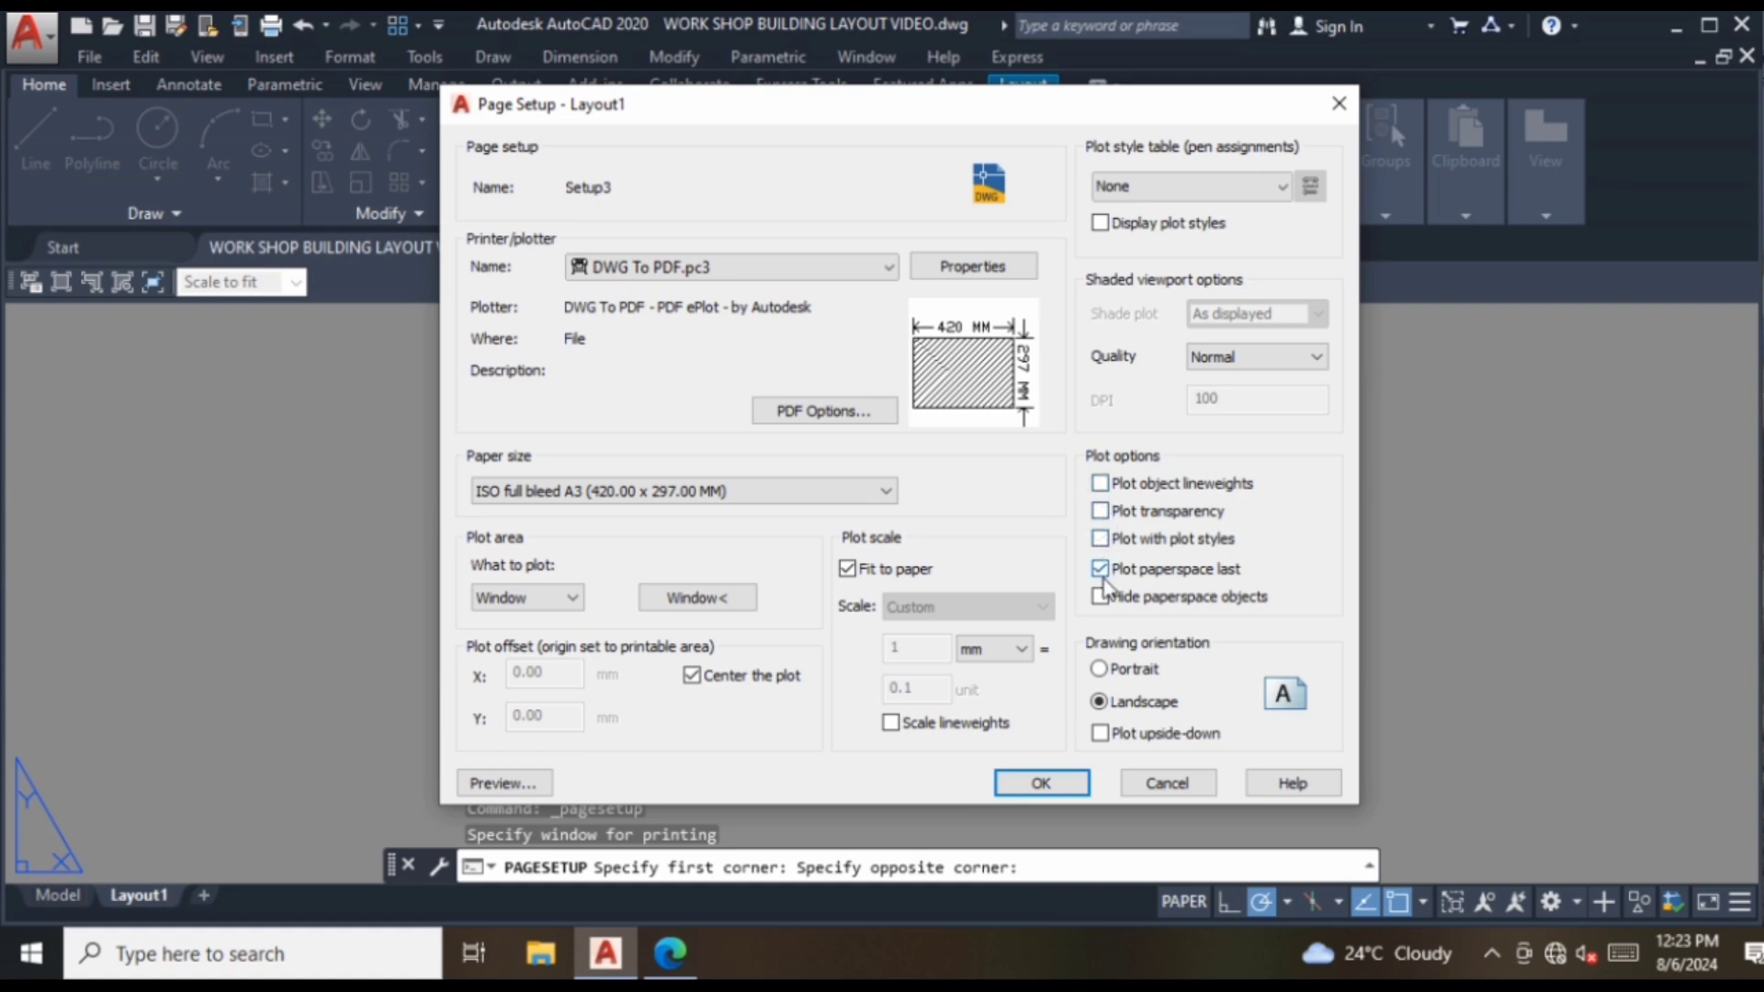
- Confirm Setup3, make it the current page setup, and close the manager
{"action": "left_click", "coordinate": [1066, 784]}
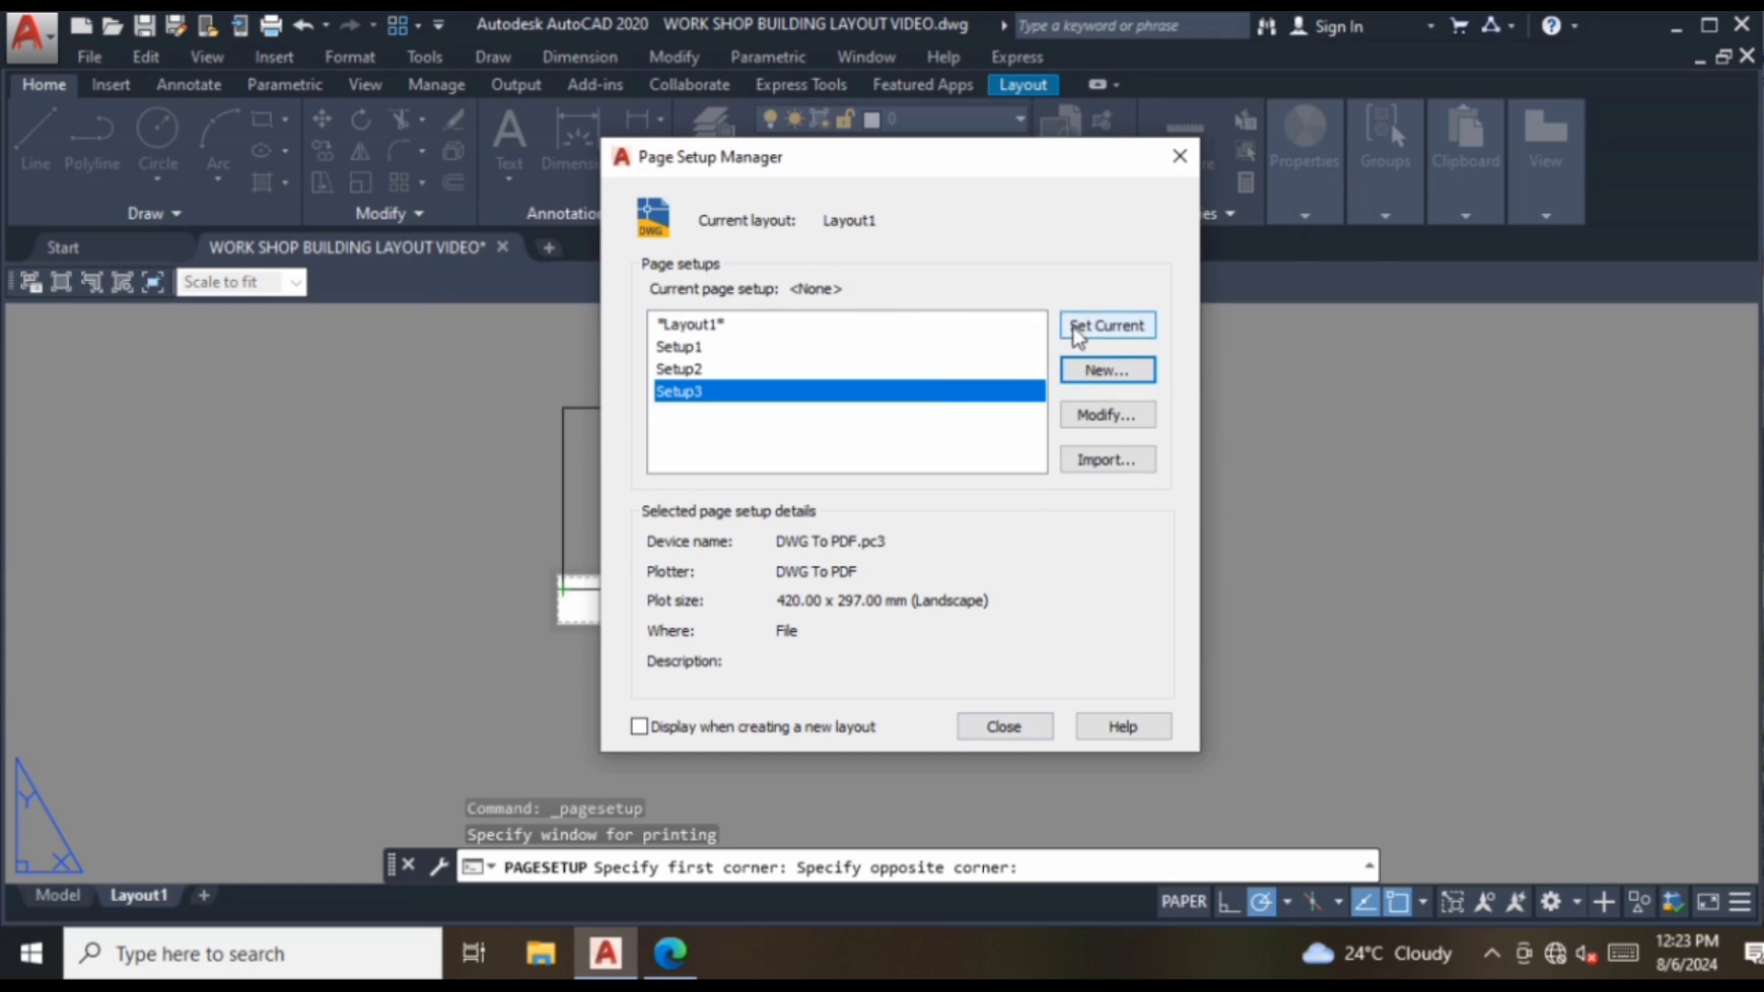
{"action": "left_click", "coordinate": [1093, 327]}
{"action": "left_click", "coordinate": [1023, 728]}
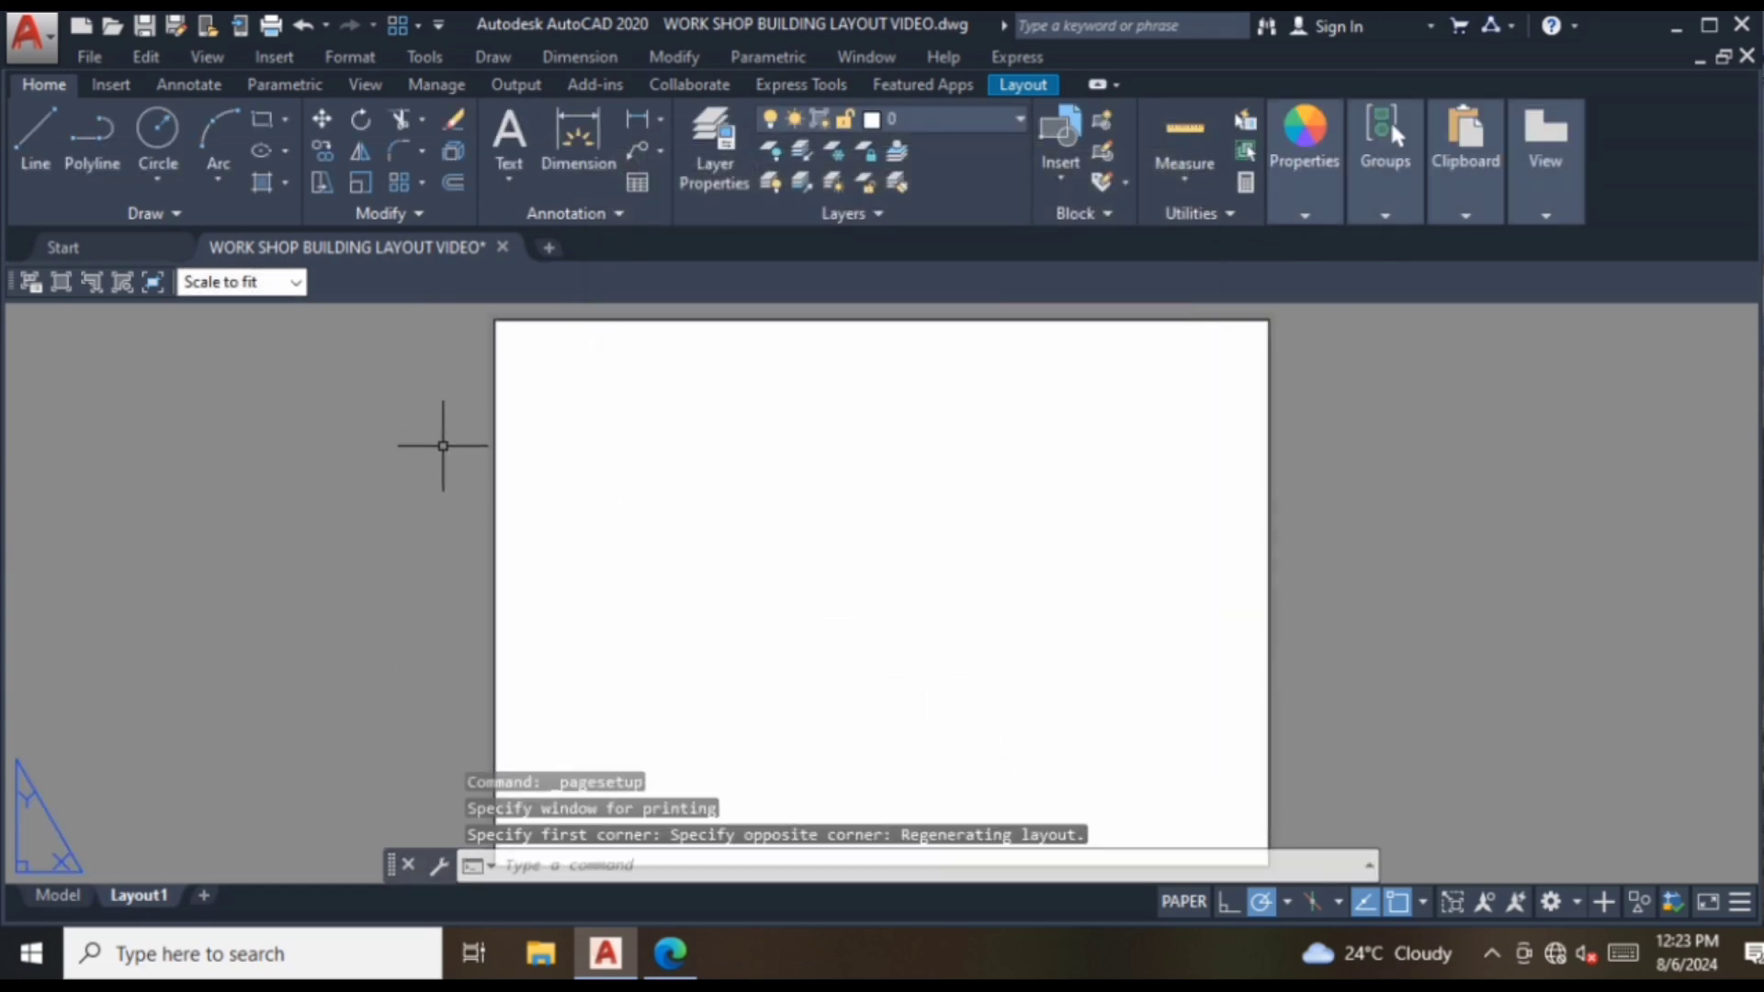
- Offset the sheet border 1 unit inward
{"action": "type", "text": "o"}
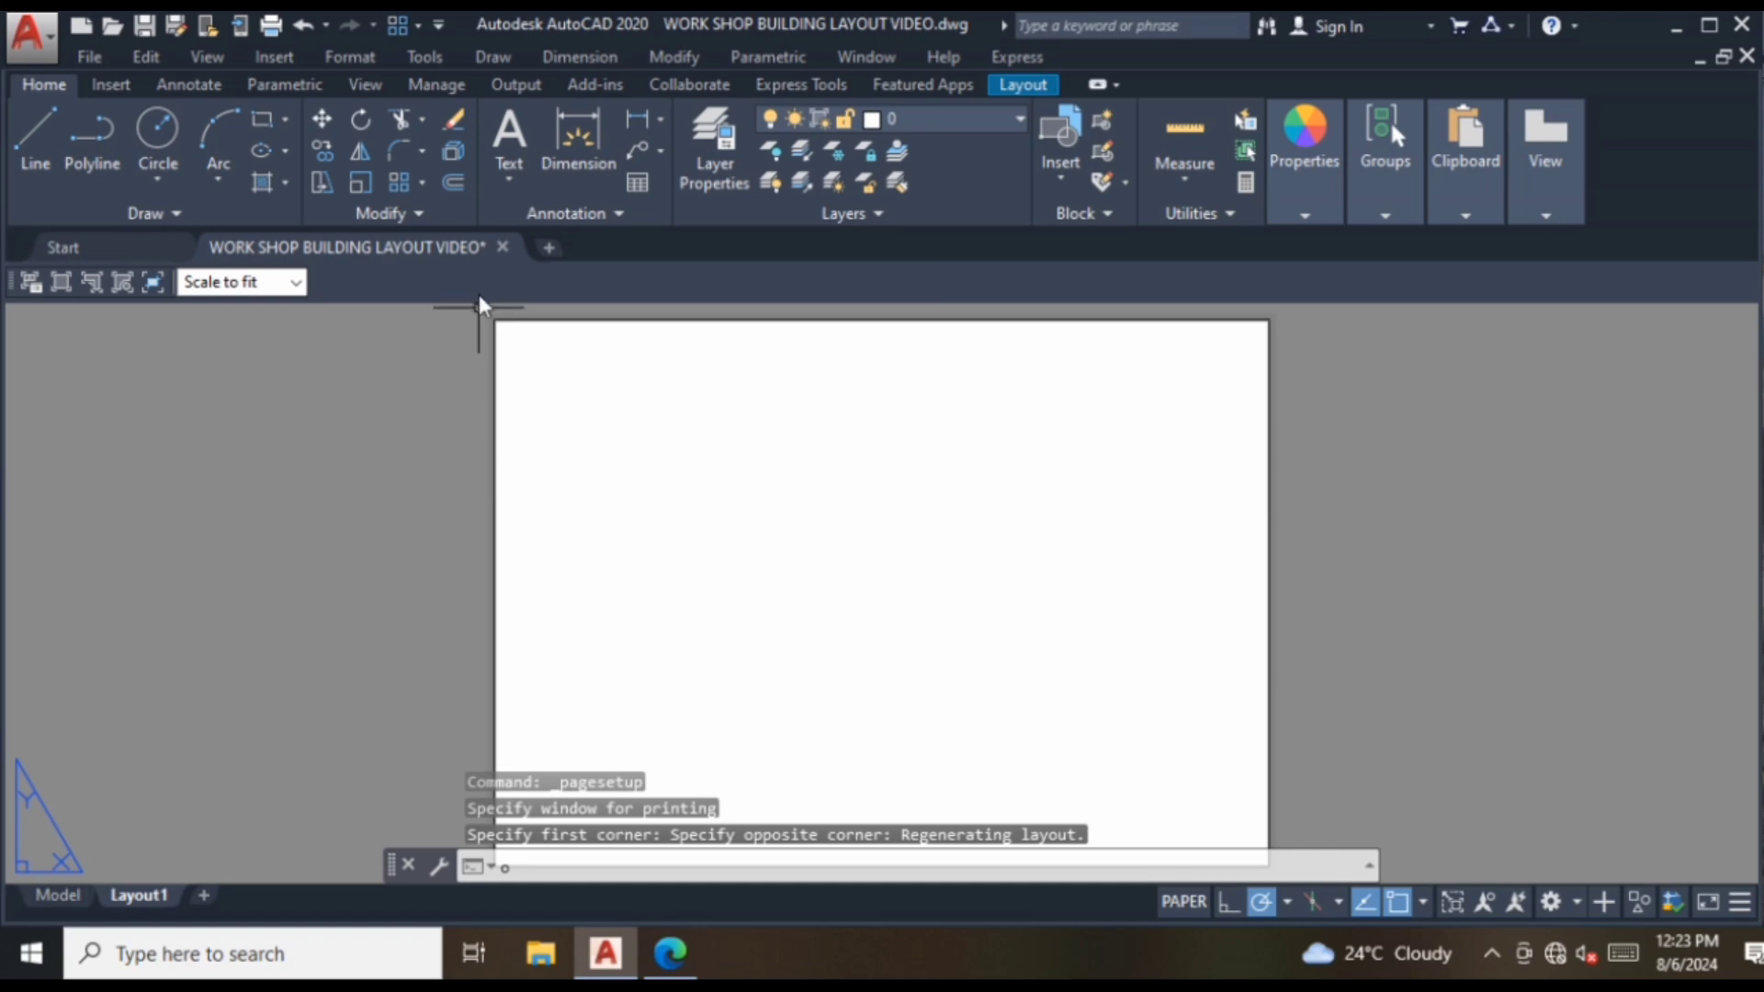
{"action": "key", "text": "Return"}
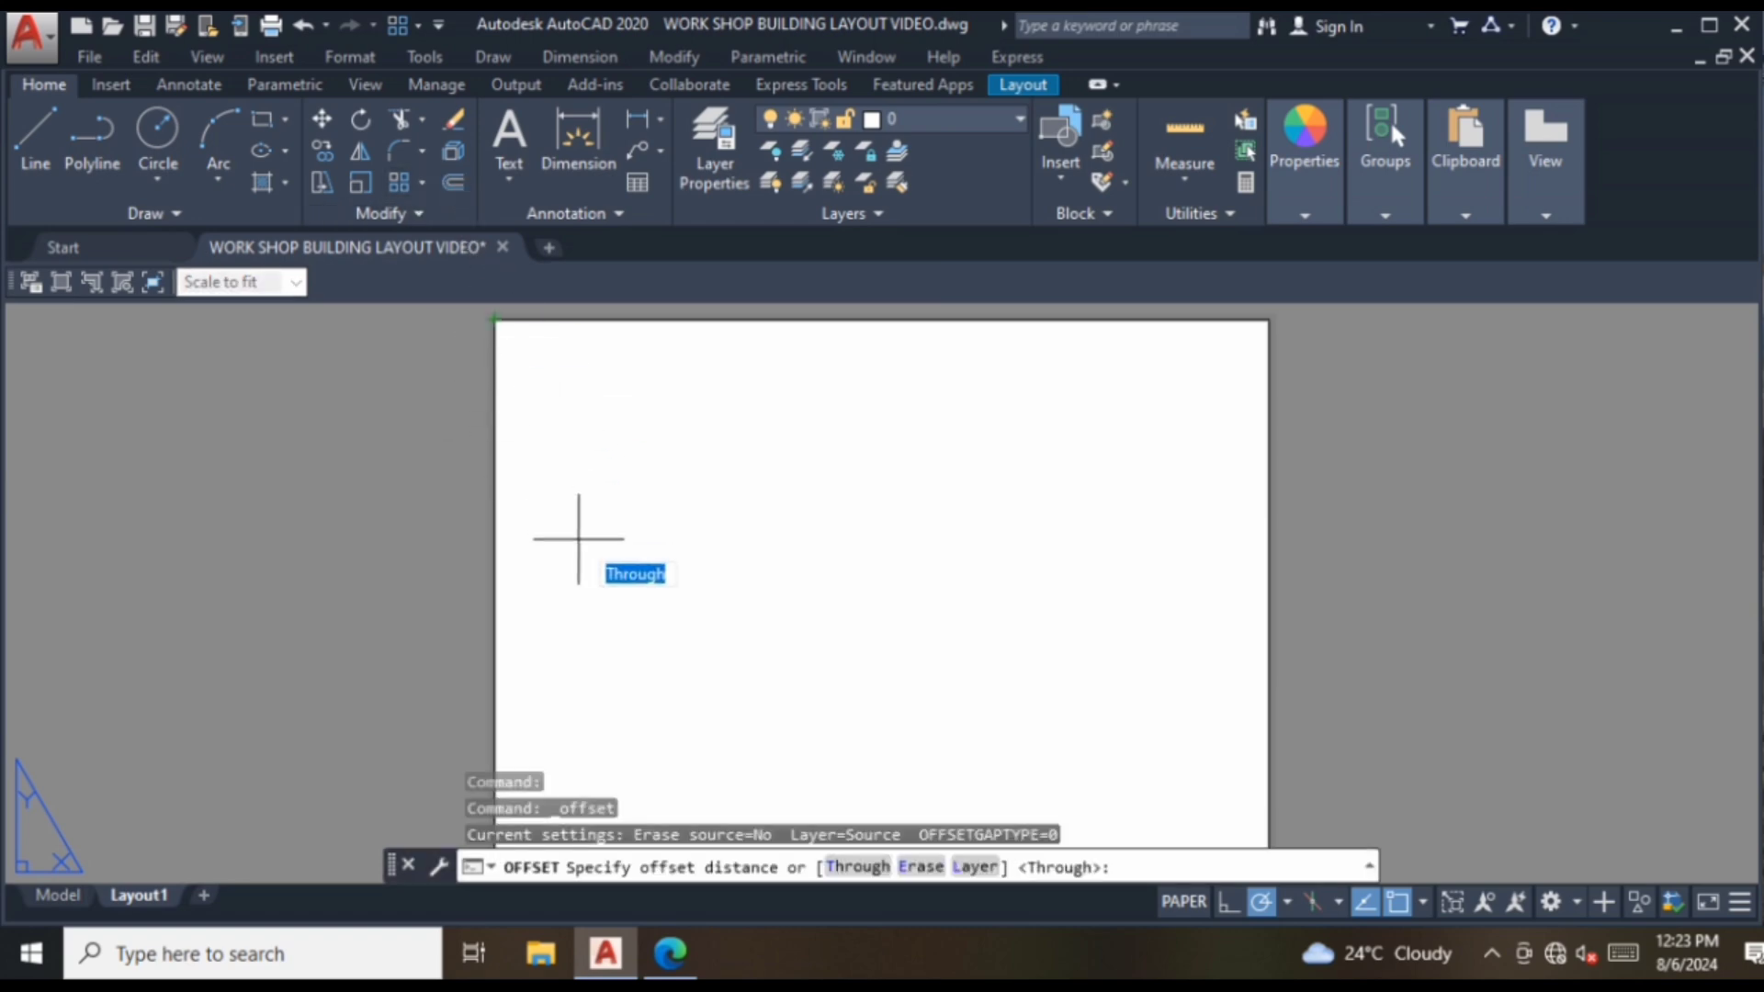
{"action": "type", "text": "1"}
{"action": "key", "text": "Return"}
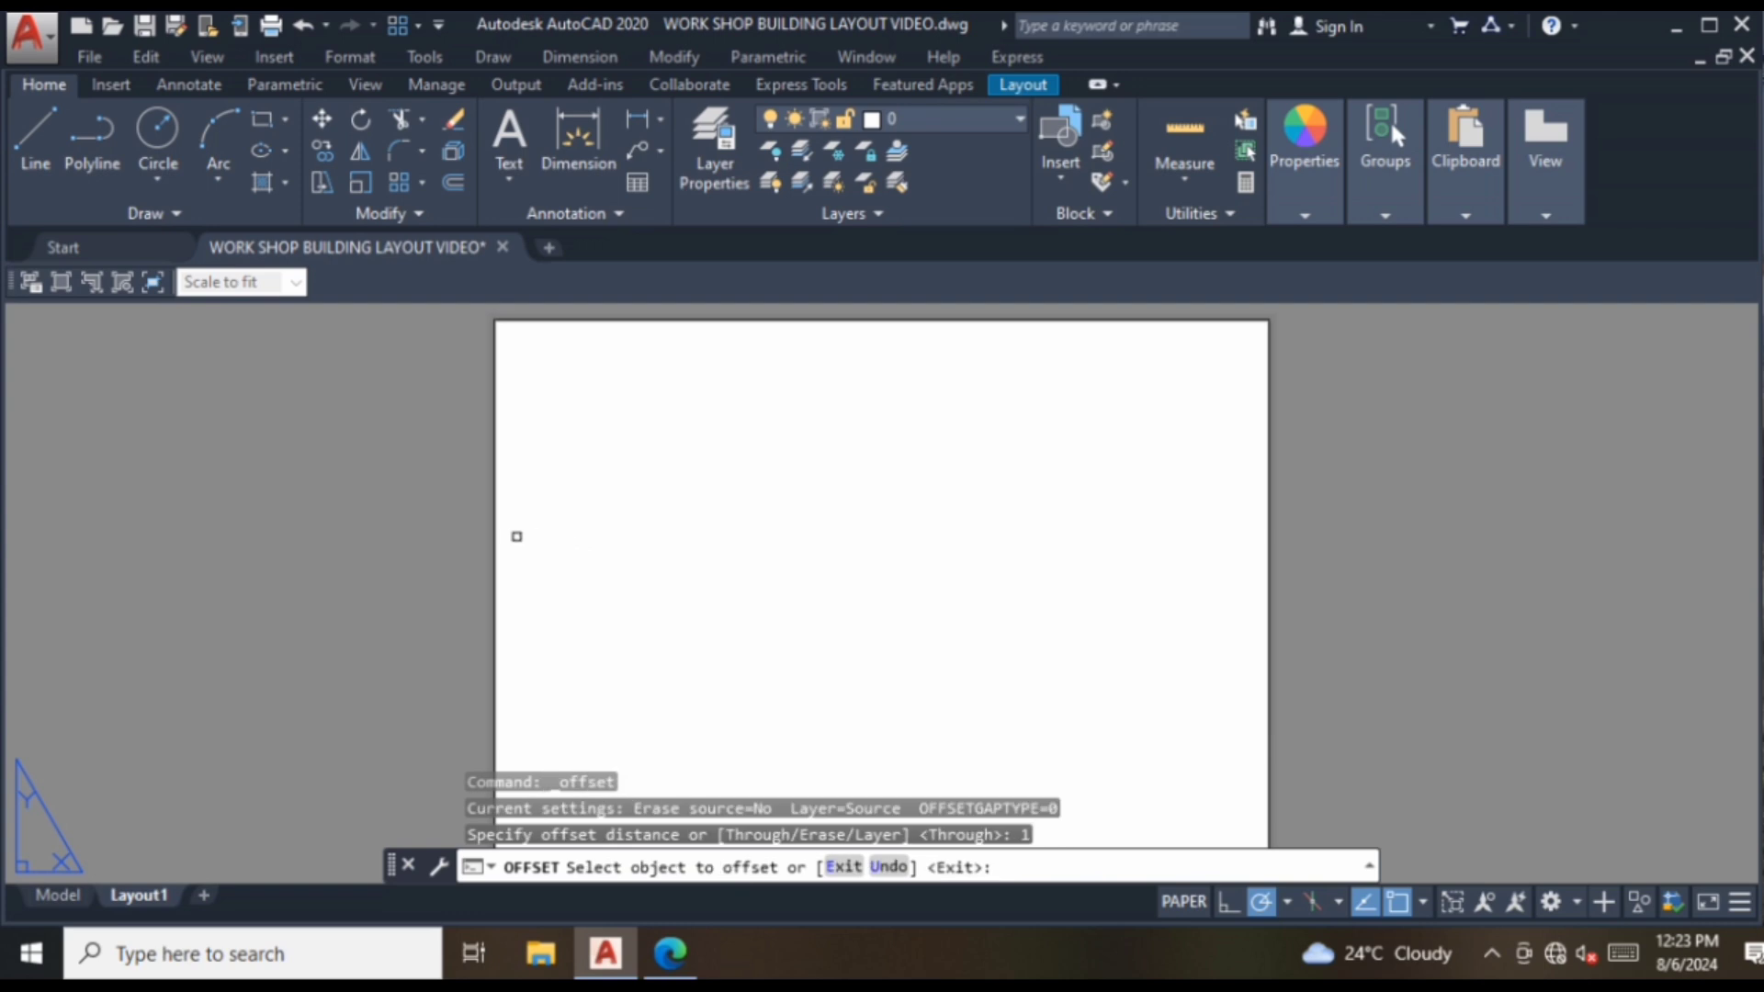
{"action": "left_click", "coordinate": [499, 531]}
{"action": "left_click", "coordinate": [566, 539]}
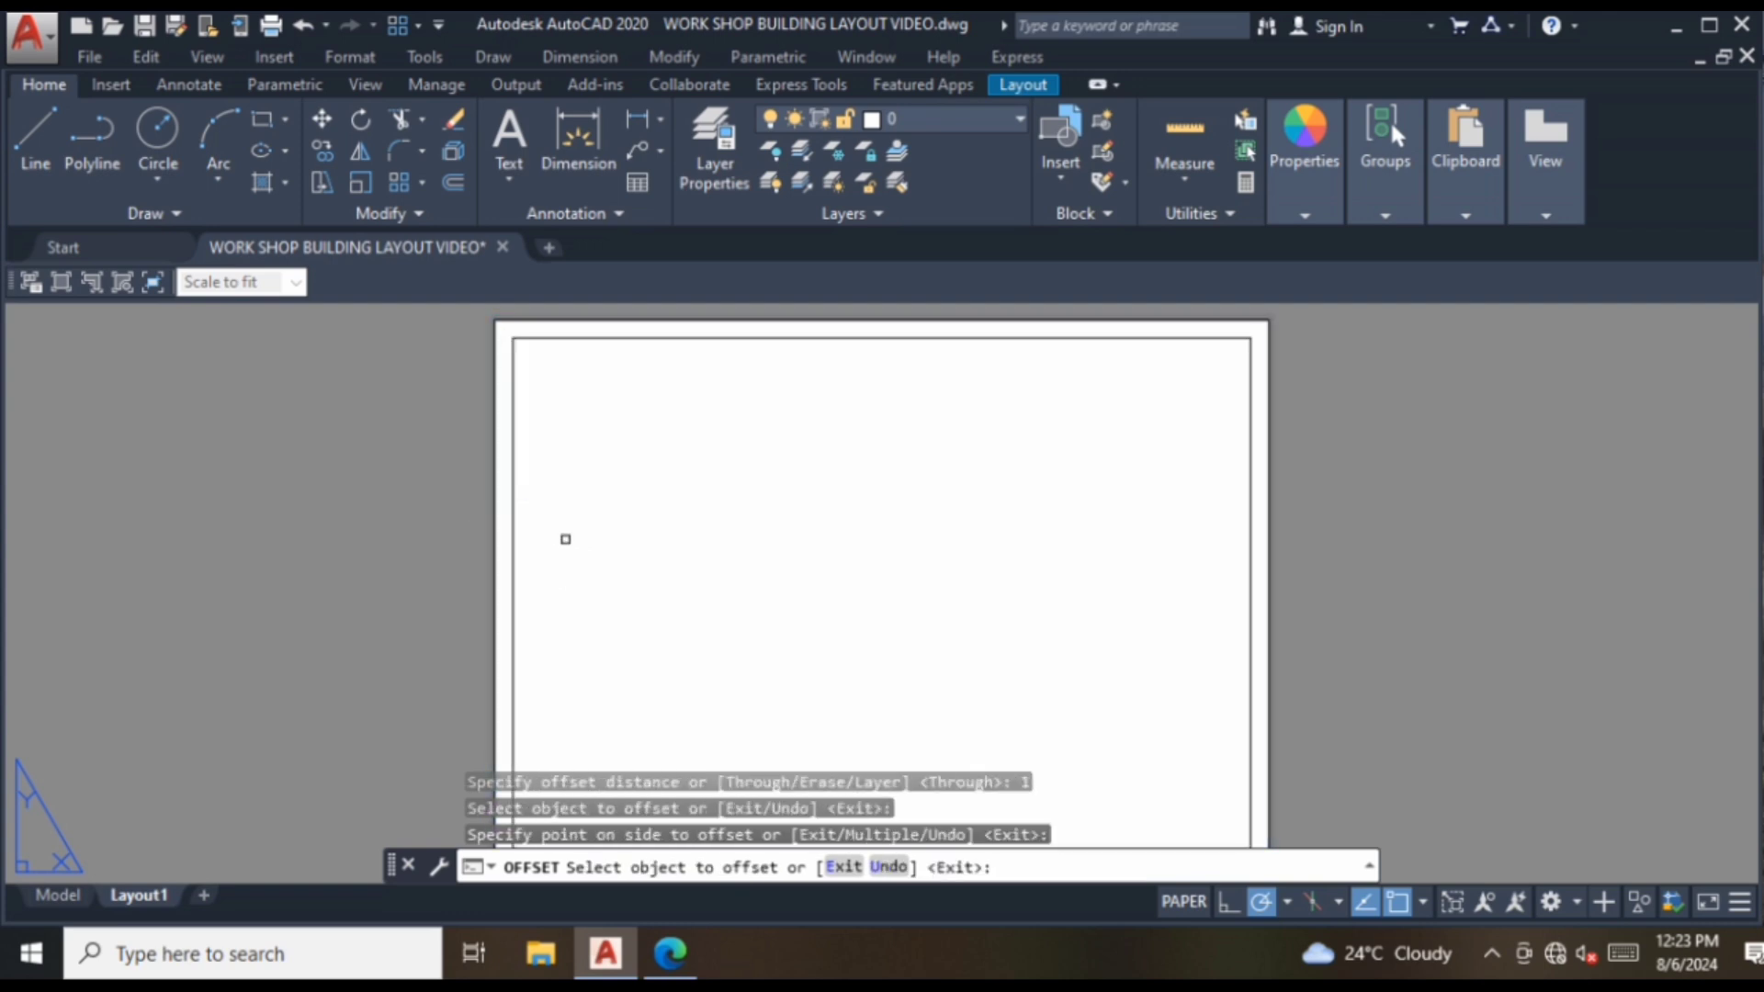
{"action": "key", "text": "Escape"}
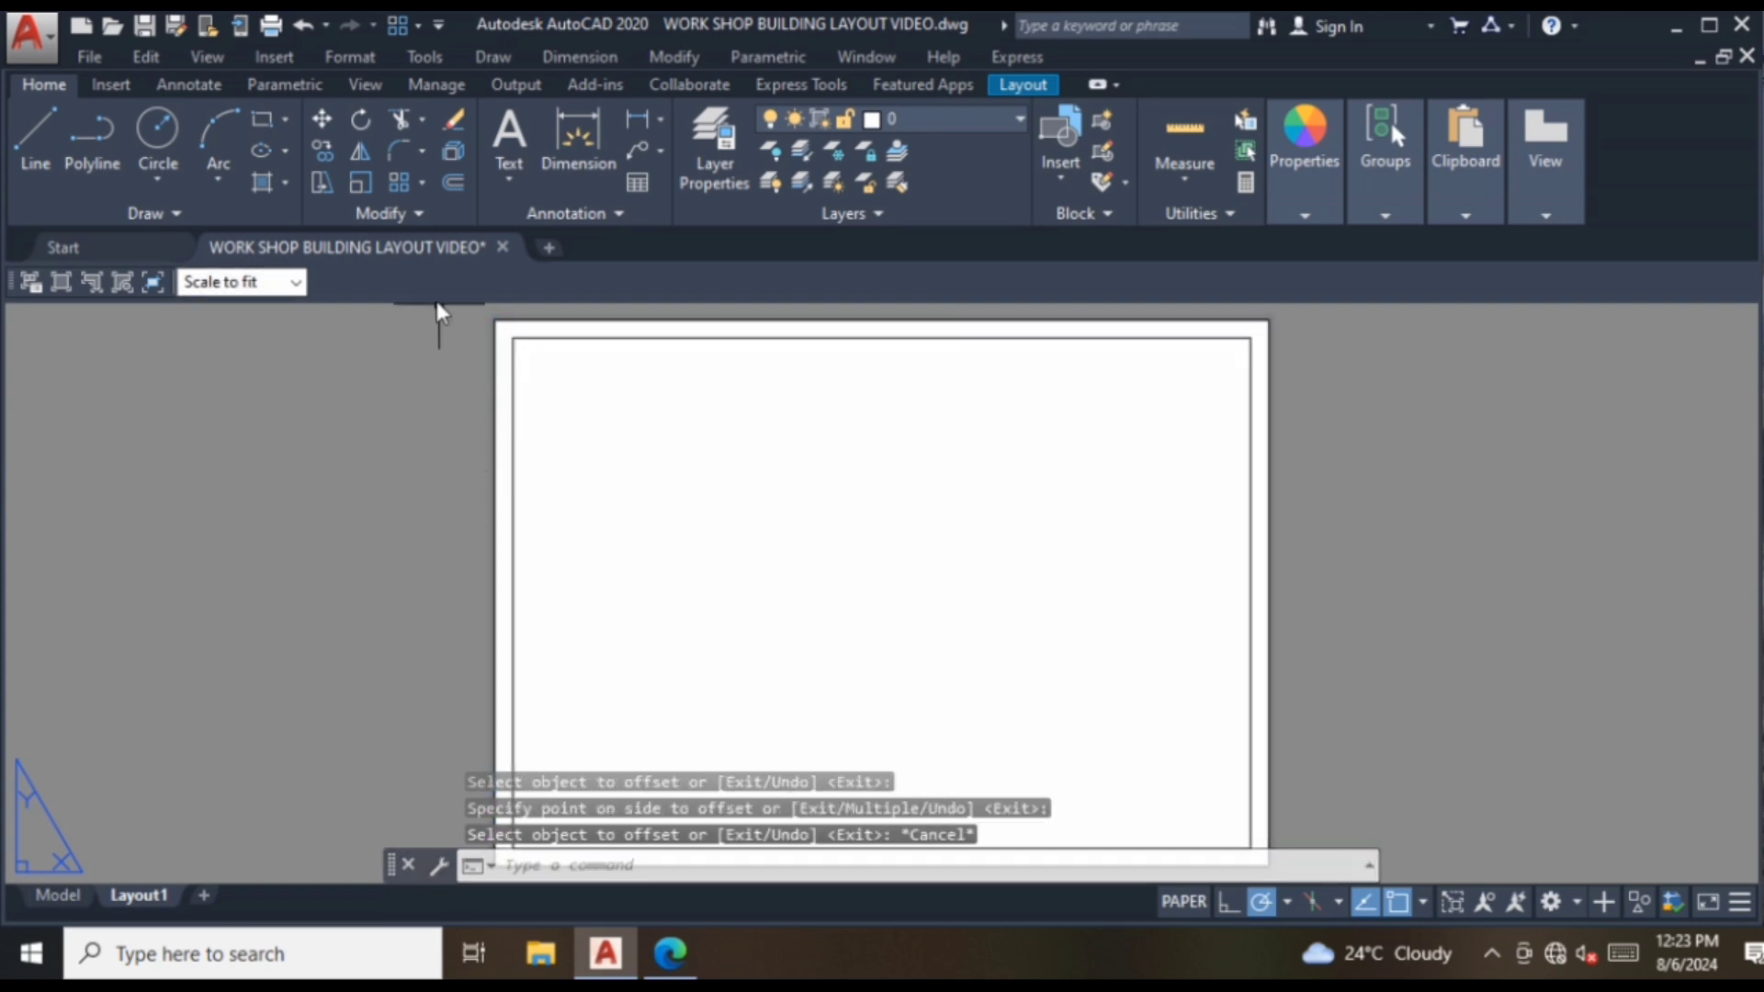
- Stretch the inner border's left edge 1 unit inward and erase the old viewport frame
{"action": "left_click", "coordinate": [513, 542]}
{"action": "left_click", "coordinate": [512, 593]}
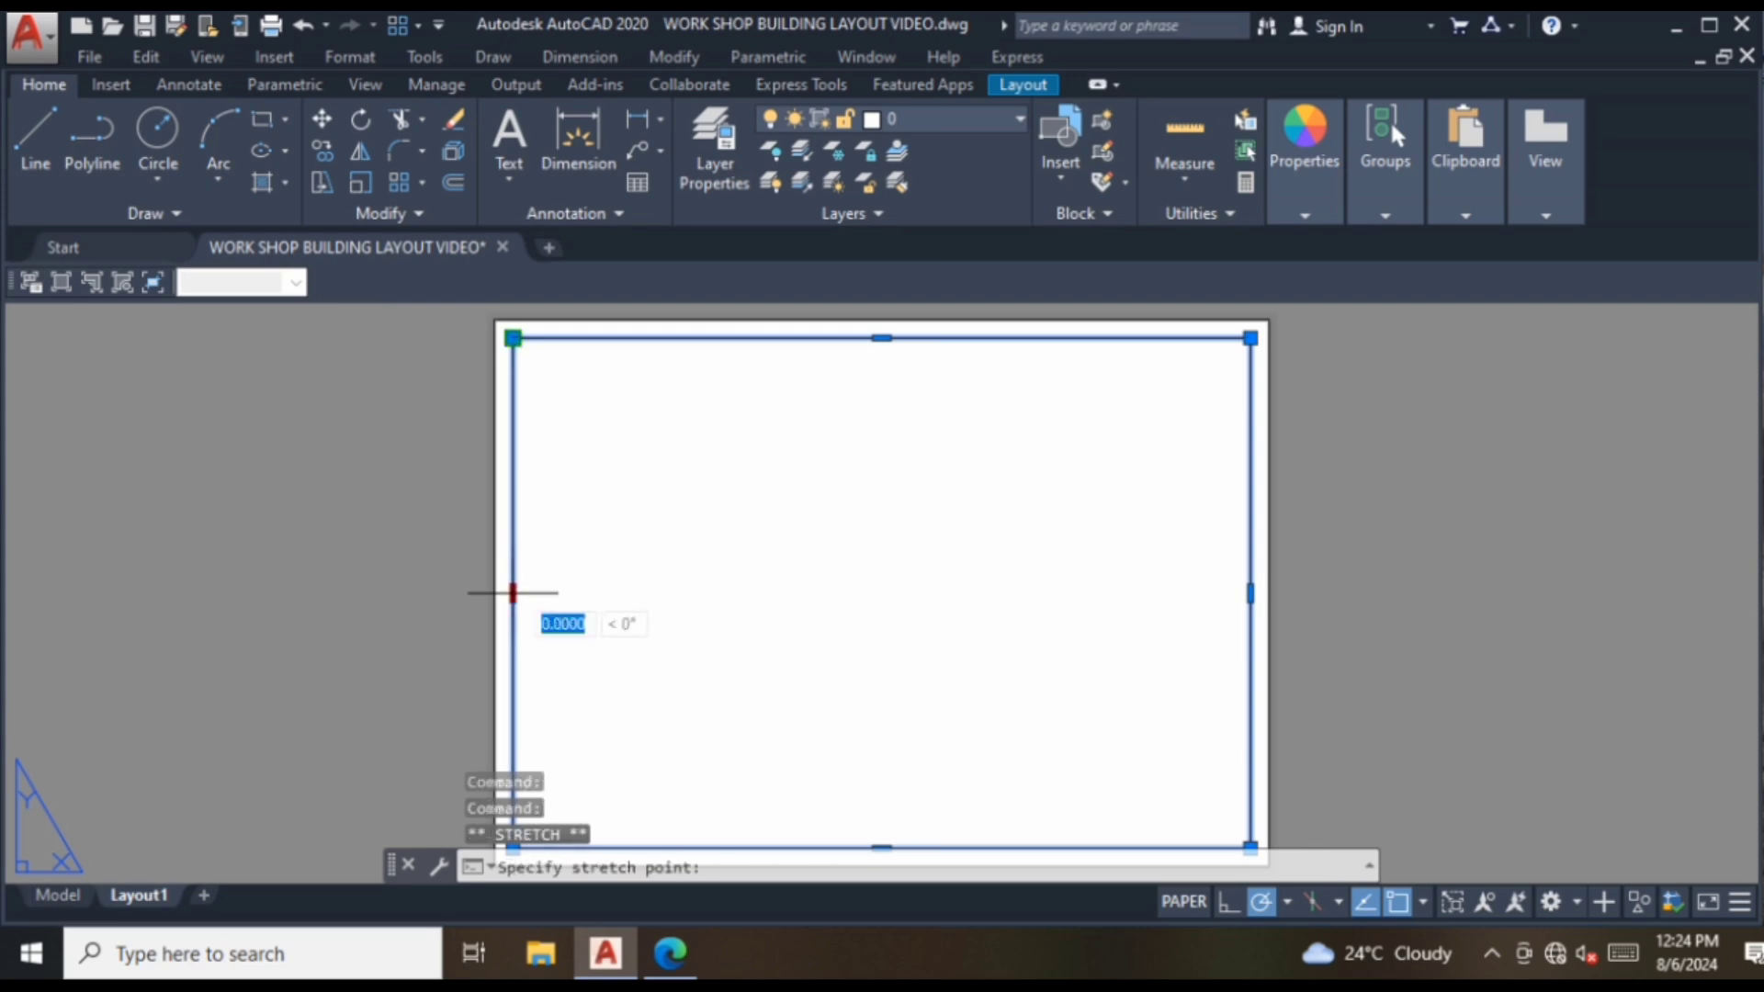
{"action": "type", "text": "1"}
{"action": "key", "text": "Return"}
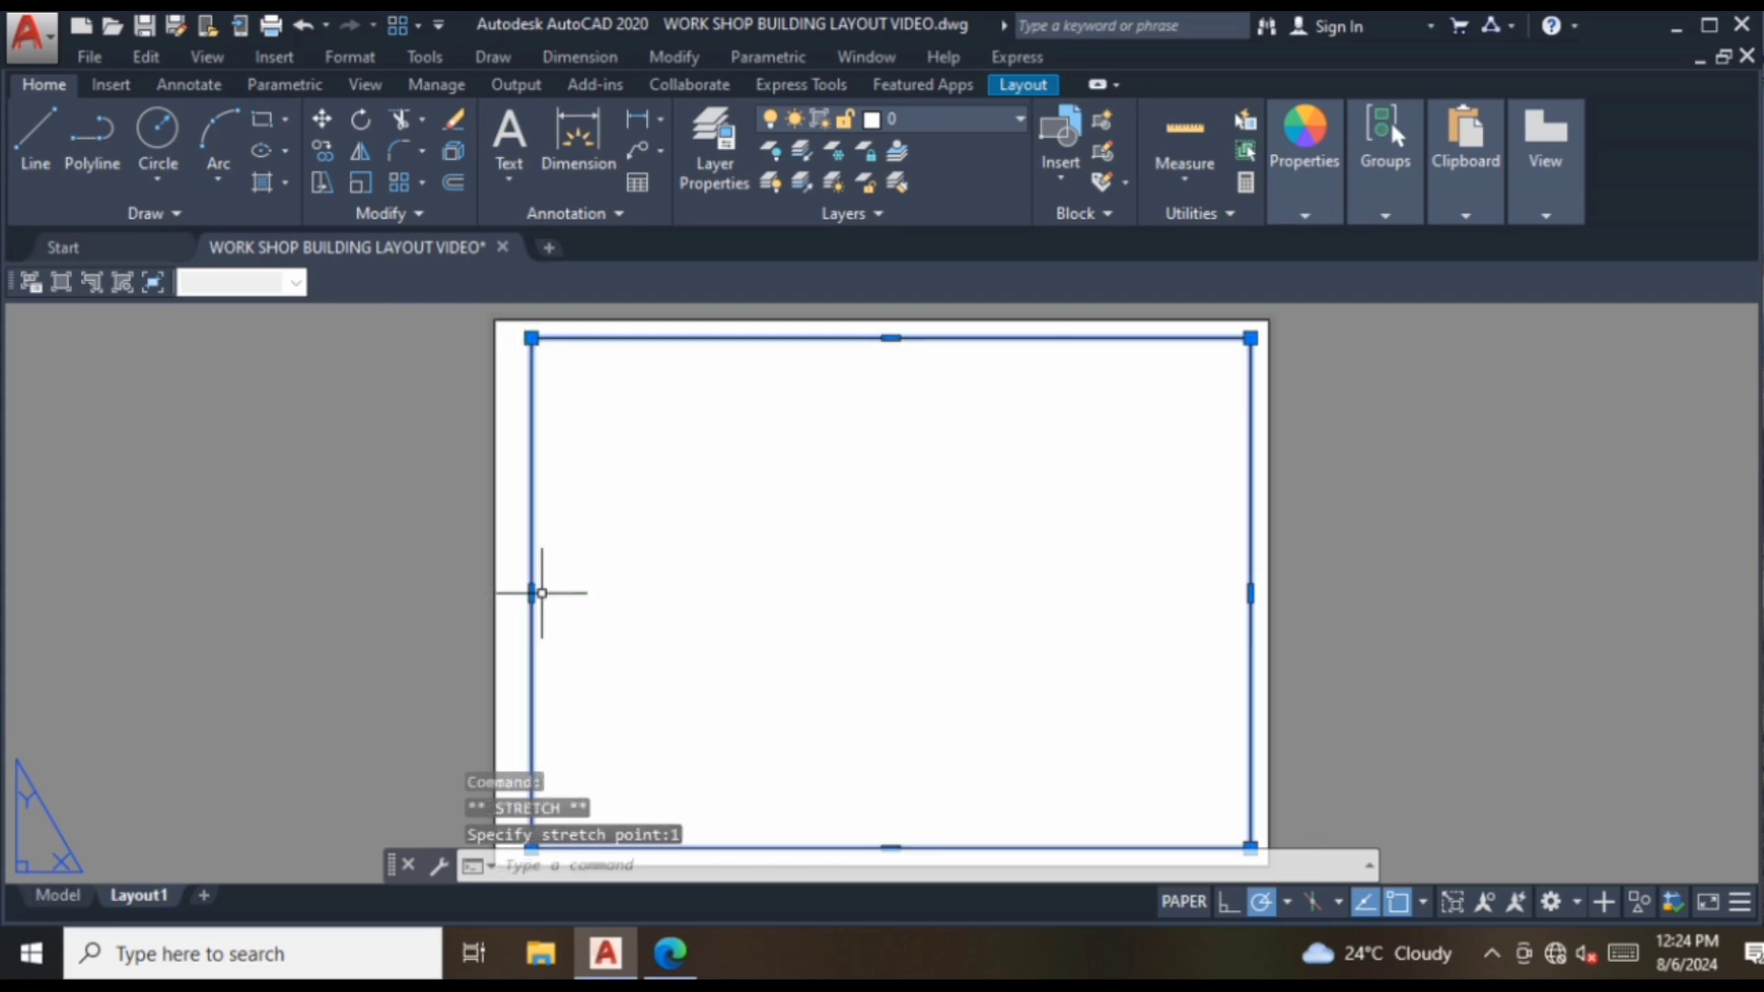
{"action": "key", "text": "Escape"}
{"action": "left_click", "coordinate": [495, 568]}
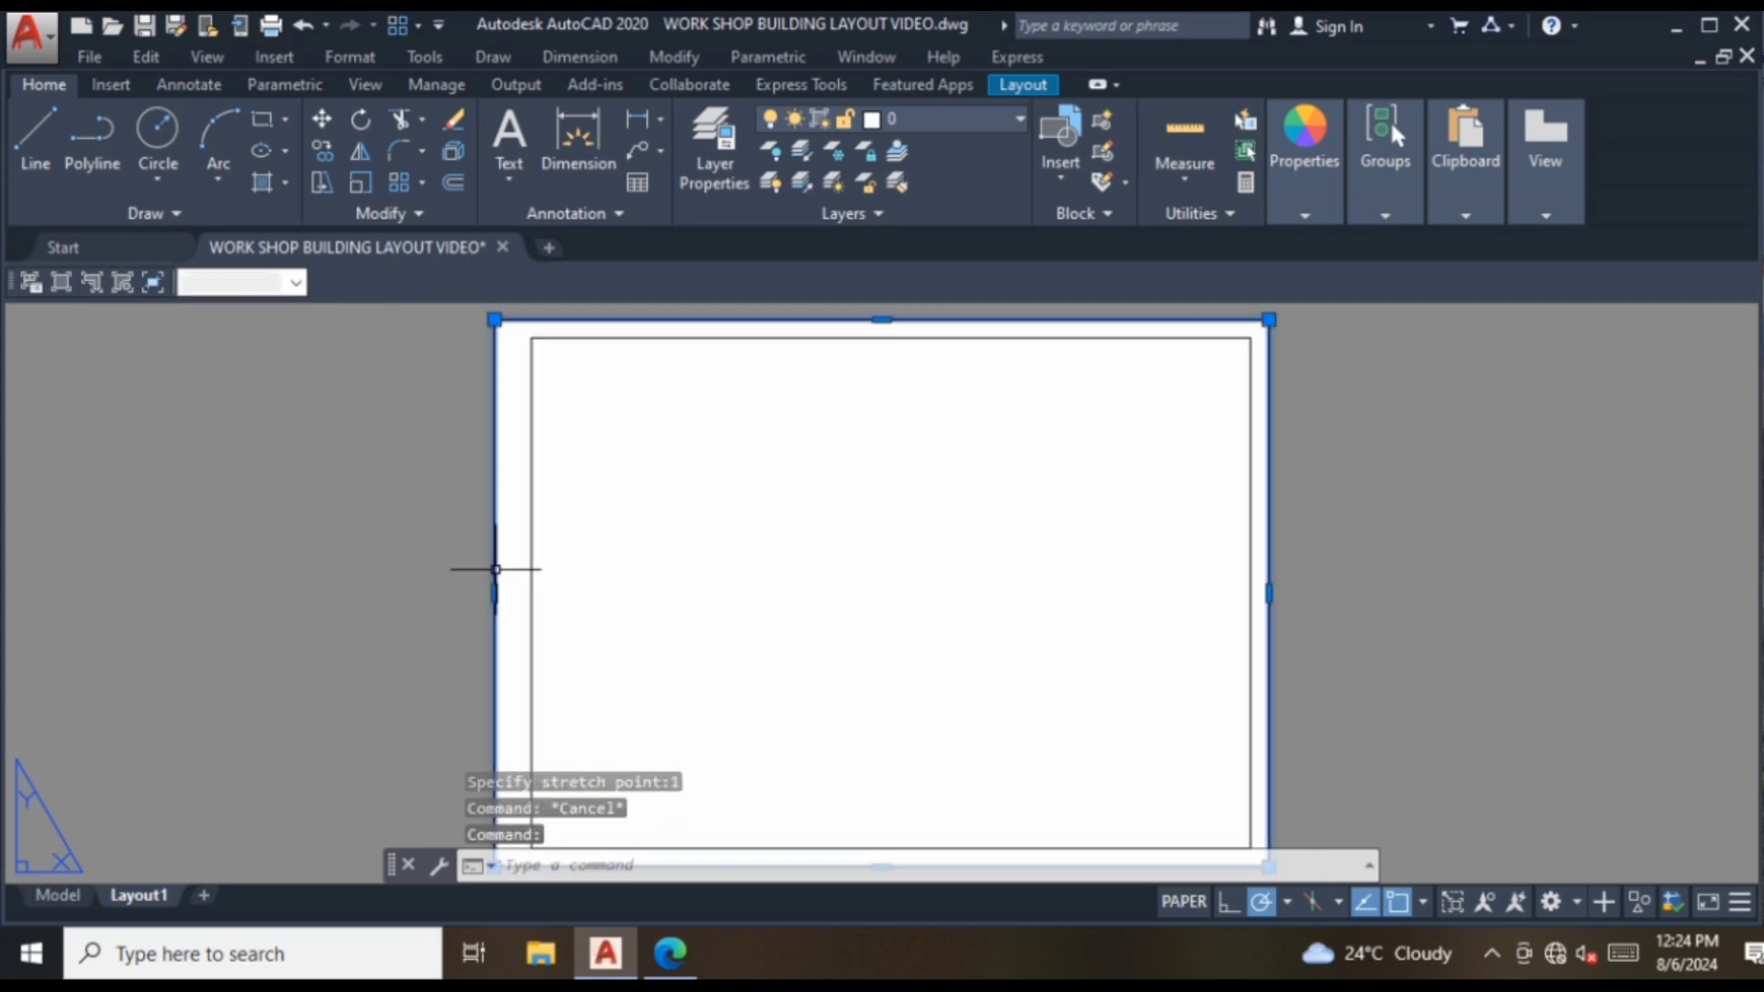
{"action": "key", "text": "Delete"}
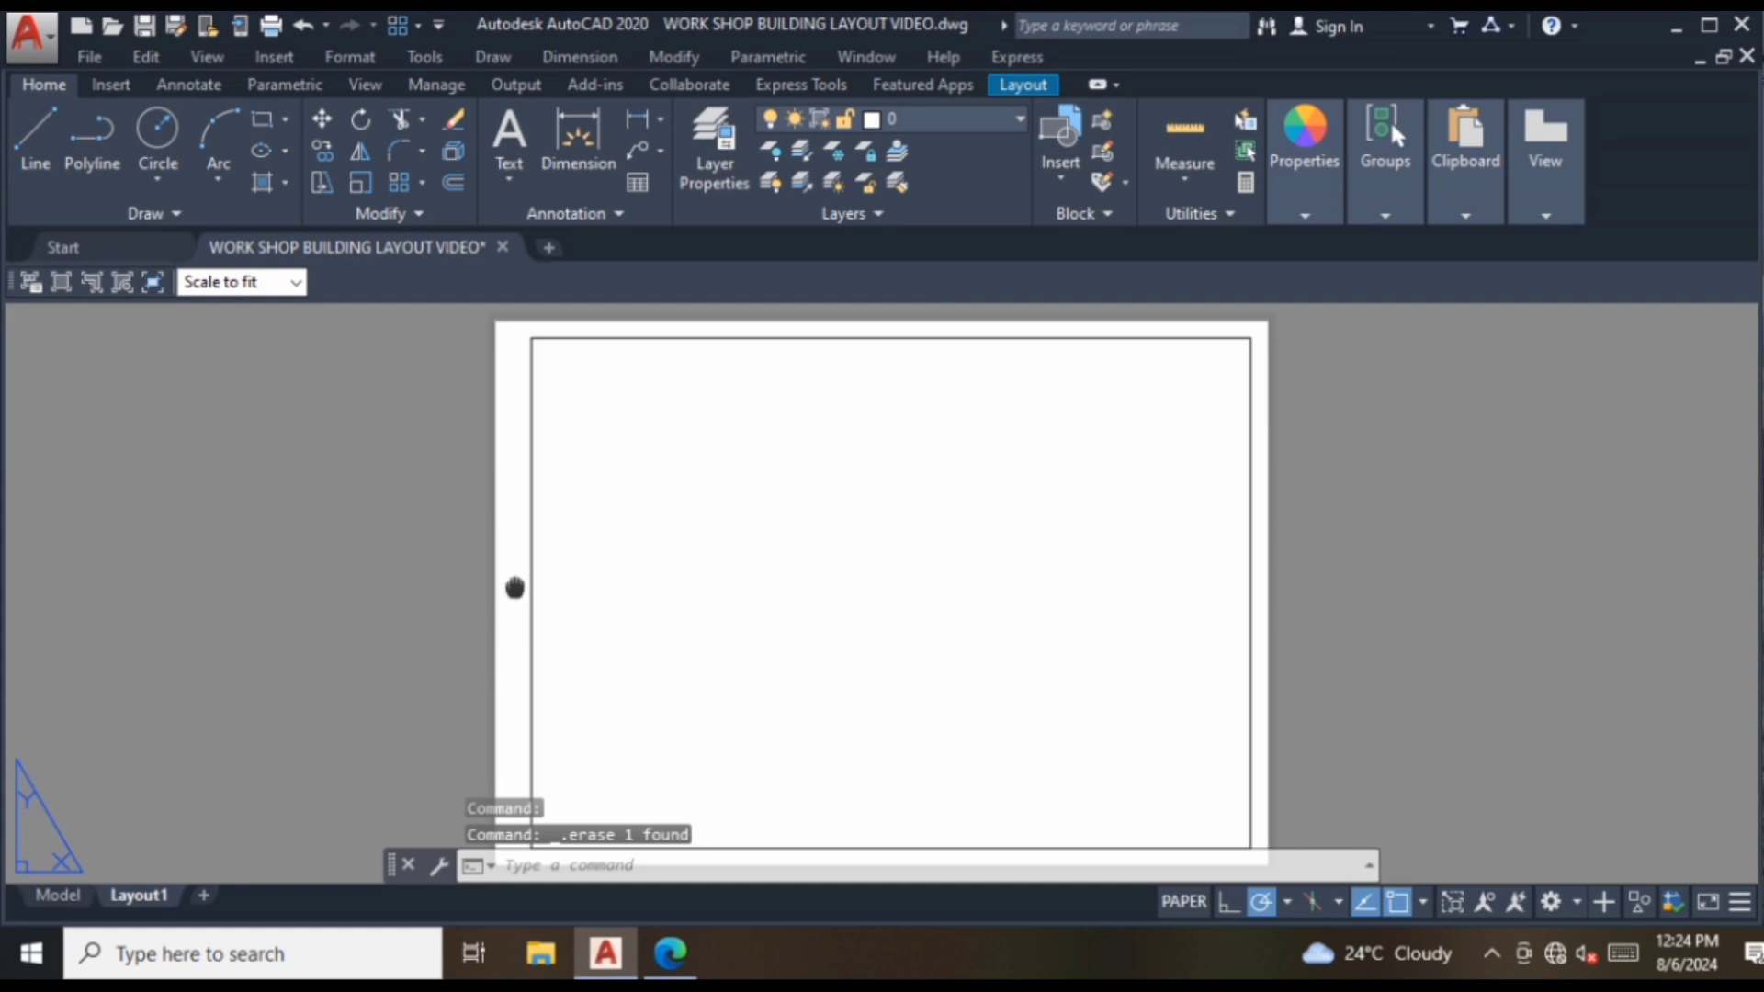
- Draw a horizontal polyline 6.5 above the border's bottom, across to its right edge
{"action": "middle_click_drag", "start_coordinate": [517, 591], "coordinate": [492, 441]}
{"action": "scroll", "coordinate": [512, 564], "scroll_direction": "up", "scroll_amount": 2}
{"action": "scroll", "coordinate": [511, 564], "scroll_direction": "up", "scroll_amount": 2}
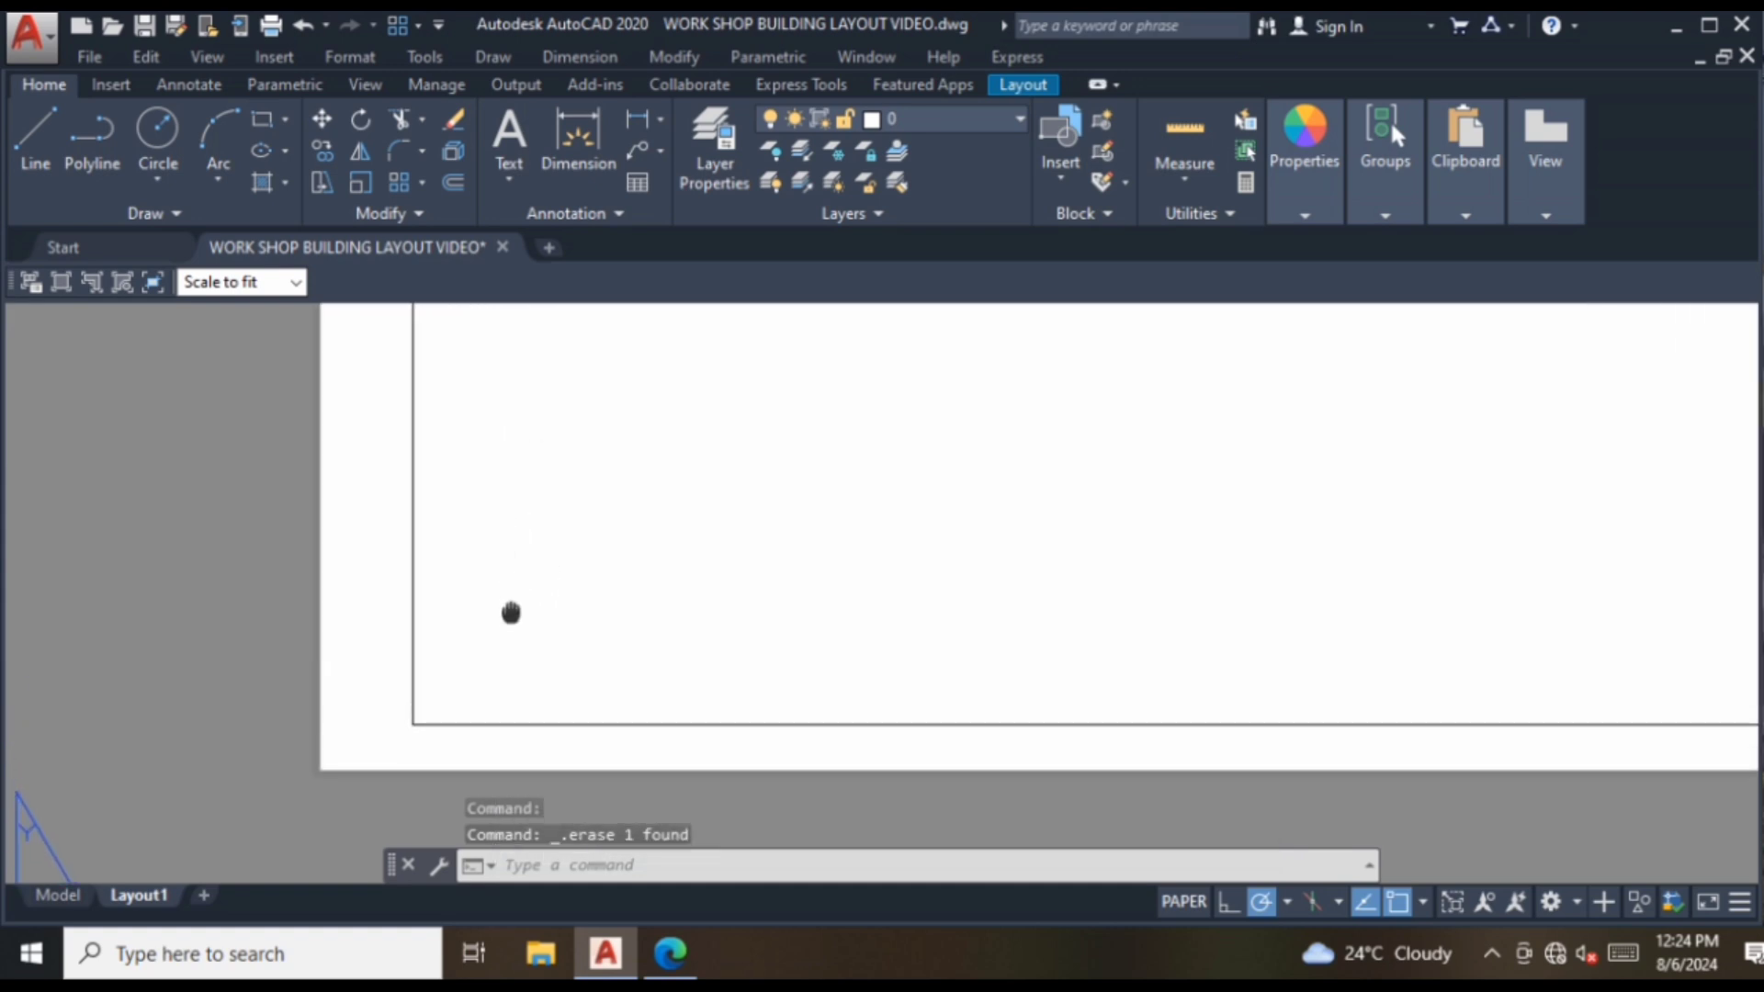
{"action": "scroll", "coordinate": [512, 630], "scroll_direction": "down", "scroll_amount": 2}
{"action": "left_click", "coordinate": [116, 166]}
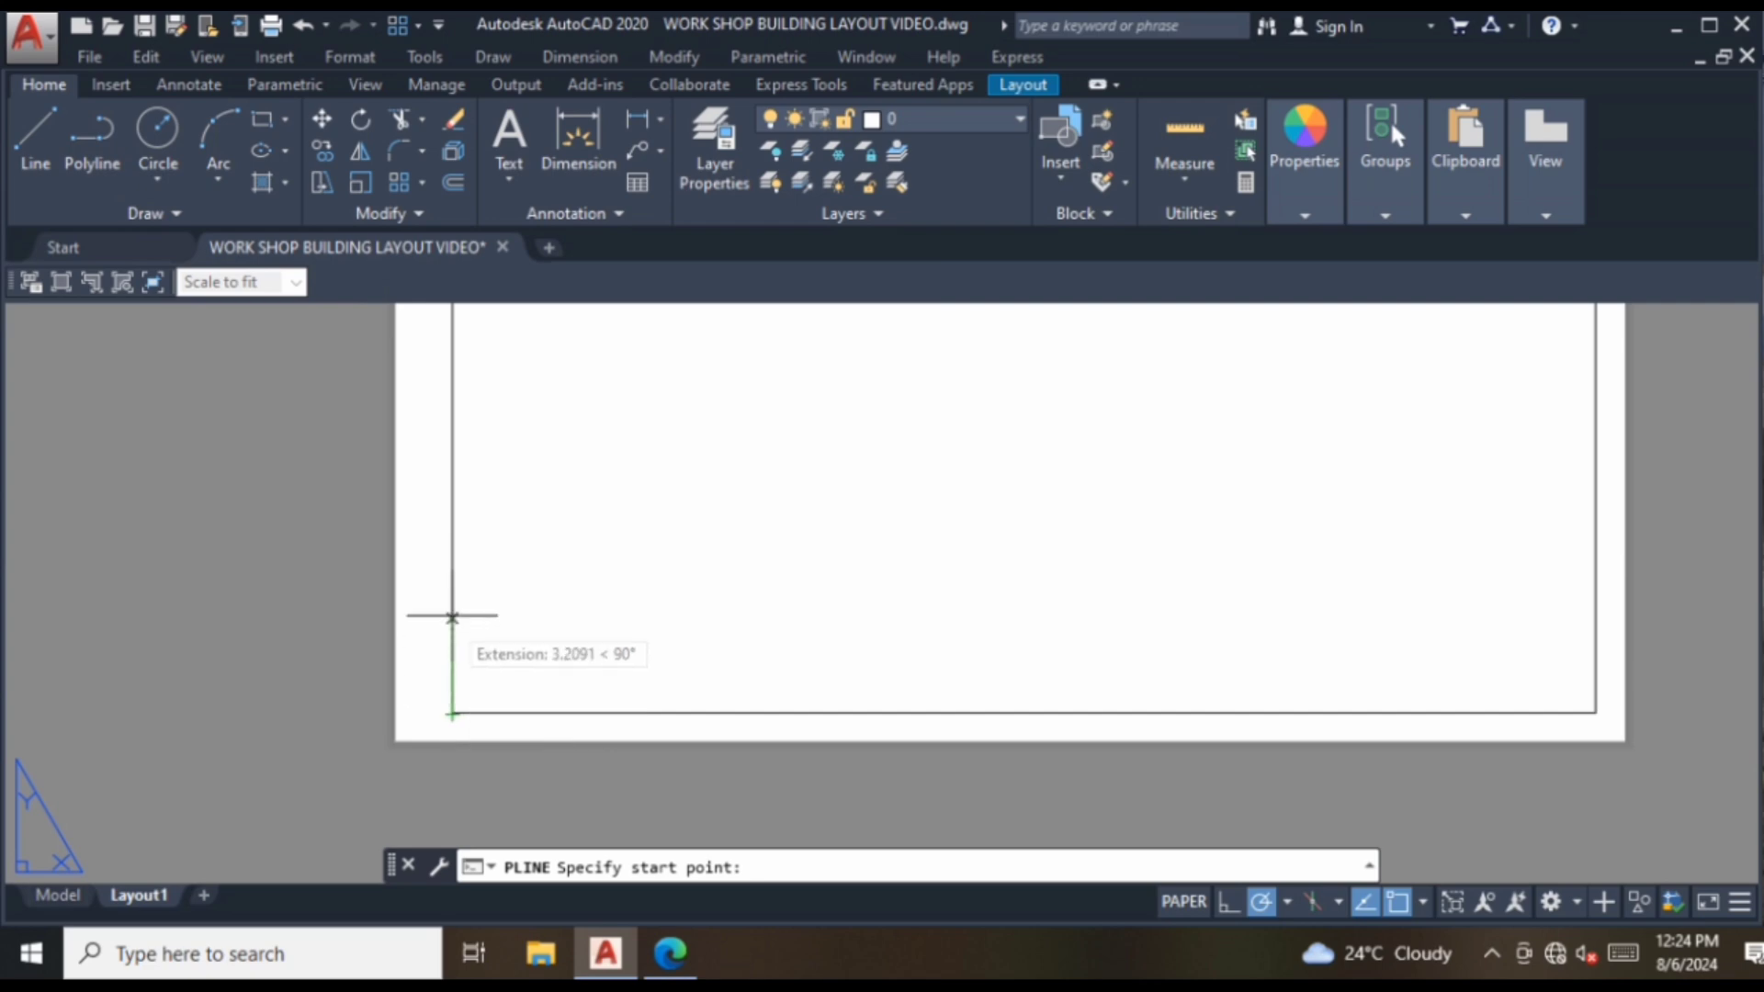
{"action": "type", "text": "6.5"}
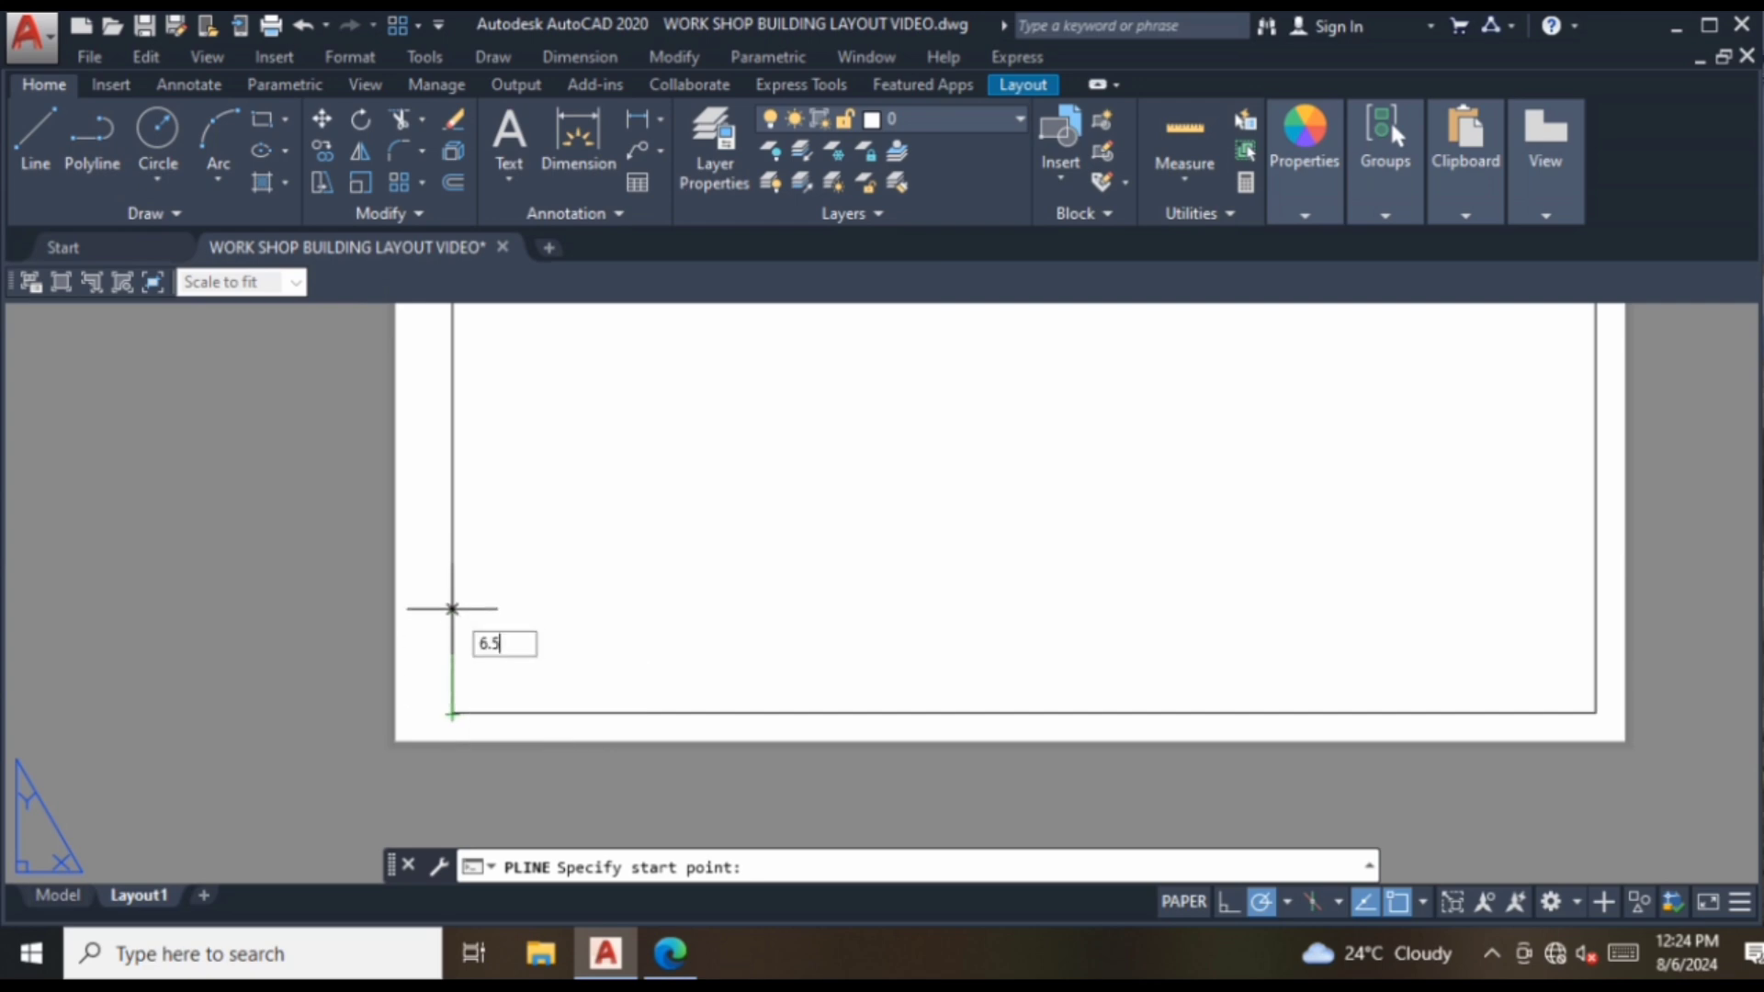
{"action": "key", "text": "Return"}
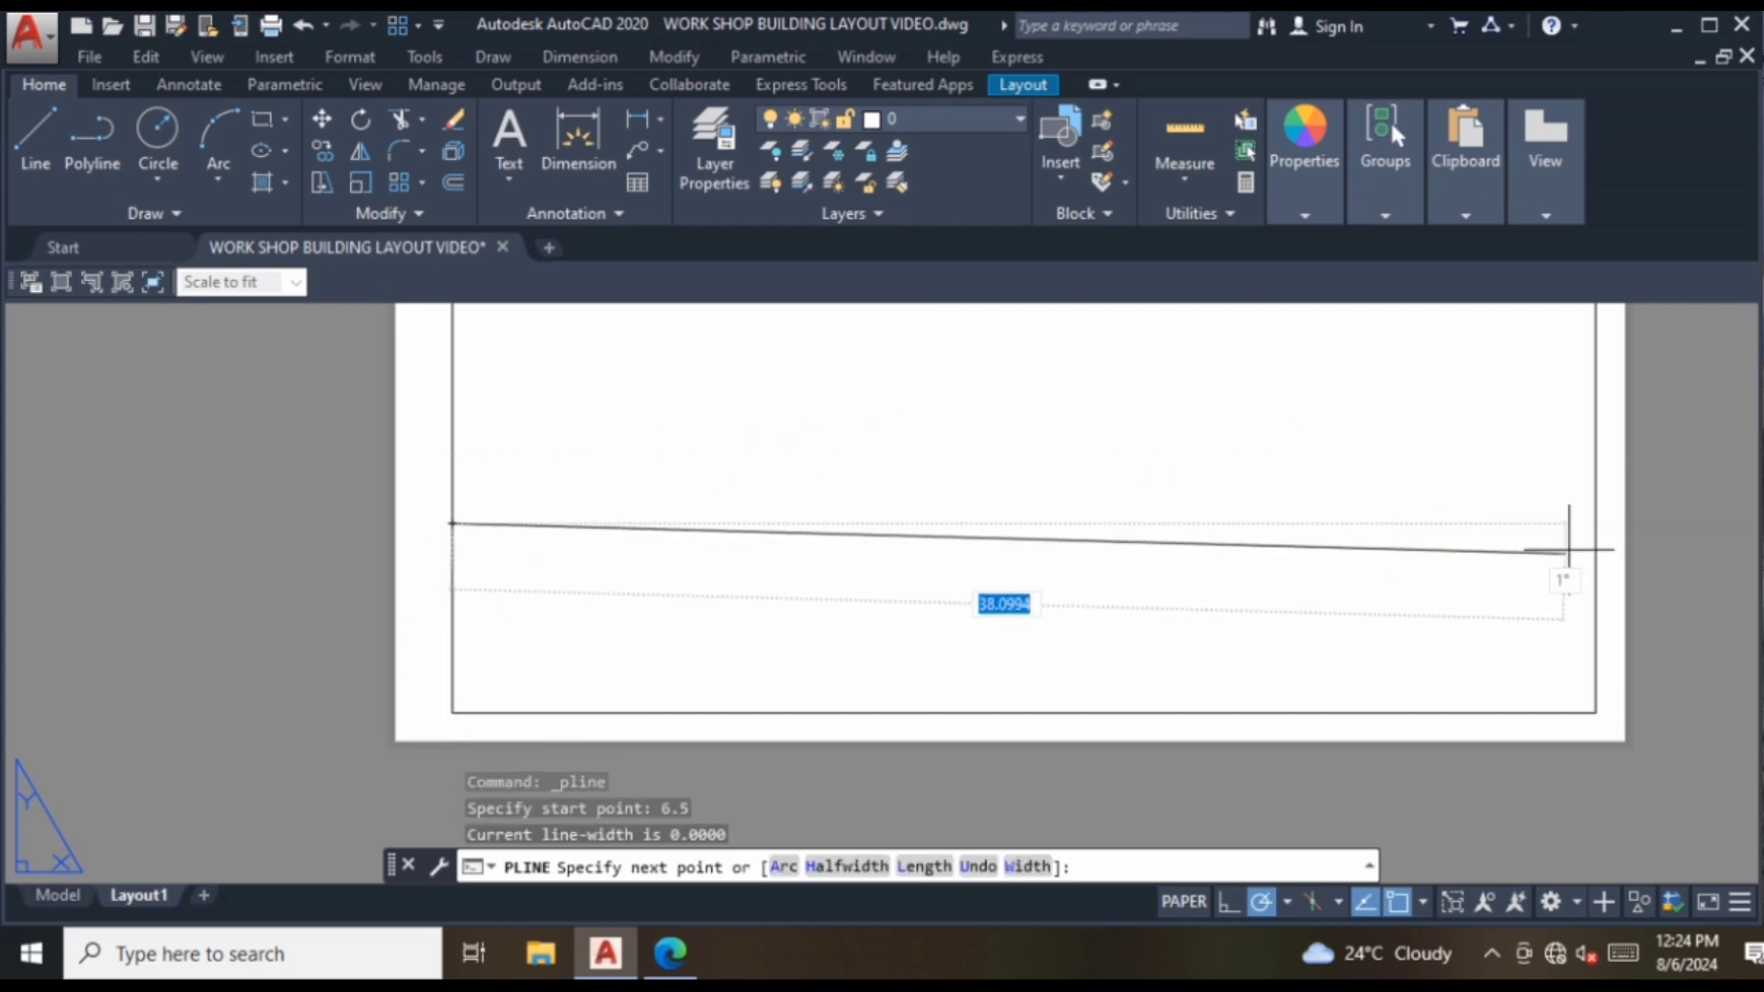
{"action": "left_click", "coordinate": [1596, 524]}
{"action": "key", "text": "Escape"}
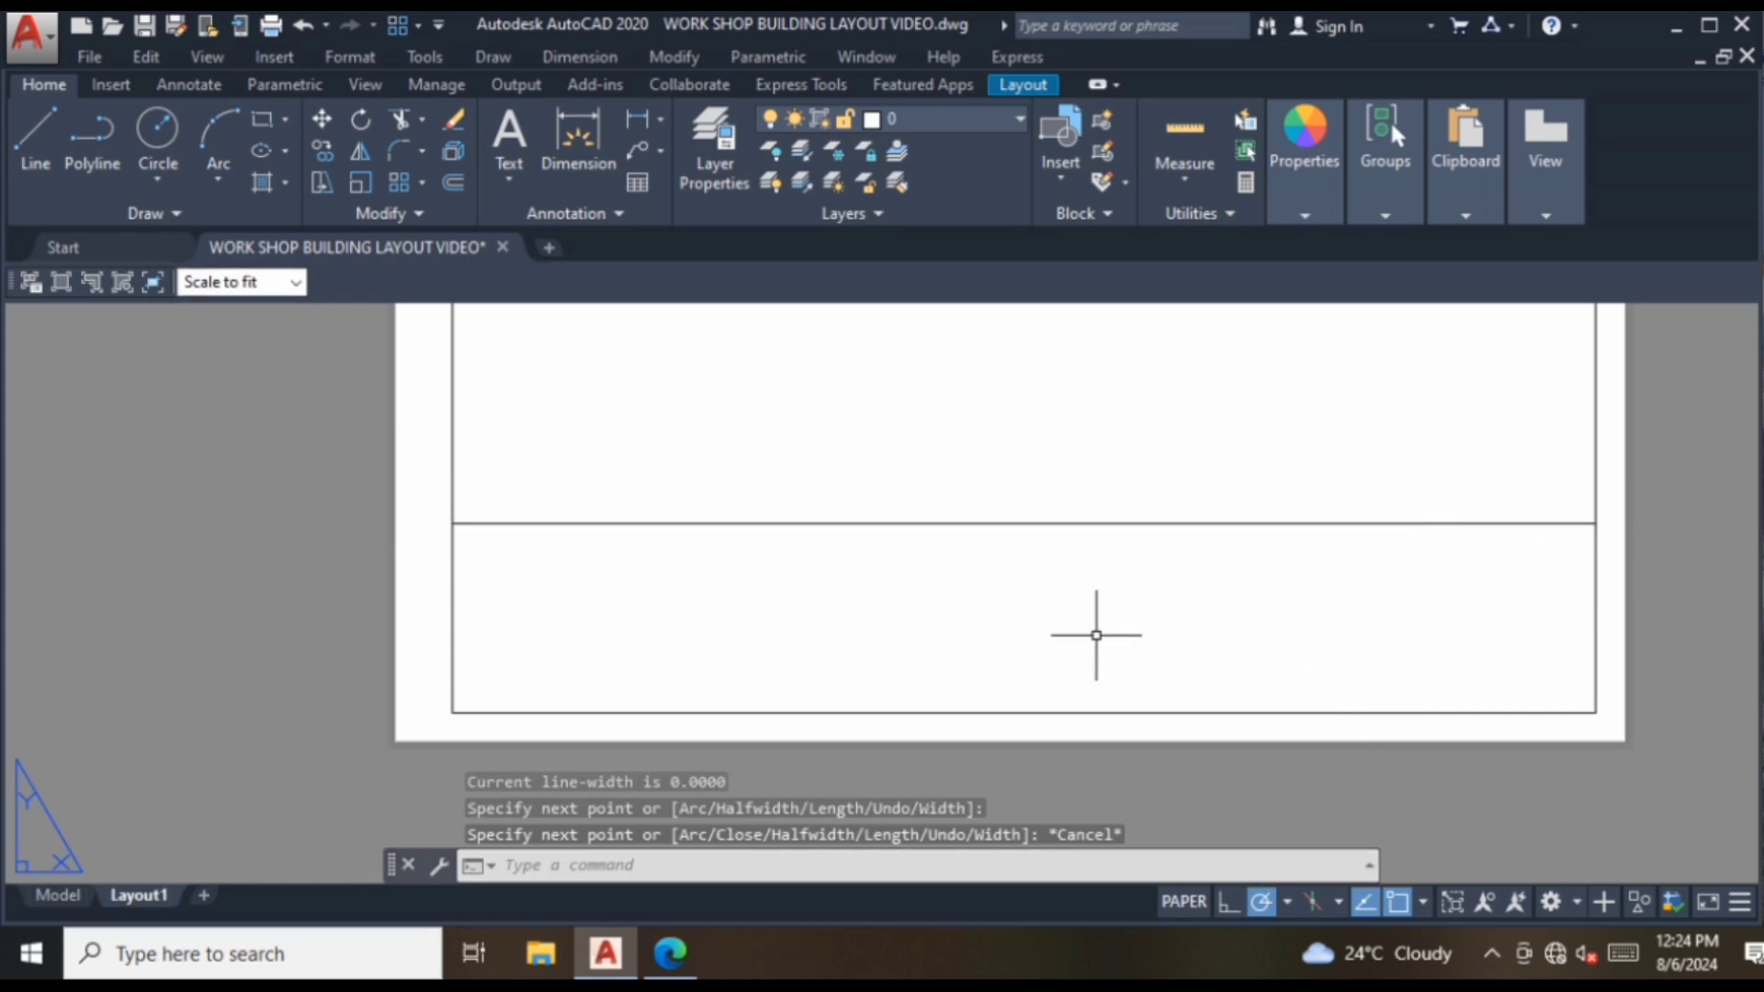
{"action": "scroll", "coordinate": [1096, 635], "scroll_direction": "down", "scroll_amount": 2}
{"action": "scroll", "coordinate": [1016, 729], "scroll_direction": "down", "scroll_amount": 2}
{"action": "middle_click_drag", "start_coordinate": [945, 681], "coordinate": [891, 636]}
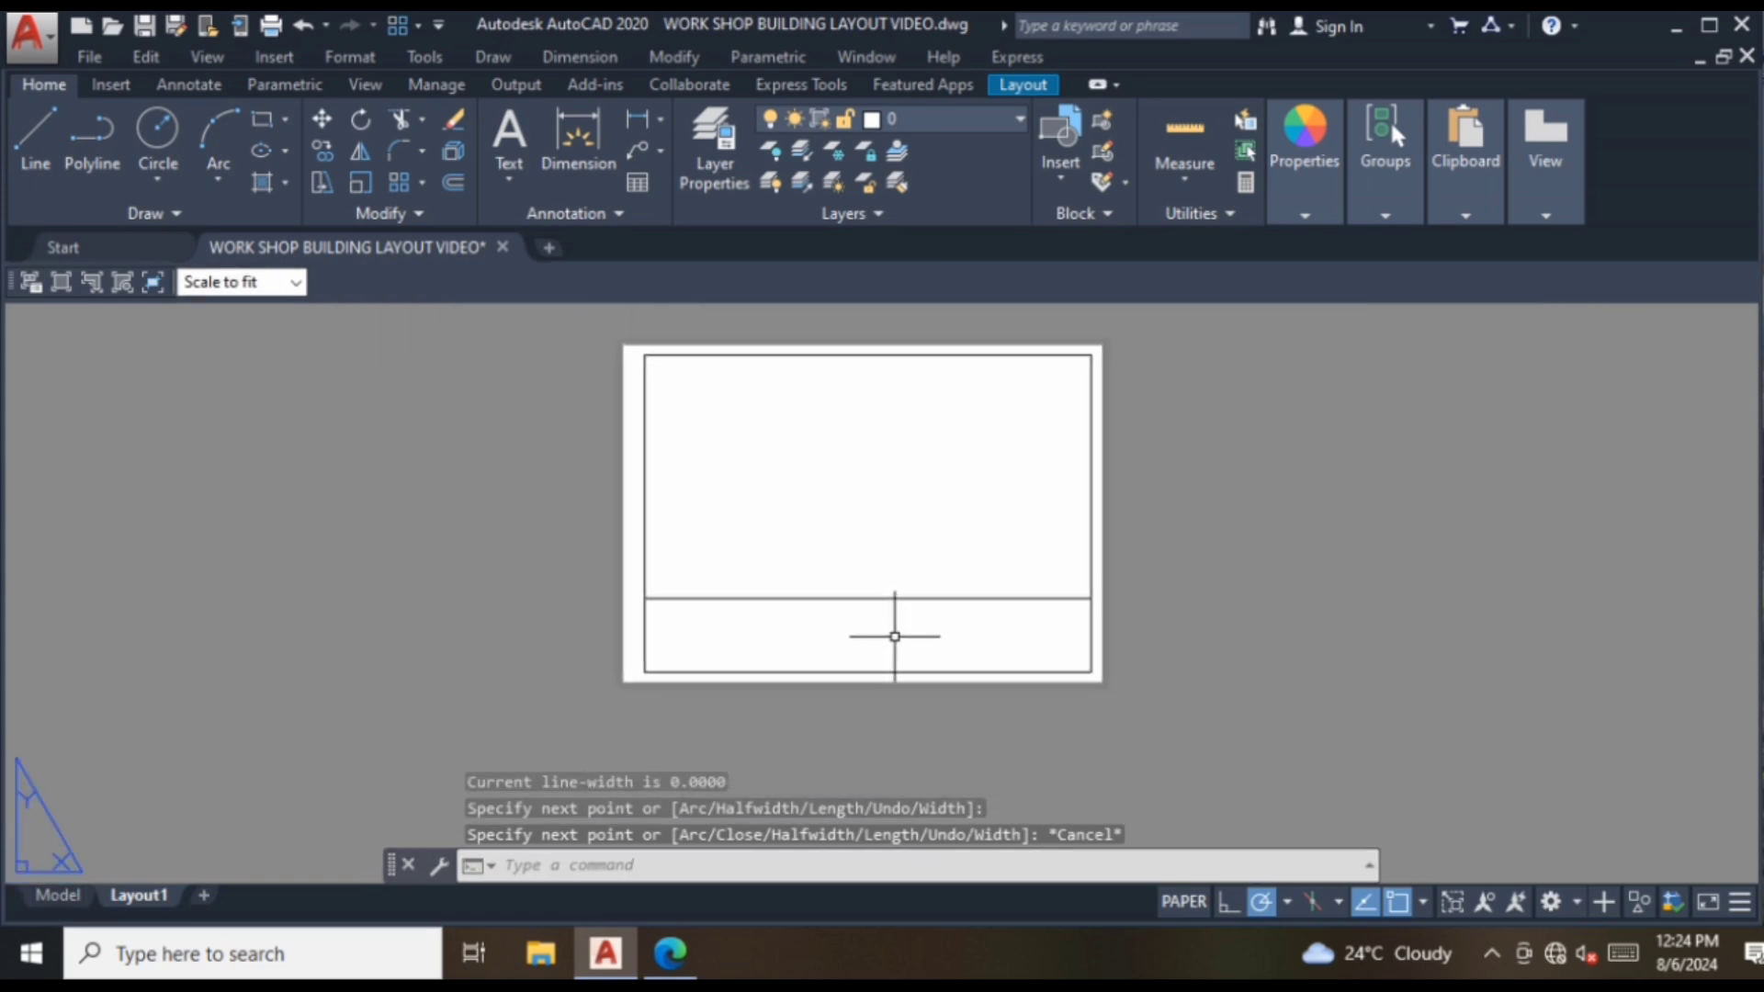
- Create a viewport with MV from the title-block line to the border's top-right corner
{"action": "type", "text": "MV"}
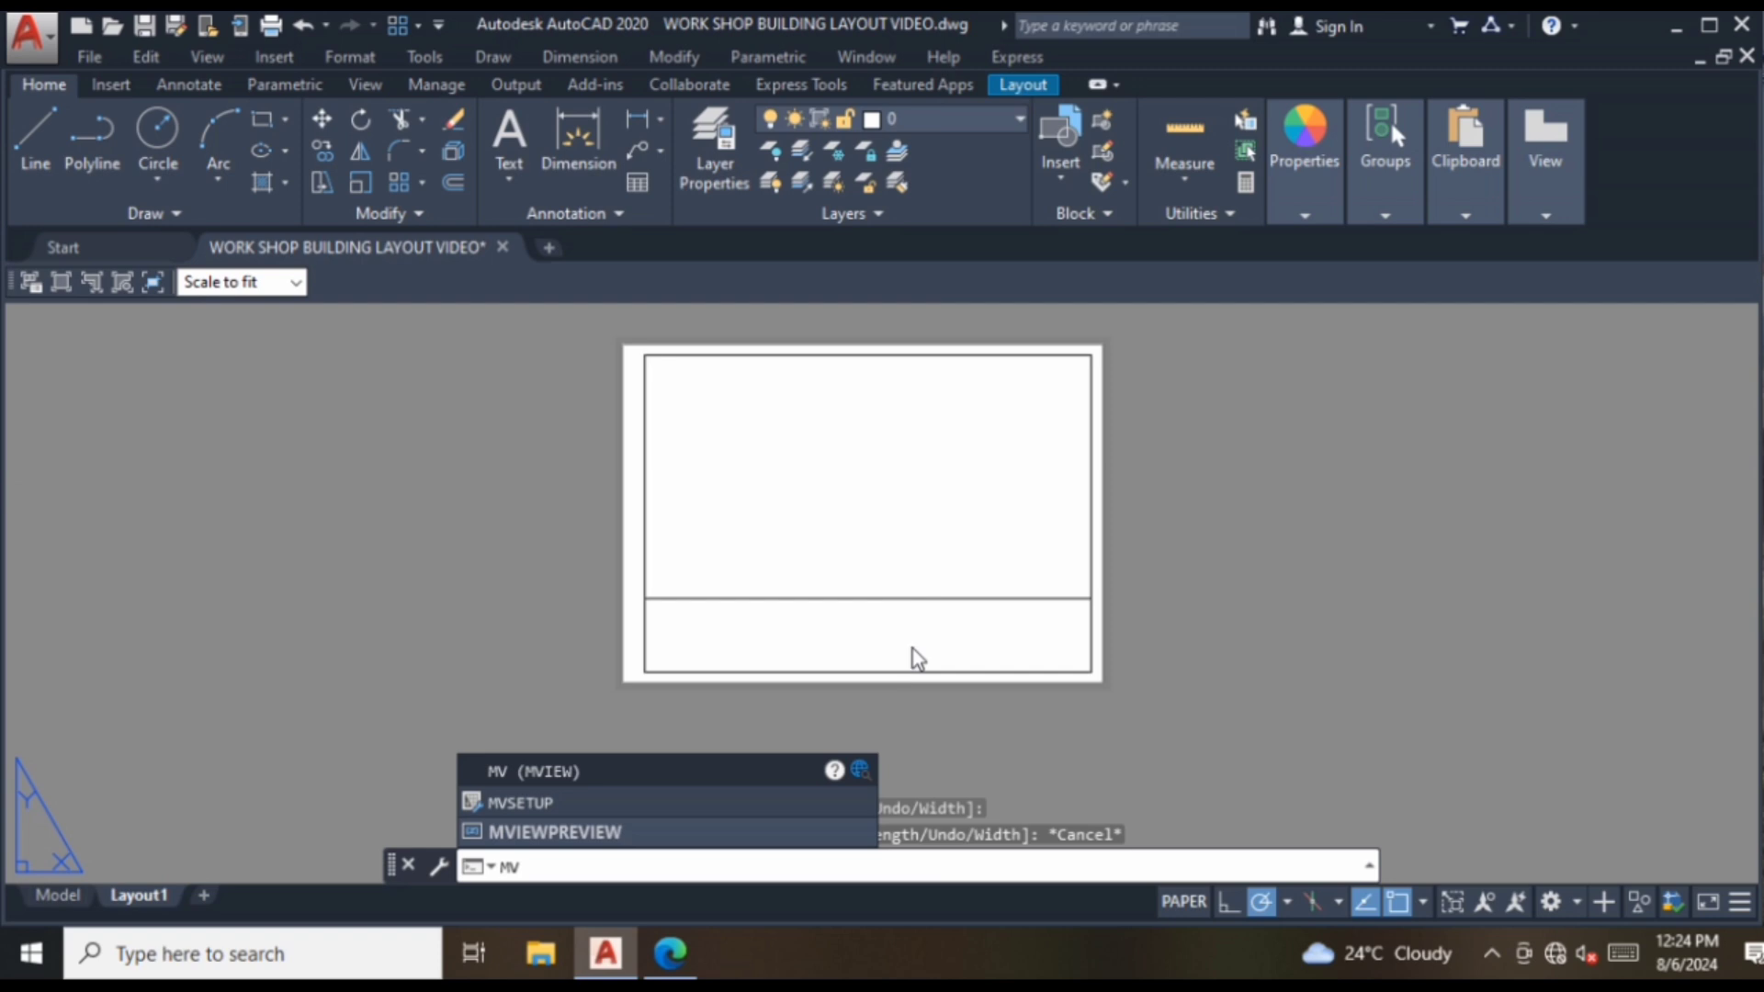
{"action": "key", "text": "Return"}
{"action": "left_click", "coordinate": [643, 599]}
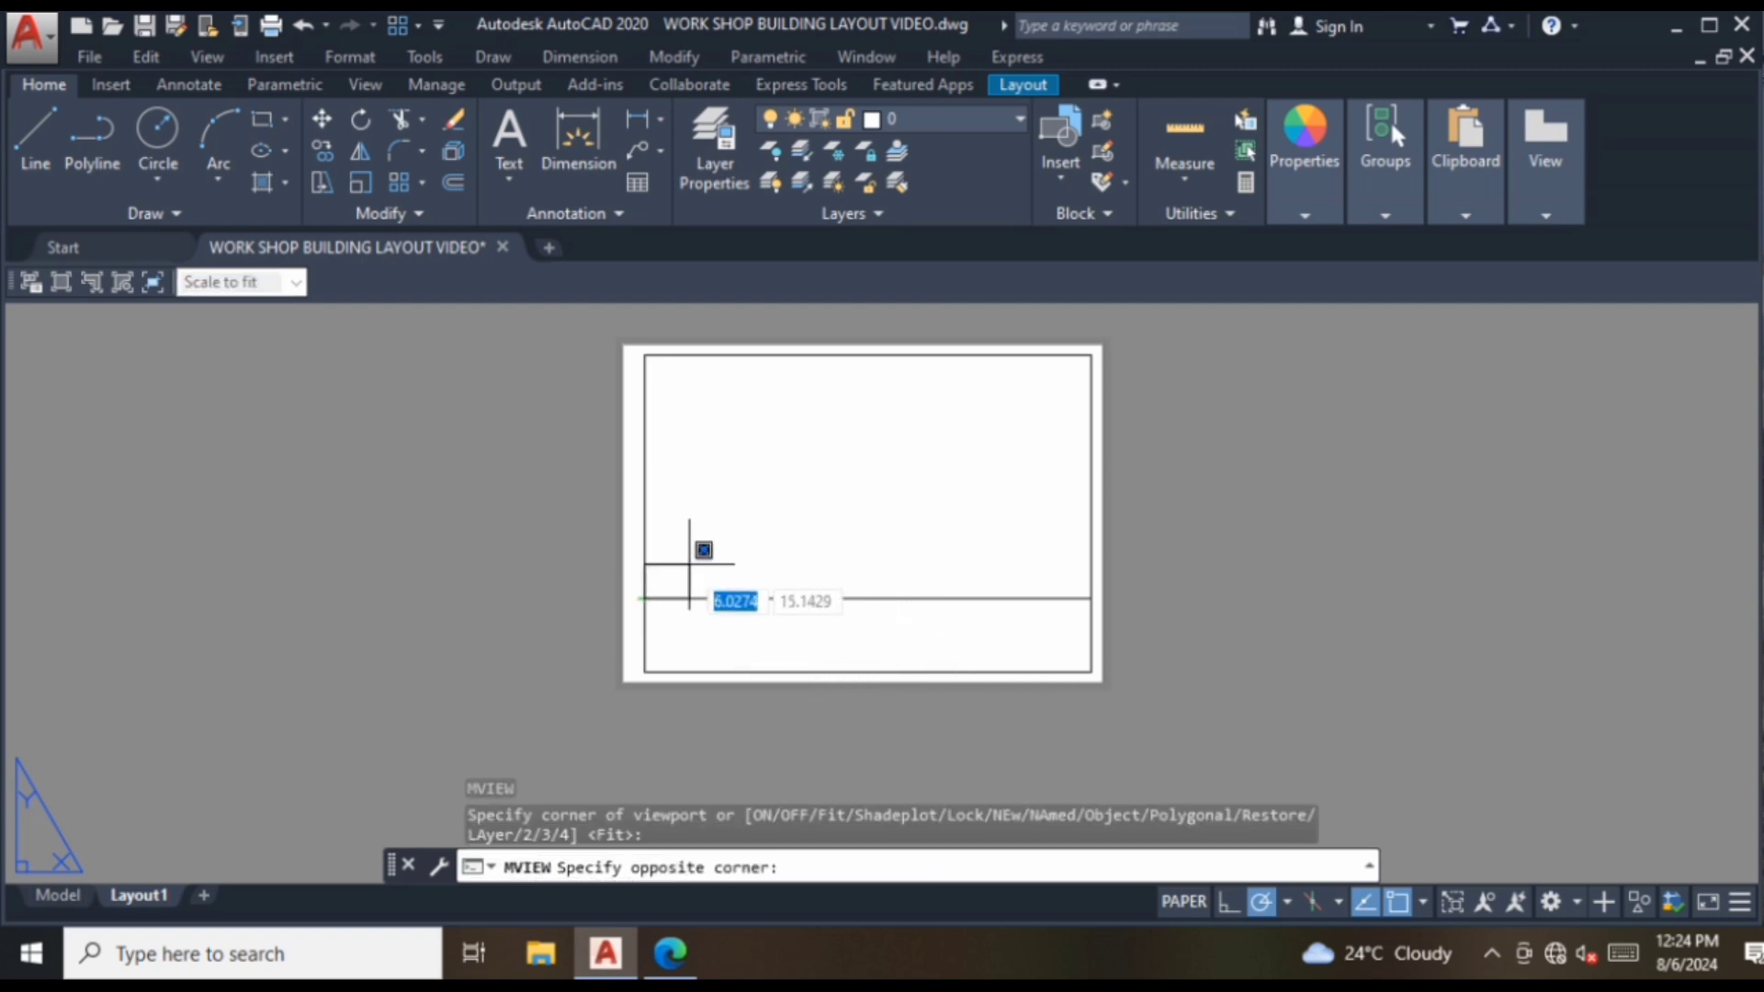
{"action": "left_click", "coordinate": [1090, 357]}
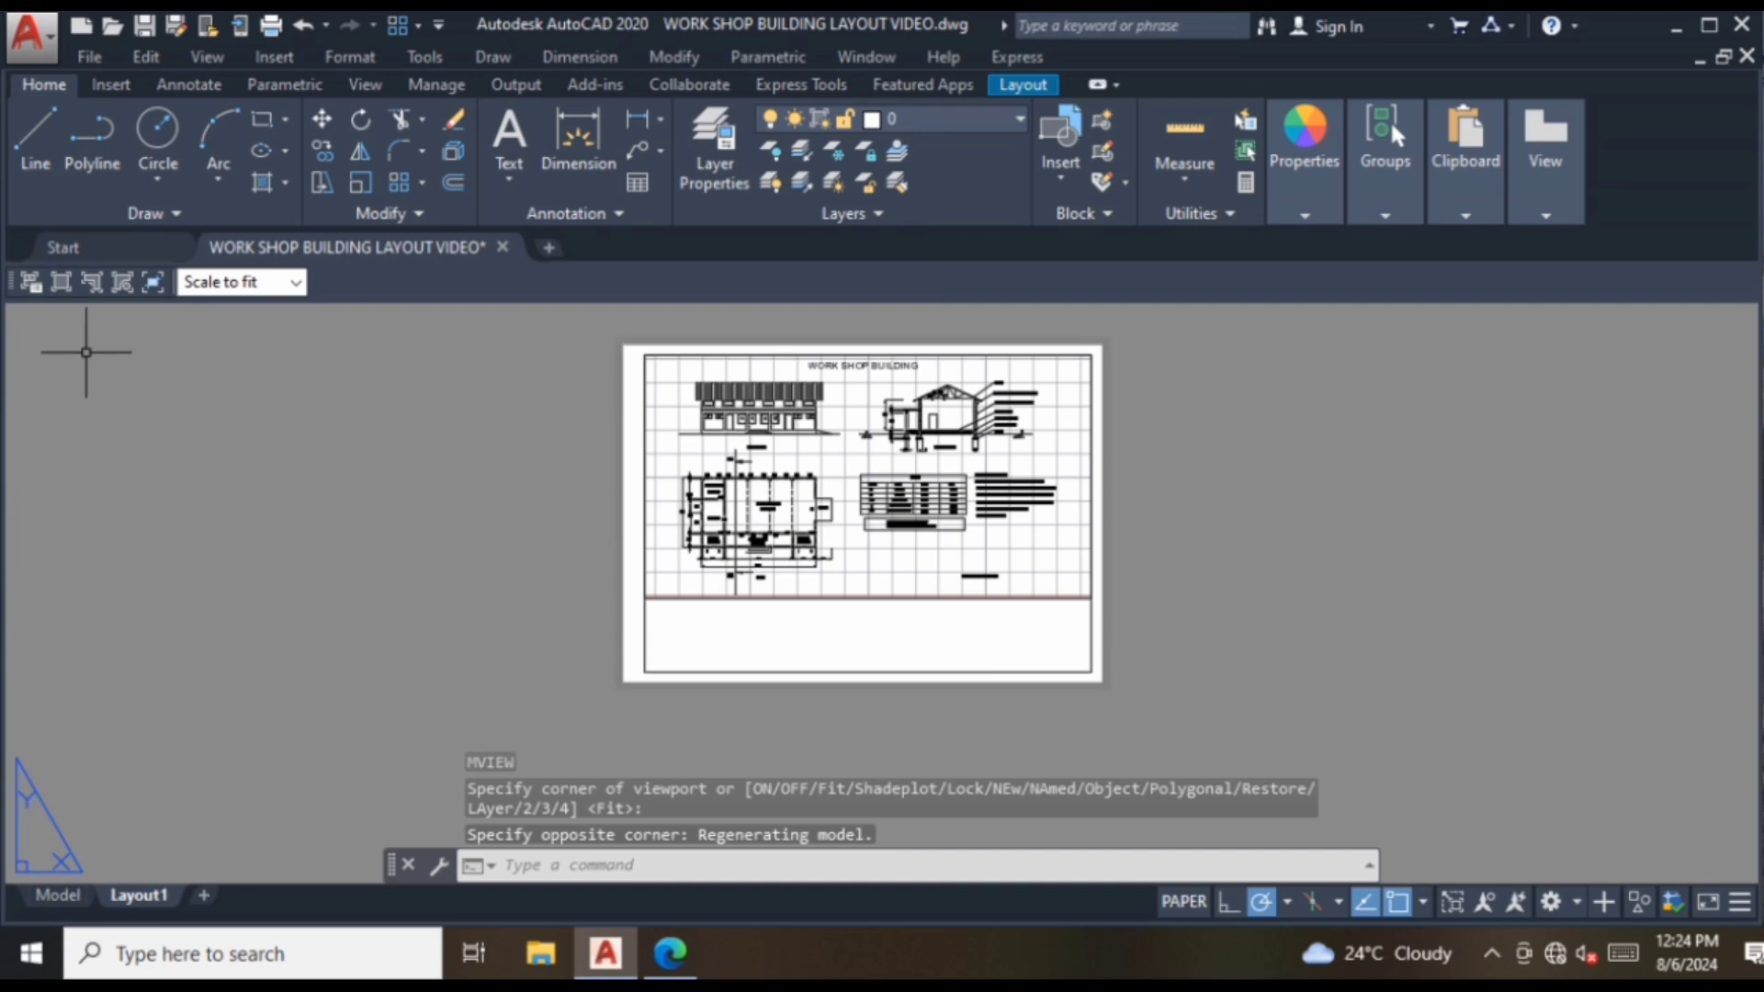
- Set the viewport scale to 1:150 and return to paper space
{"action": "double_click", "coordinate": [668, 404]}
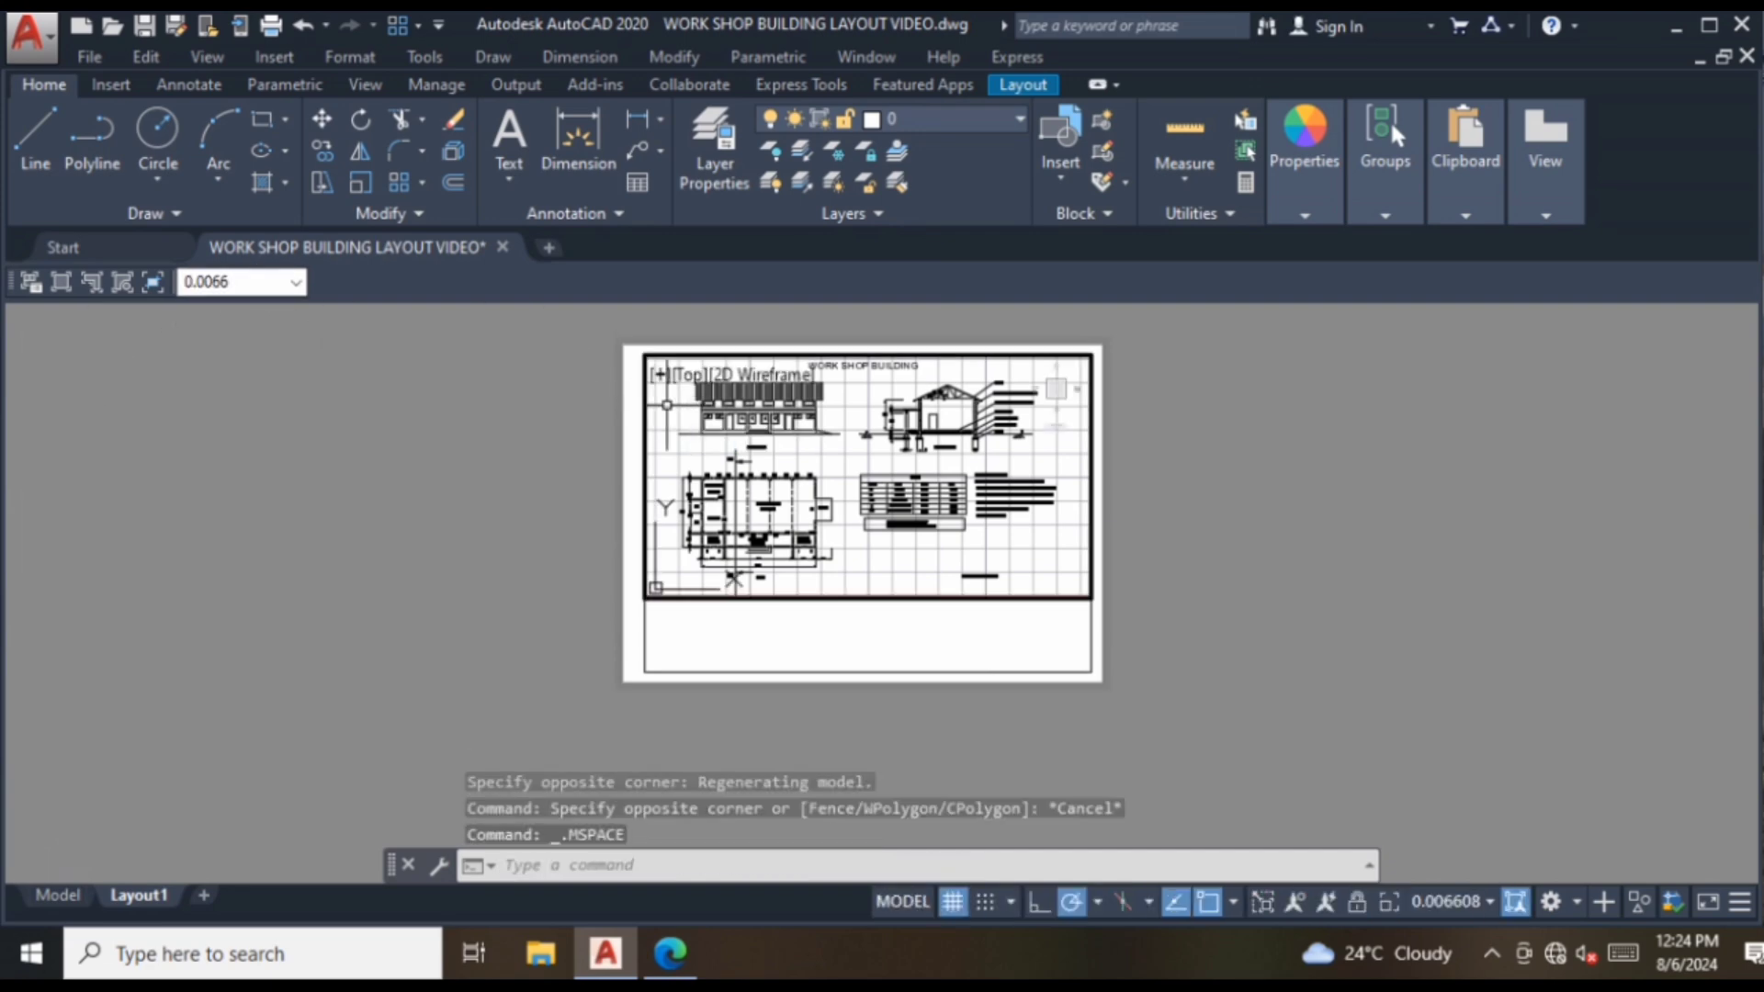
{"action": "left_click", "coordinate": [246, 282]}
{"action": "type", "text": "1"}
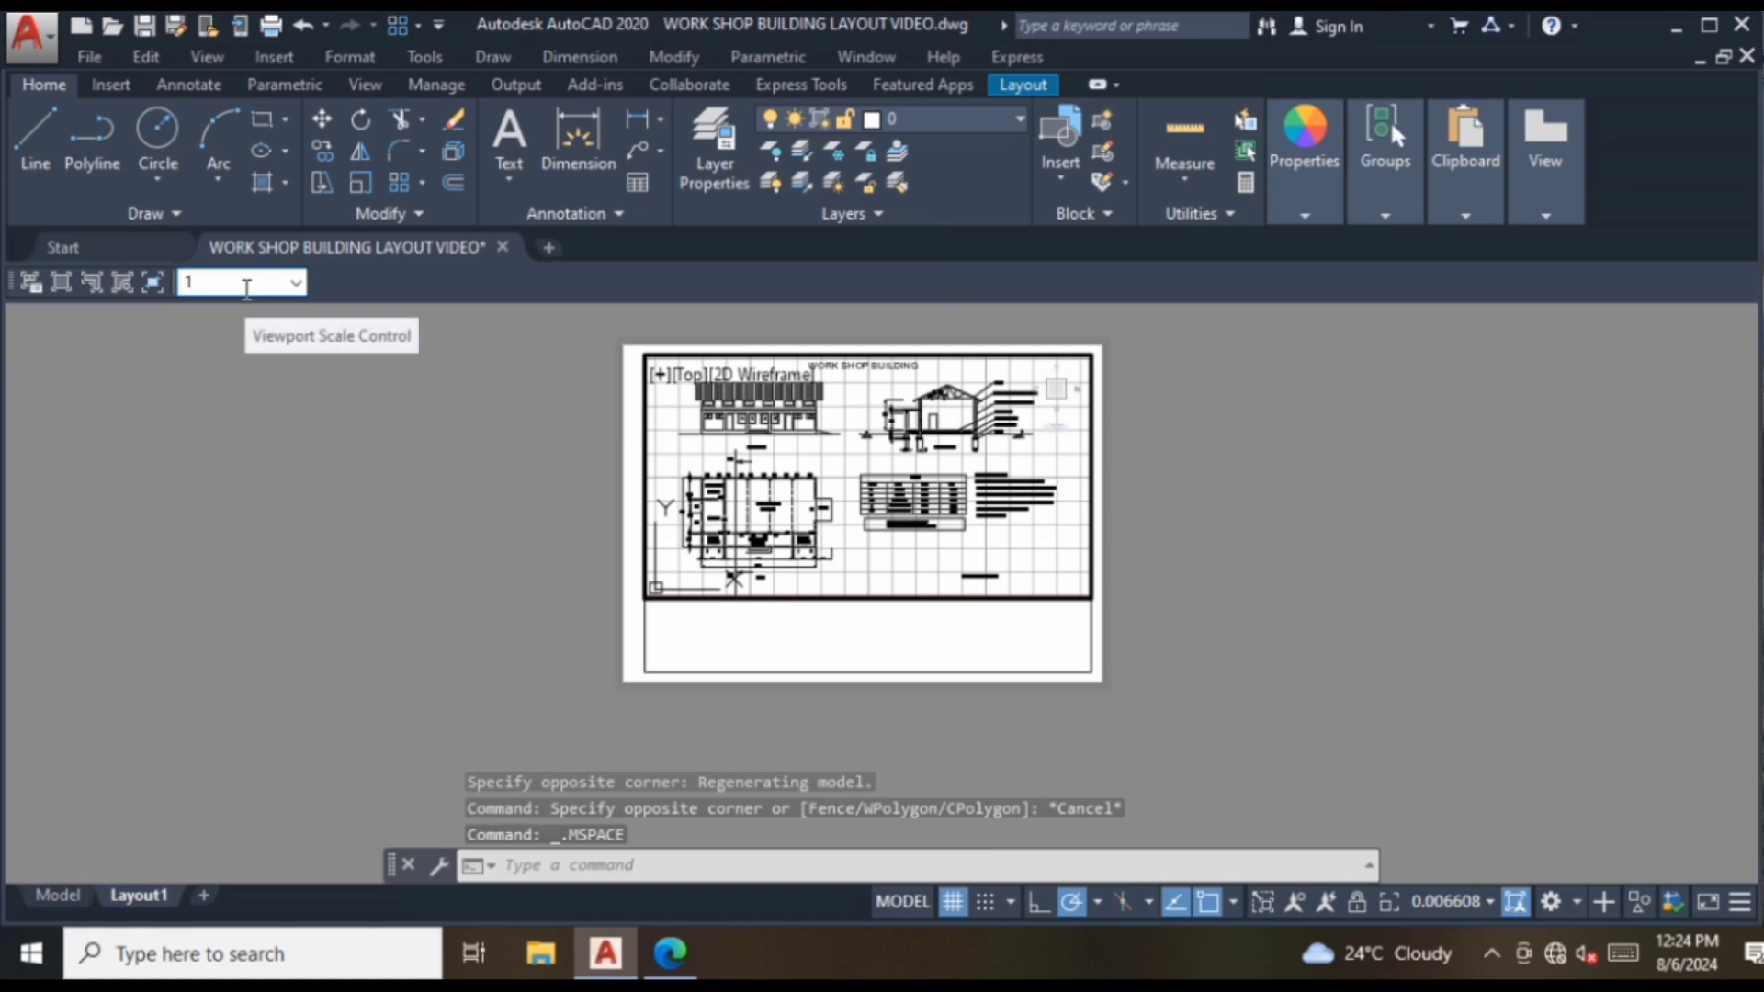
{"action": "type", "text": ":150"}
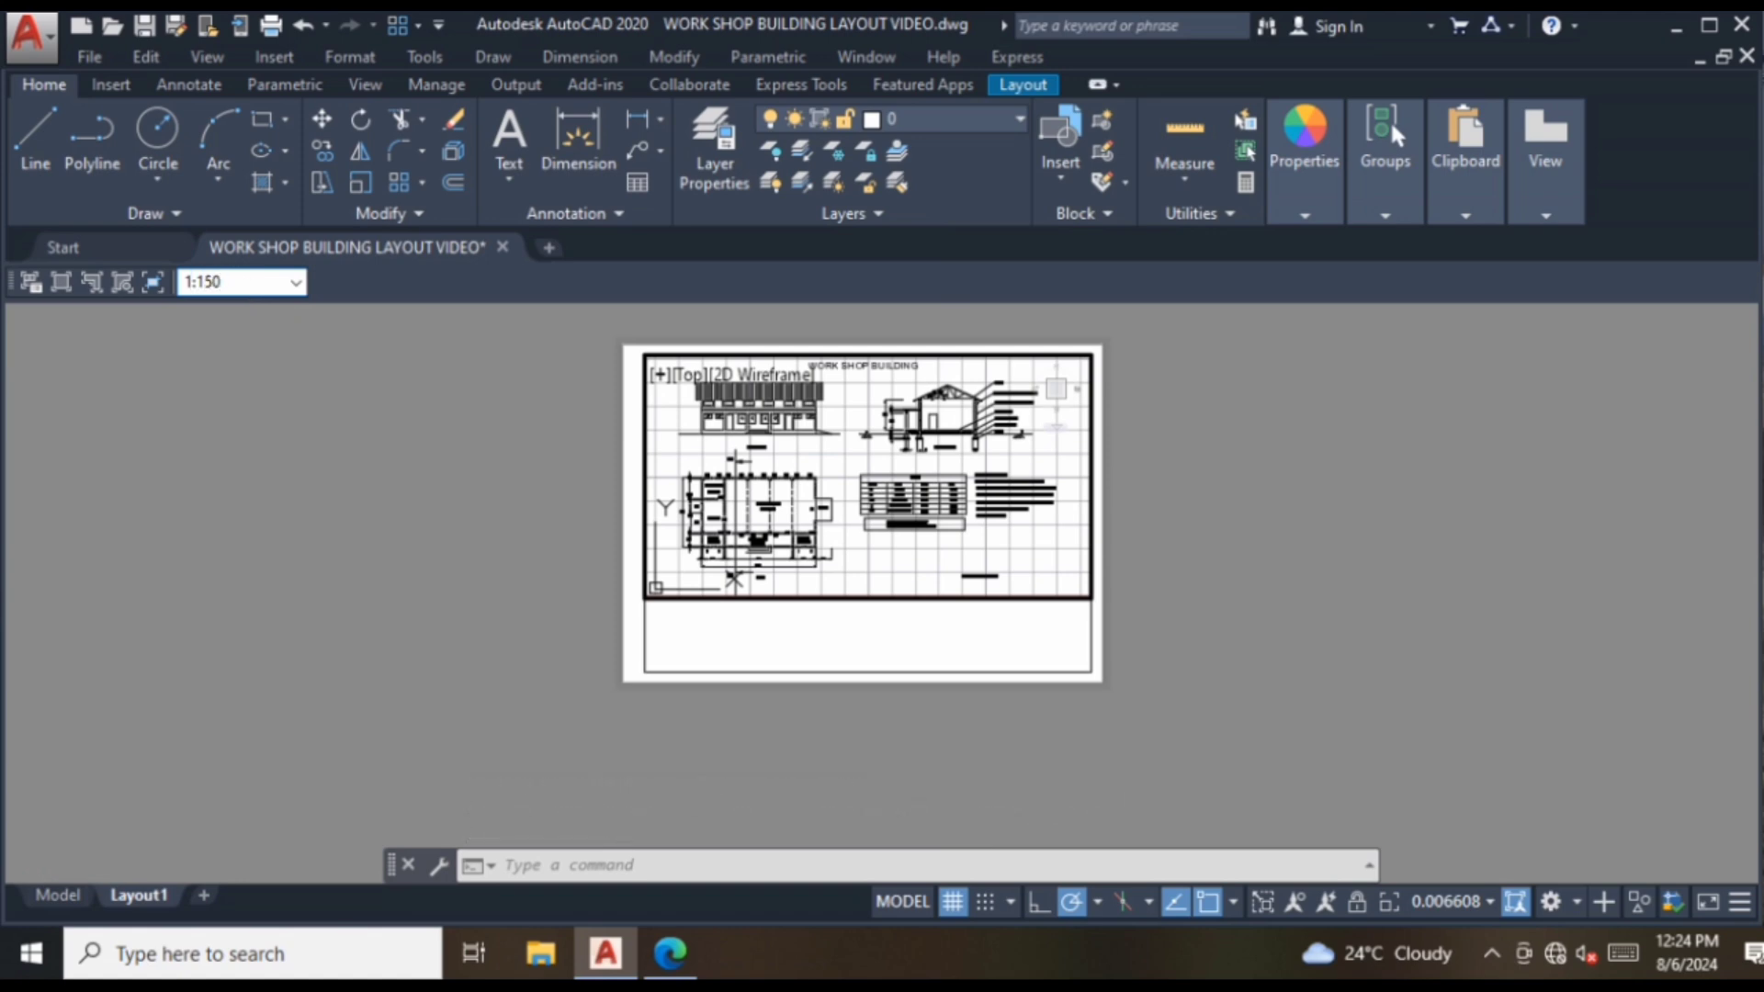
{"action": "key", "text": "Return"}
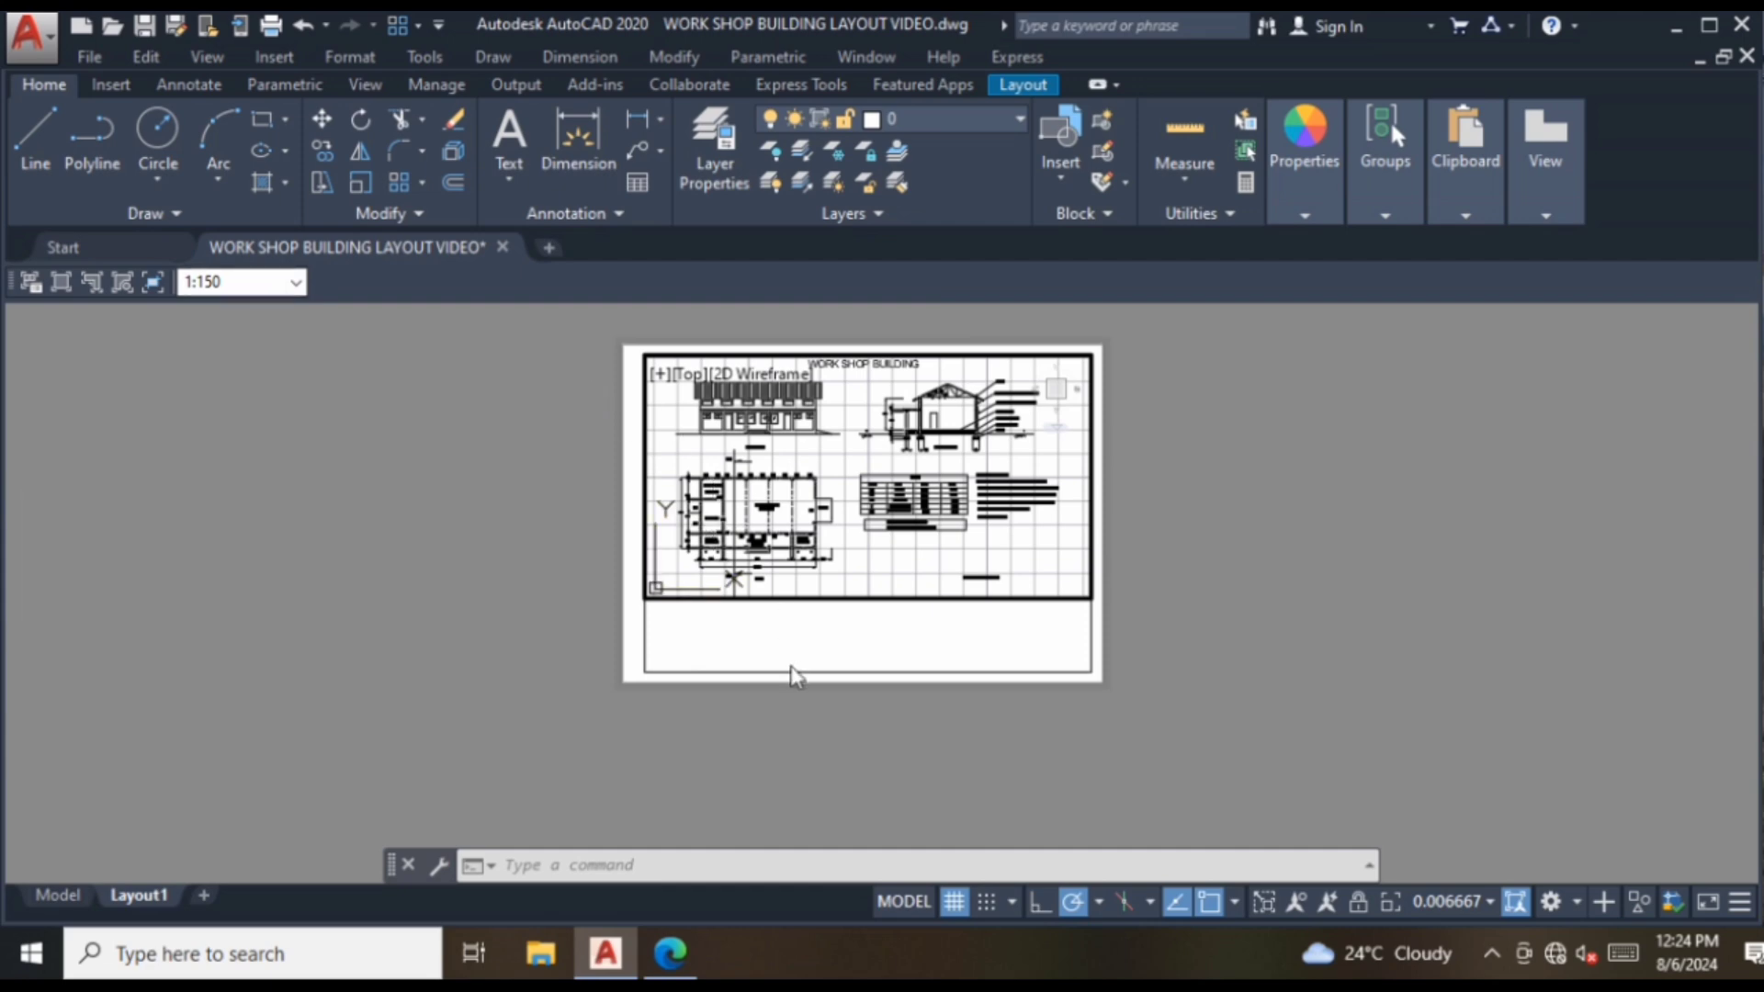
{"action": "left_click", "coordinate": [787, 675]}
{"action": "middle_click_drag", "start_coordinate": [776, 768], "coordinate": [579, 662]}
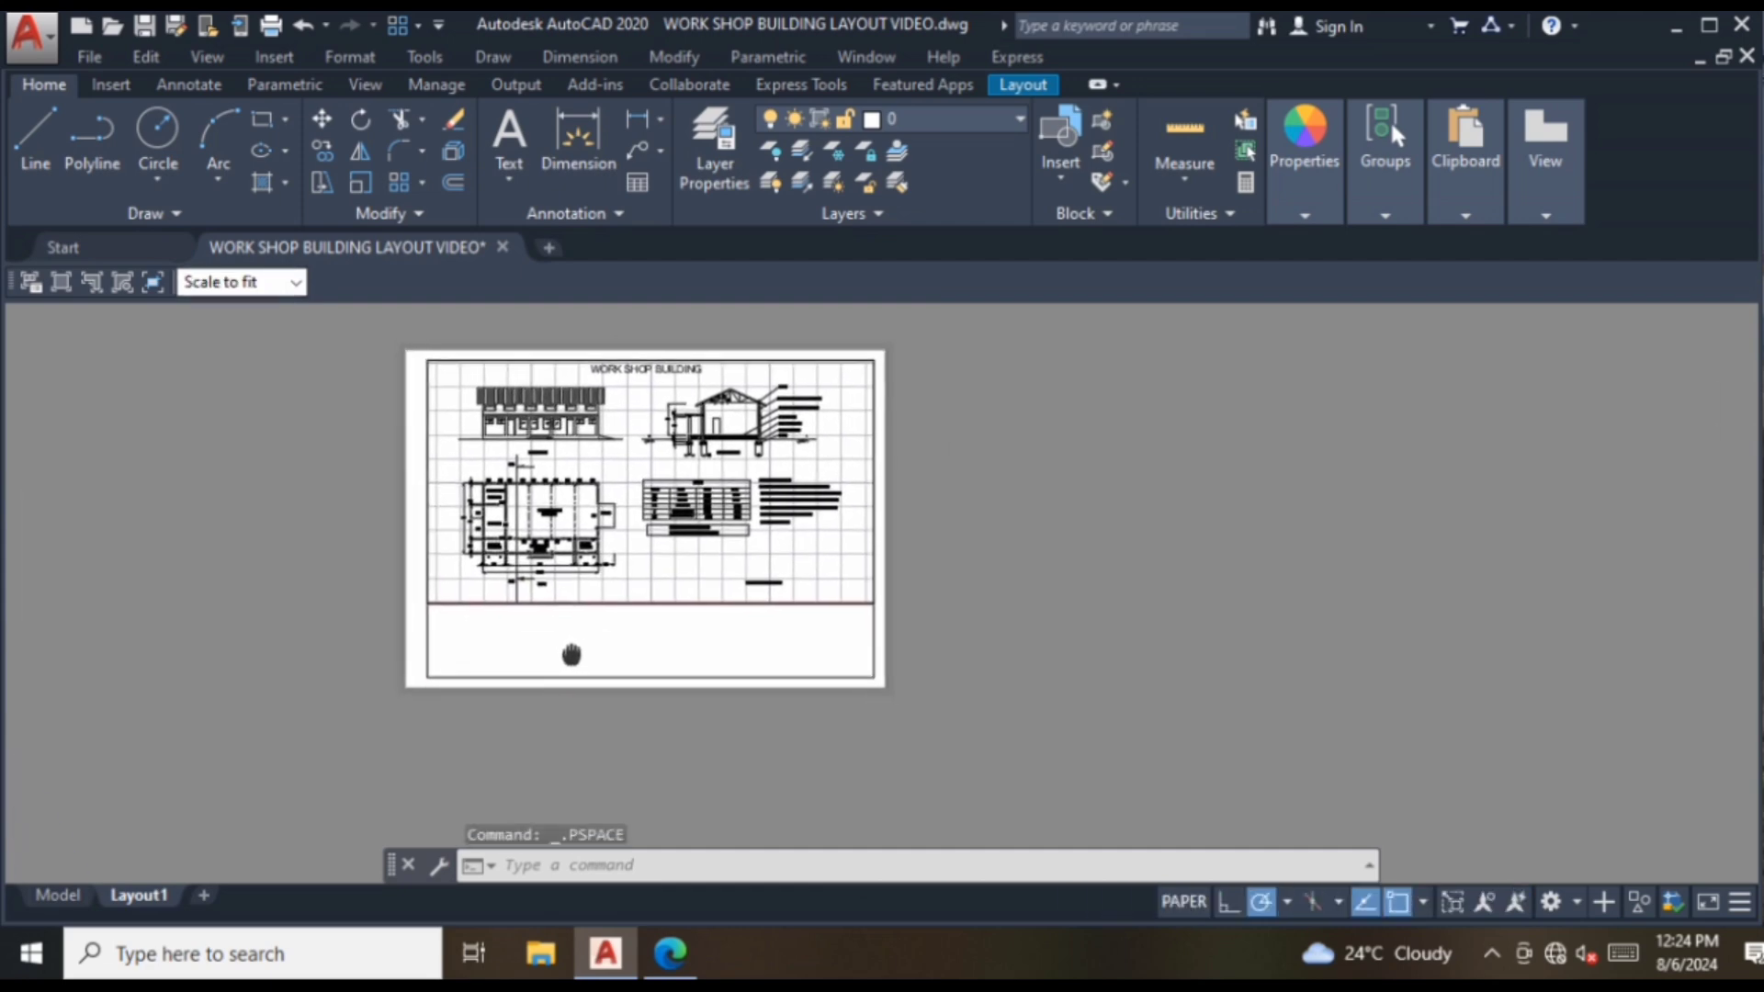
{"action": "double_click", "coordinate": [666, 584]}
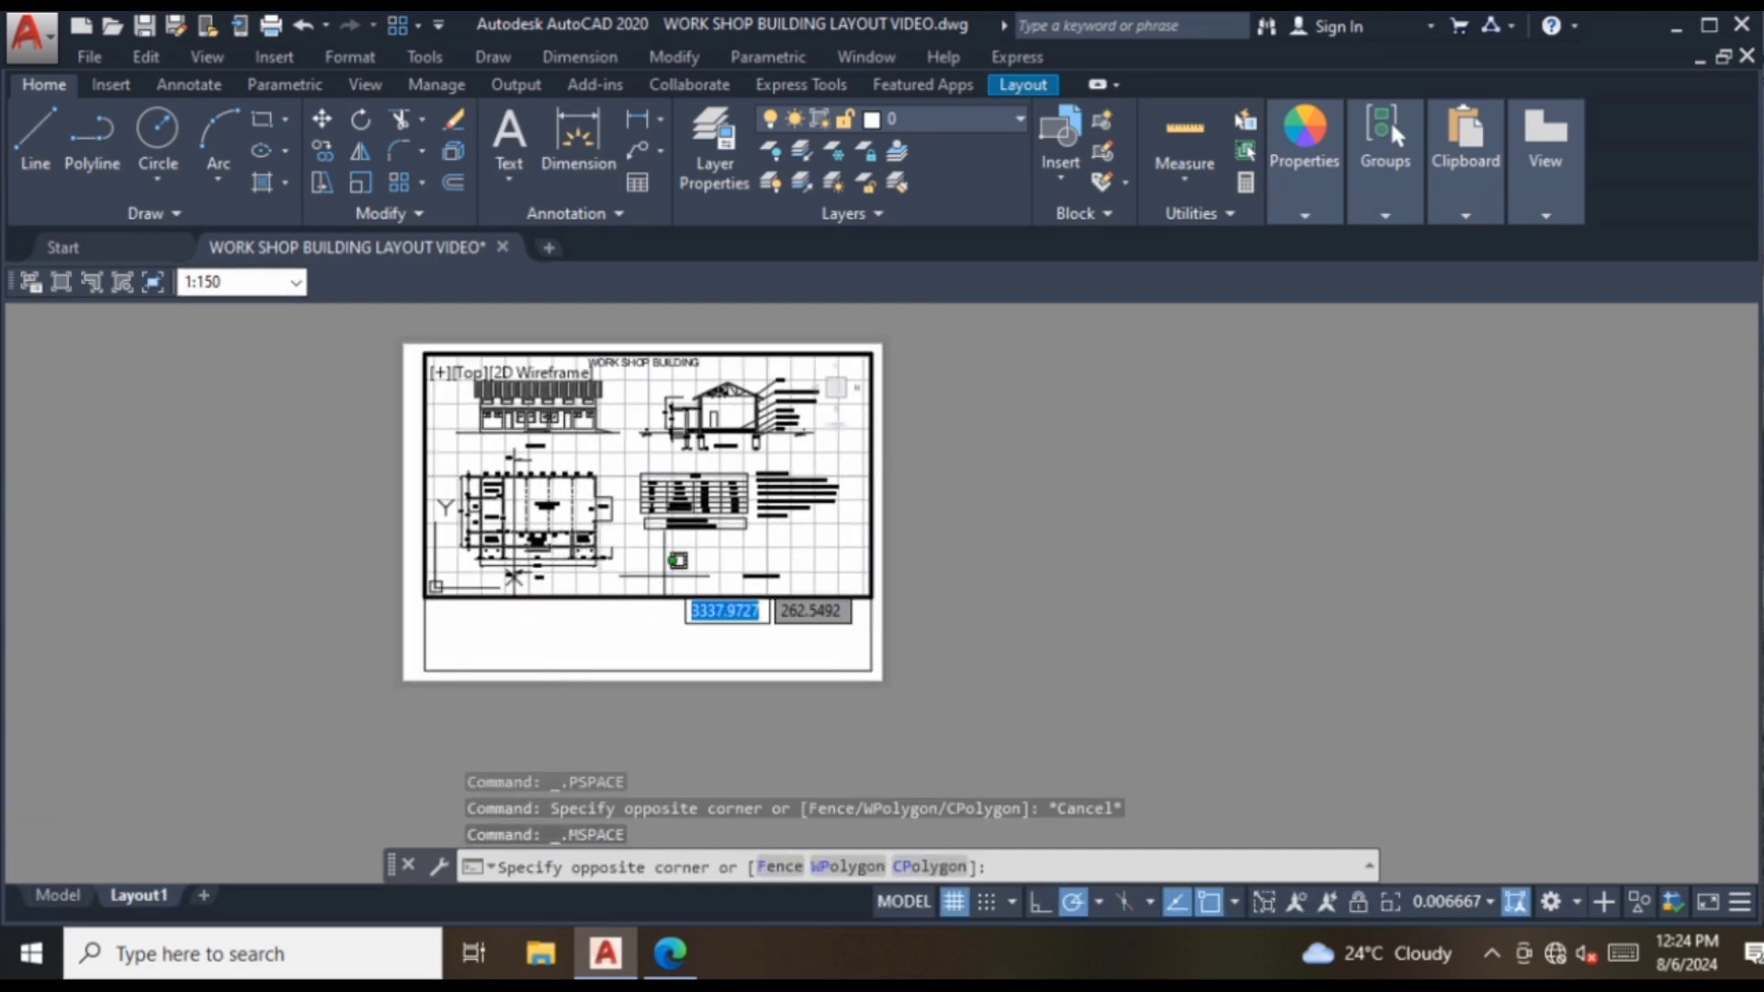
{"action": "left_click", "coordinate": [691, 656]}
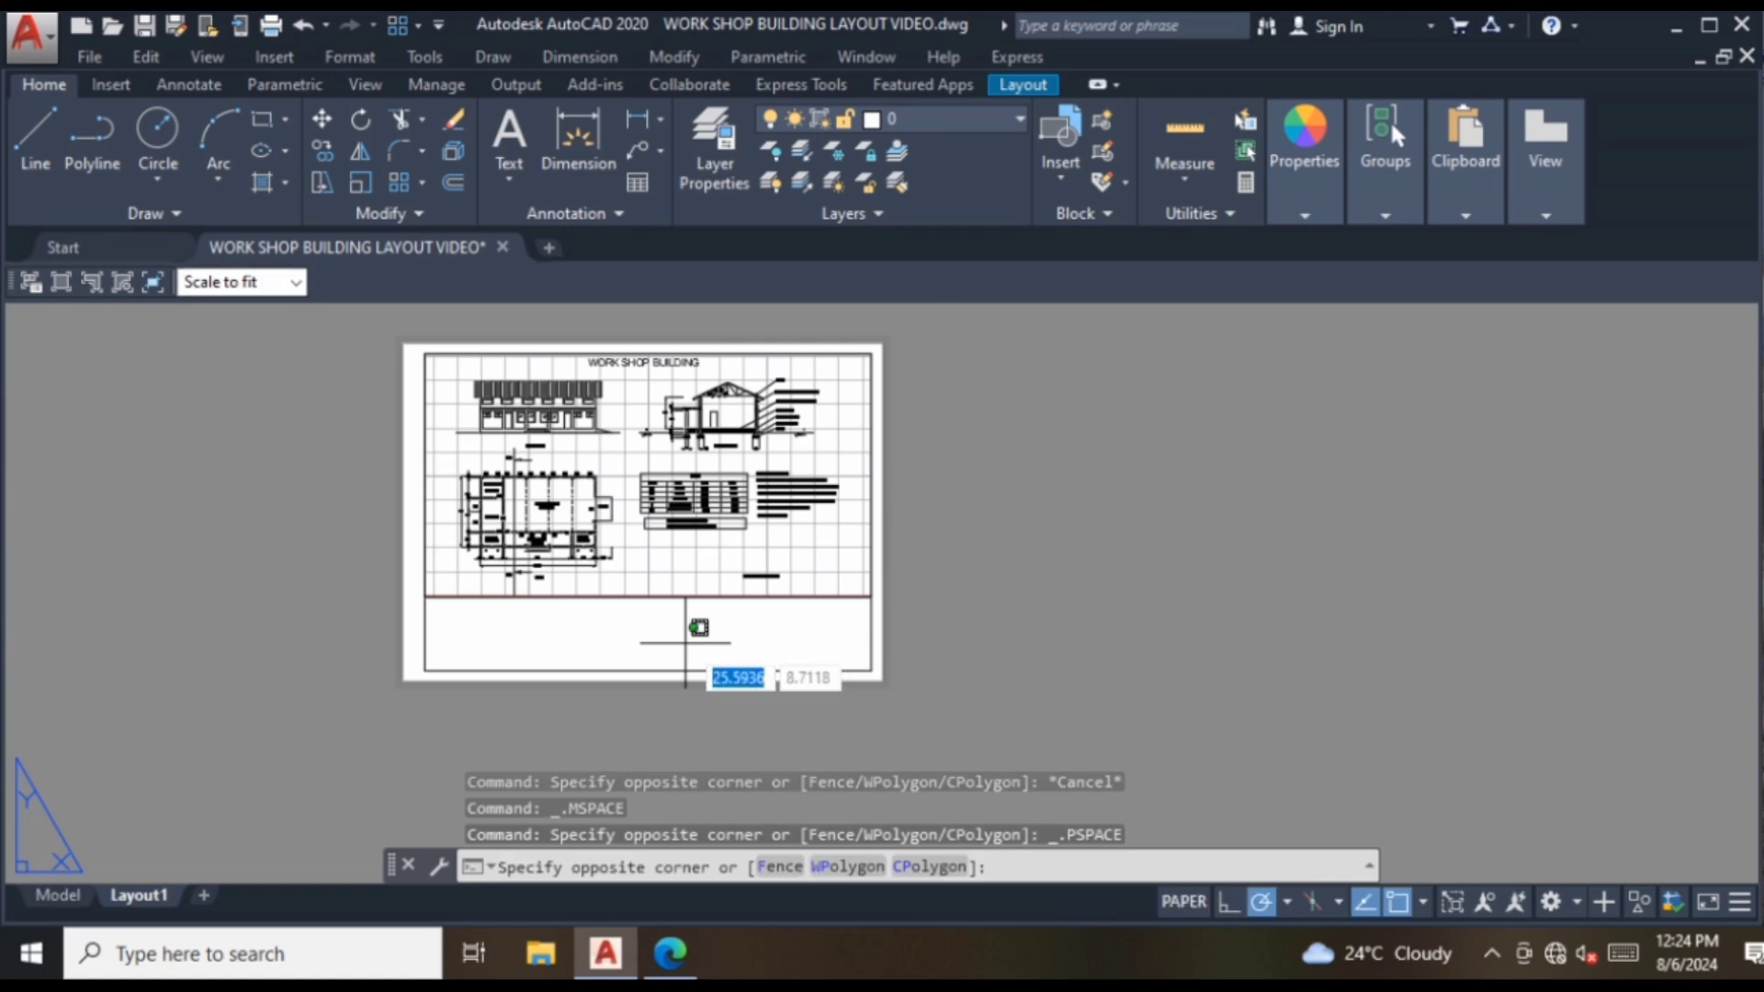
{"action": "left_click", "coordinate": [752, 634]}
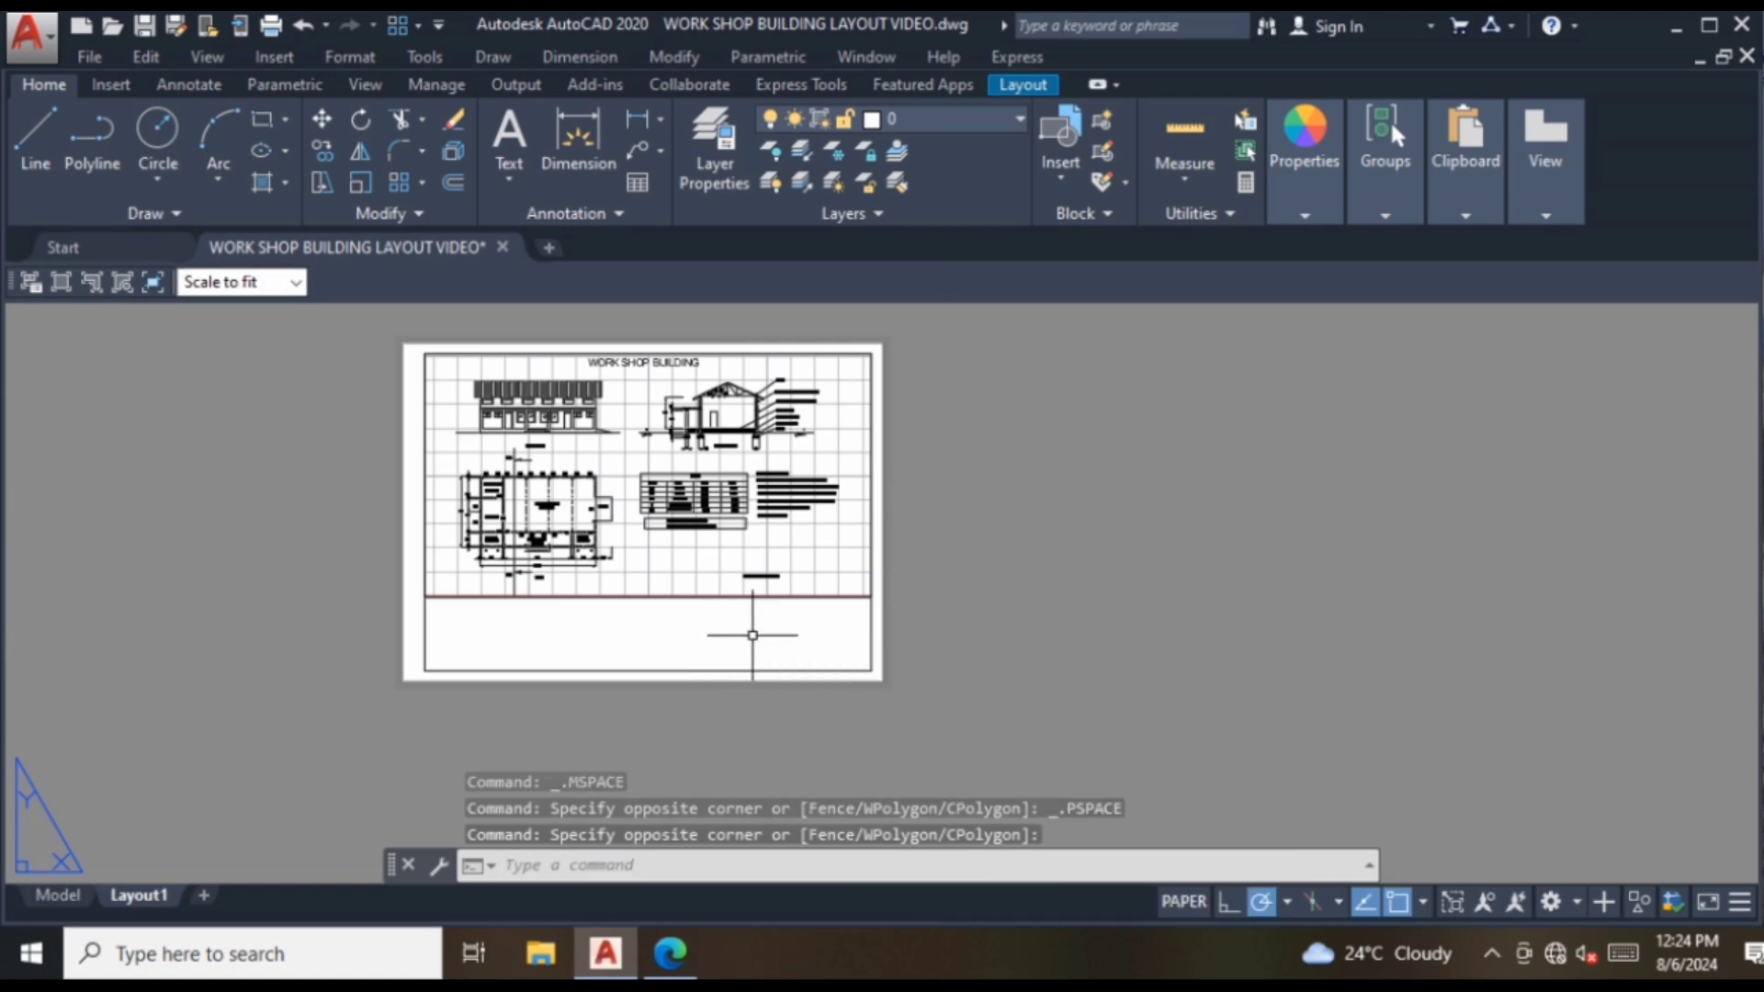
- Insert the TITLE CM title block onto the sheet
{"action": "left_click", "coordinate": [1063, 165]}
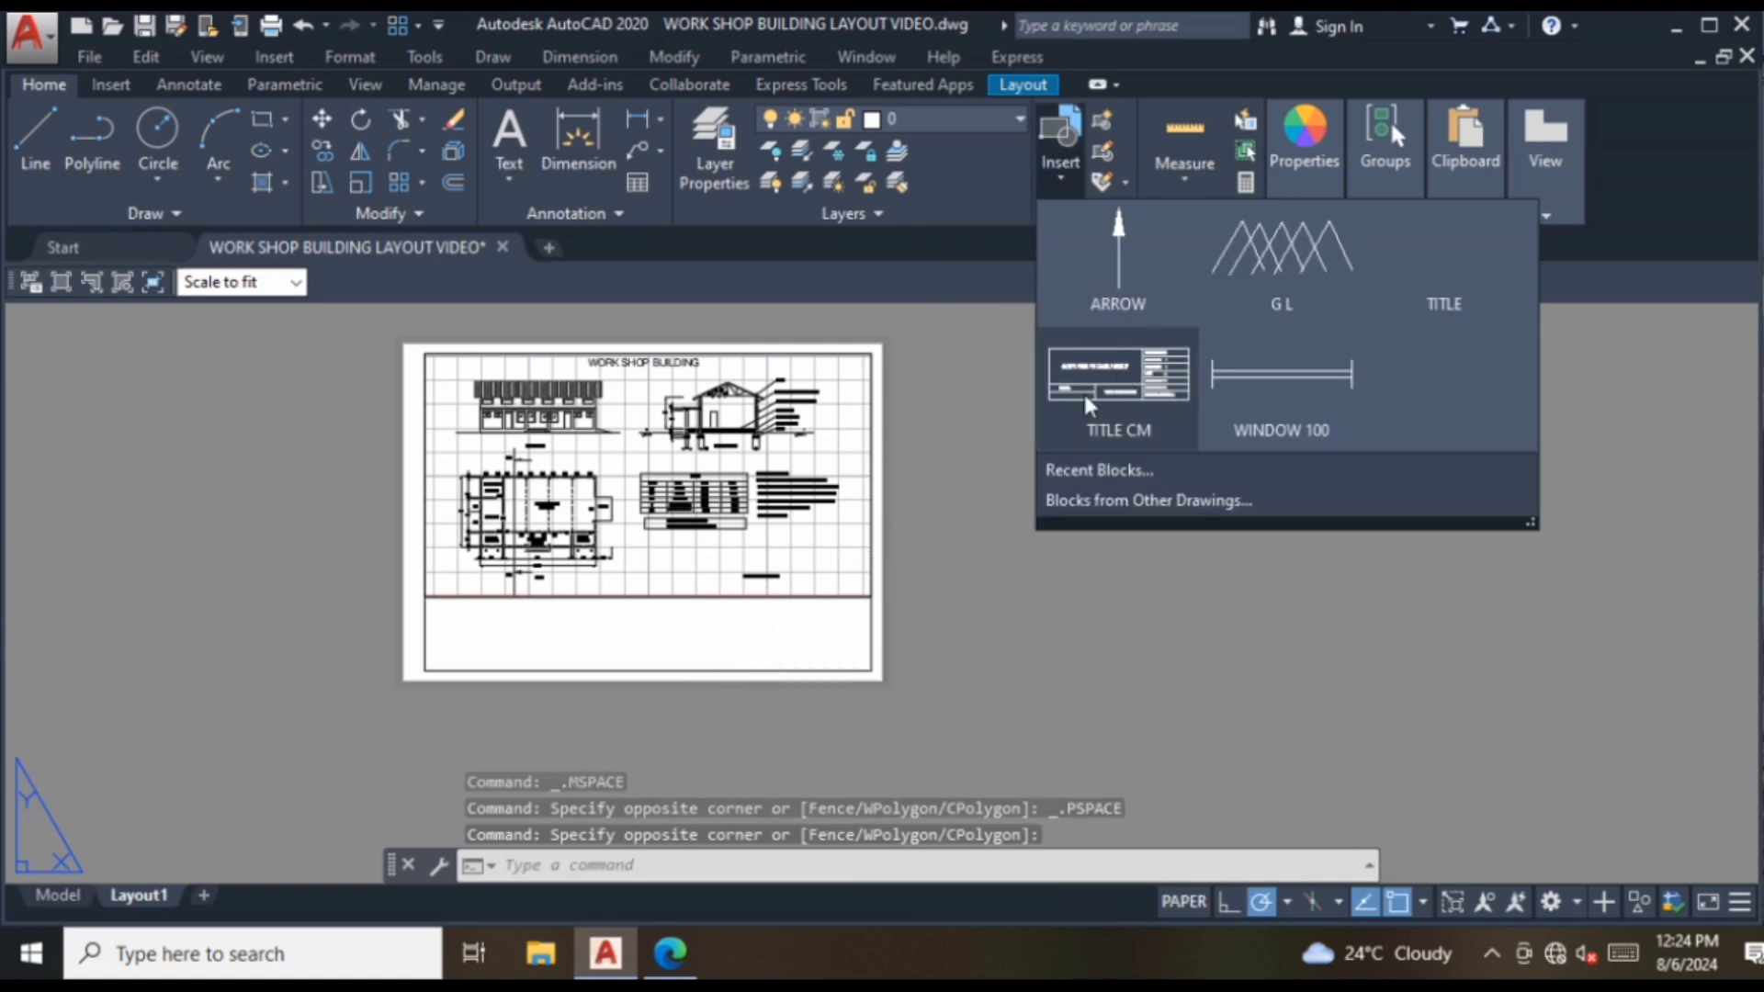
{"action": "left_click", "coordinate": [1100, 372]}
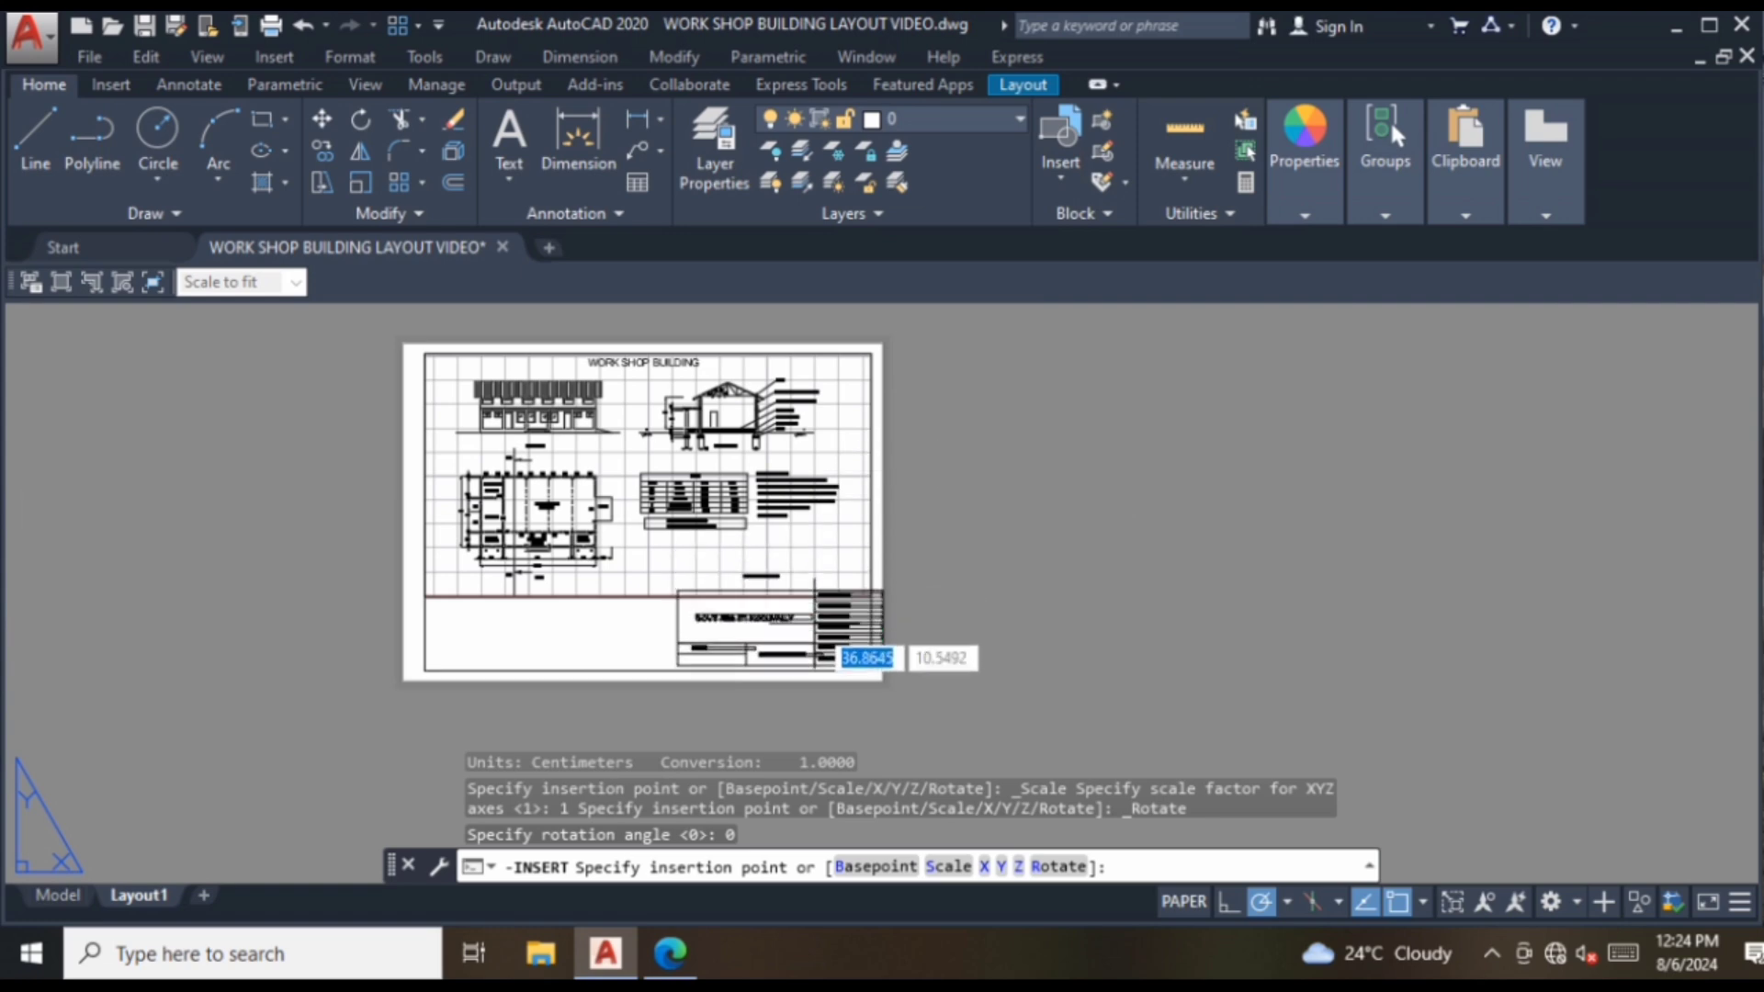
{"action": "left_click", "coordinate": [763, 634]}
{"action": "scroll", "coordinate": [855, 717], "scroll_direction": "up", "scroll_amount": 4}
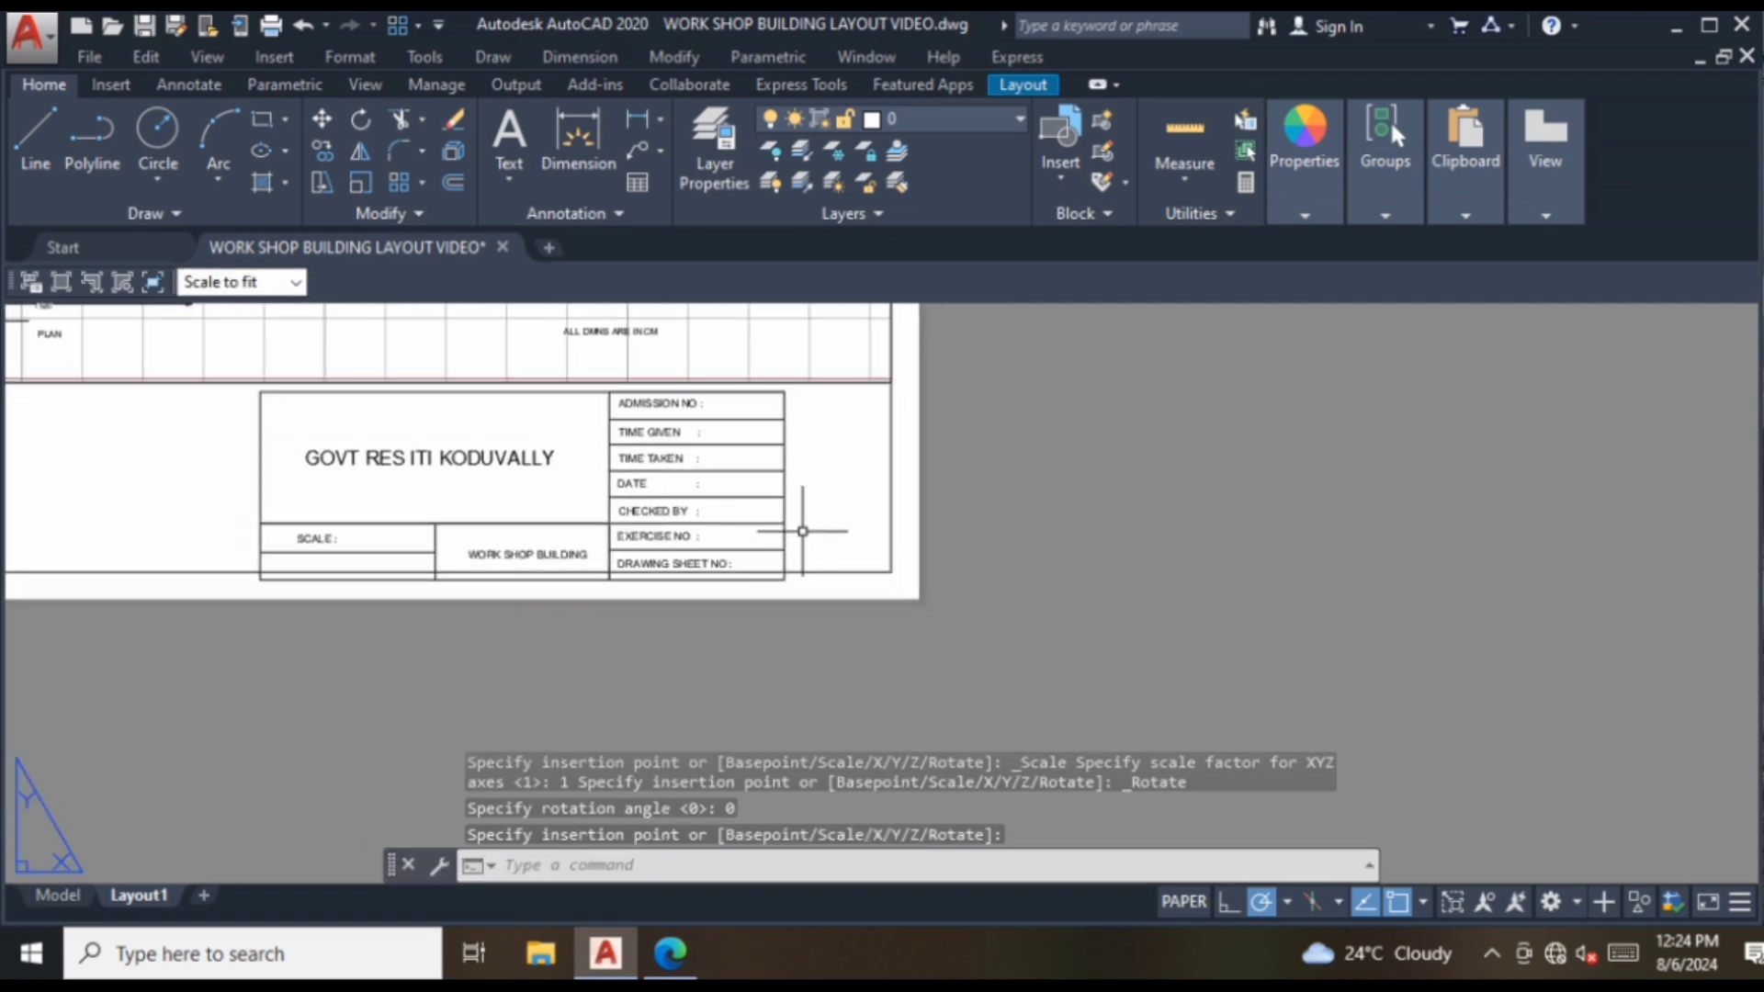
- Move the title block so its lower-right corner snaps to the border's lower-right corner
{"action": "left_click", "coordinate": [786, 531]}
{"action": "right_click", "coordinate": [788, 529]}
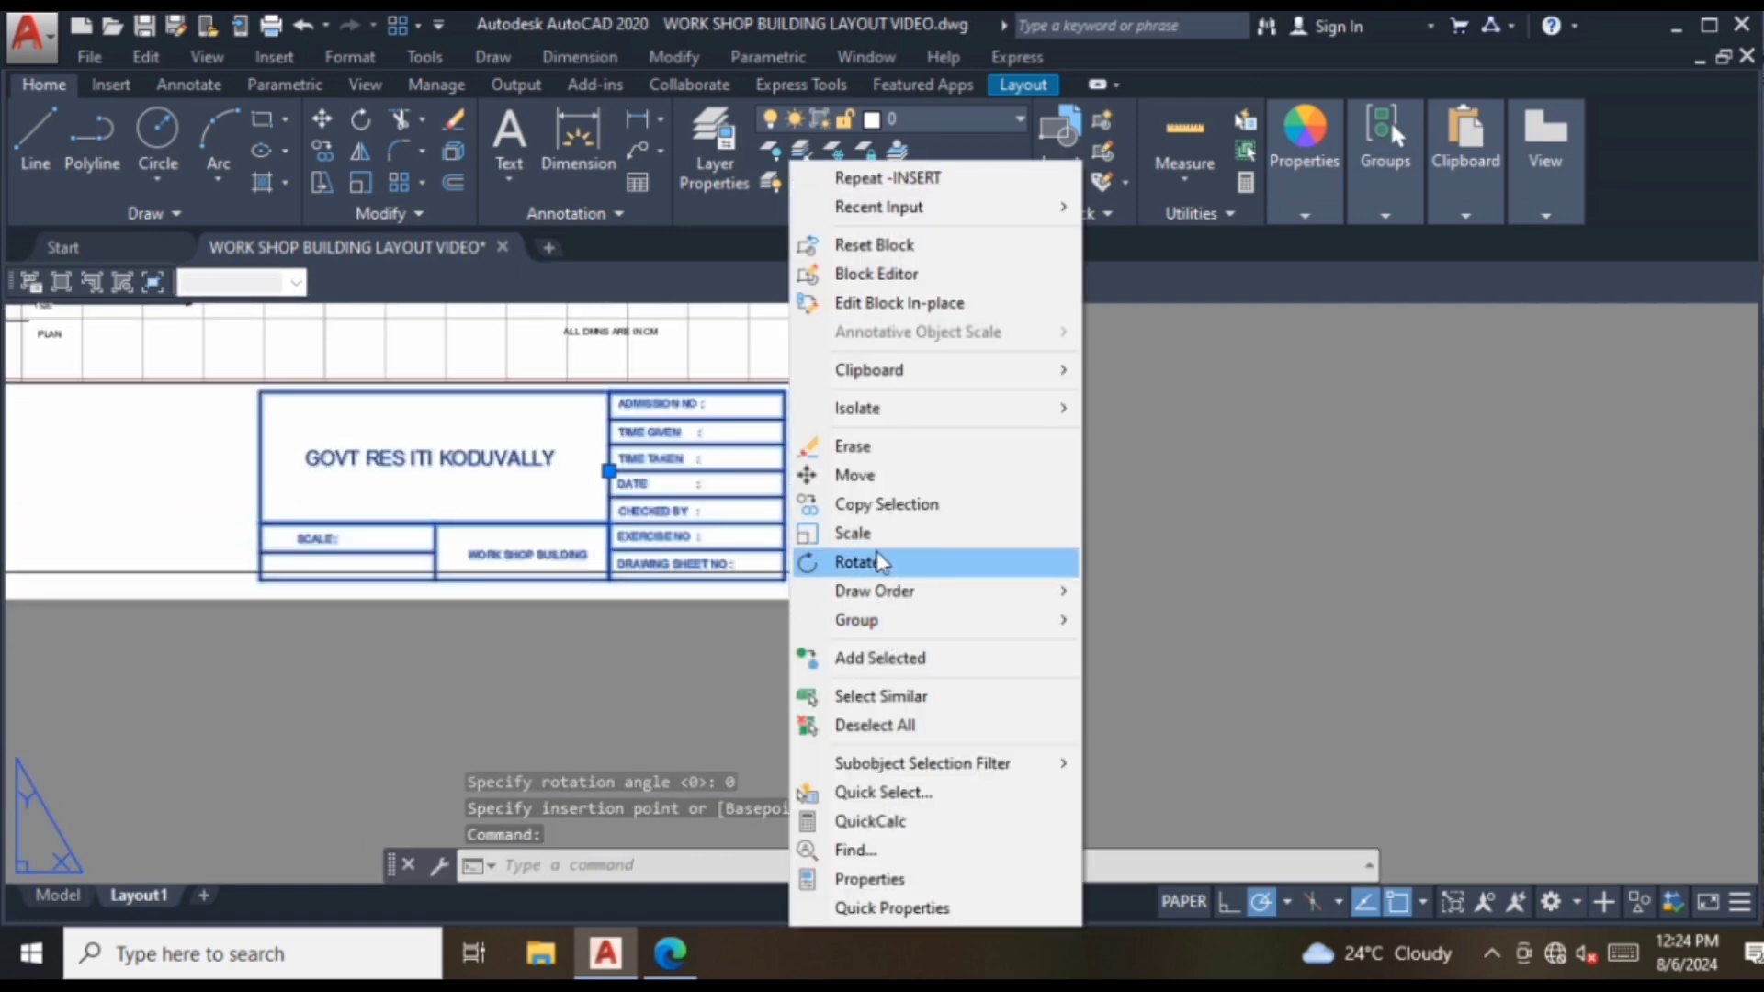
{"action": "left_click", "coordinate": [852, 475]}
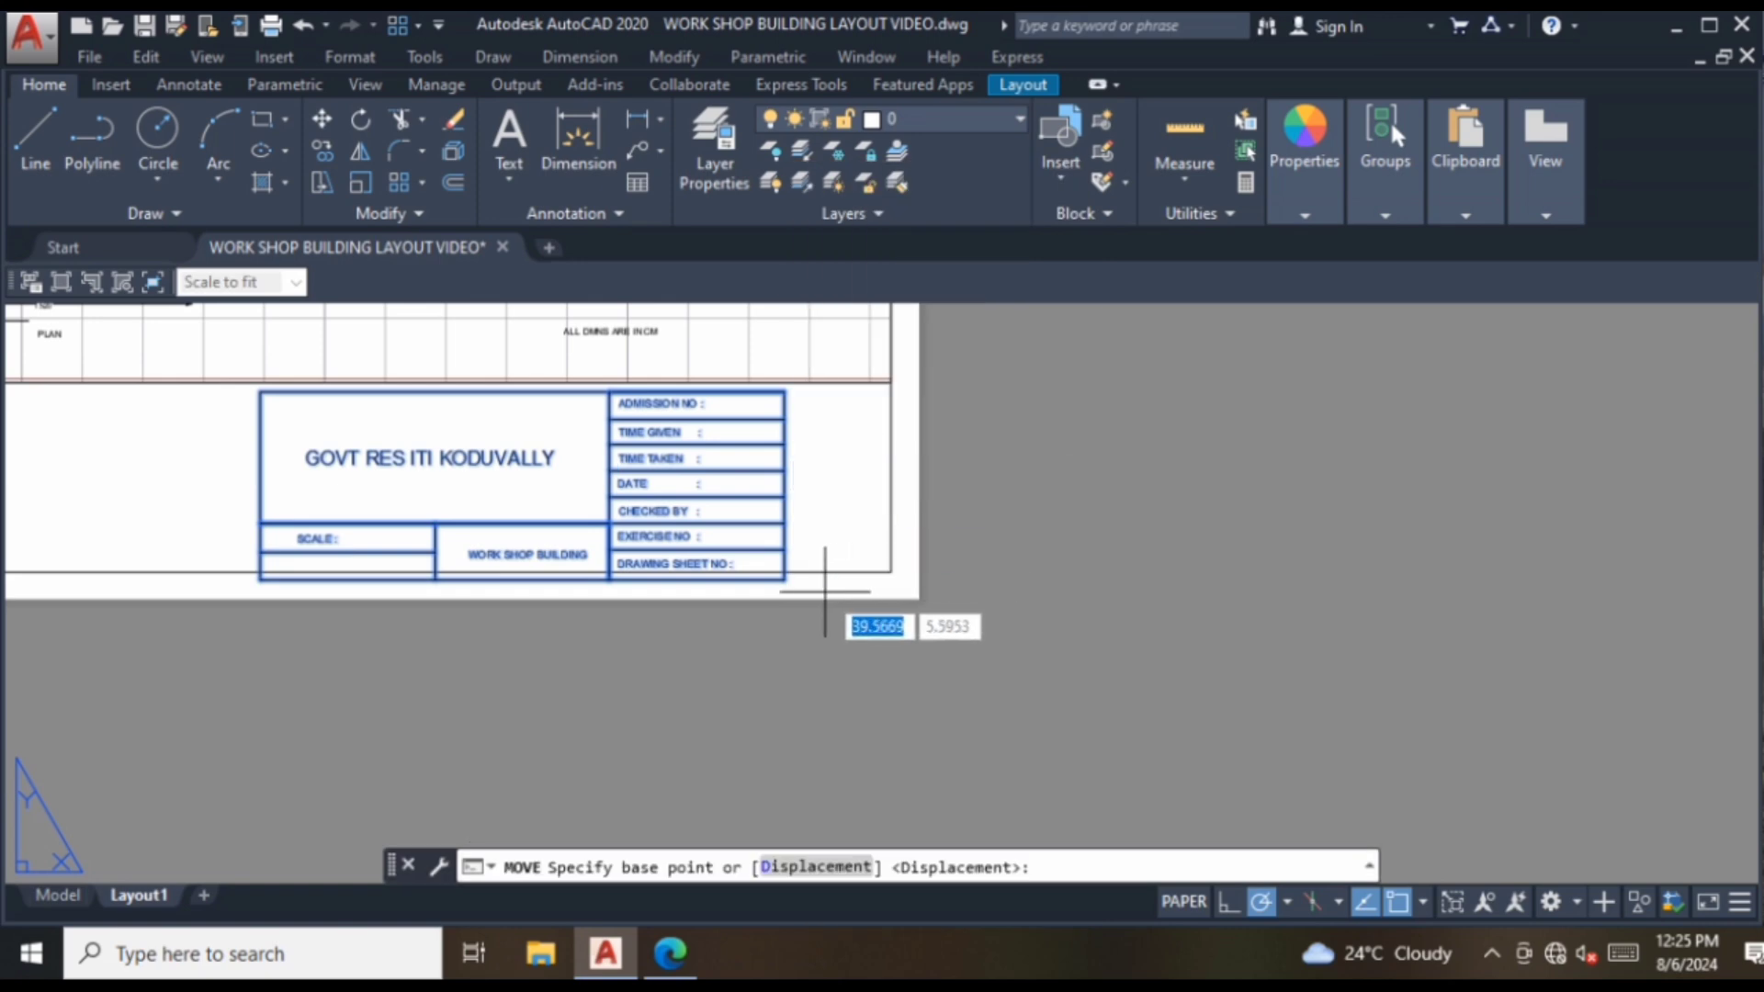
{"action": "left_click", "coordinate": [784, 580]}
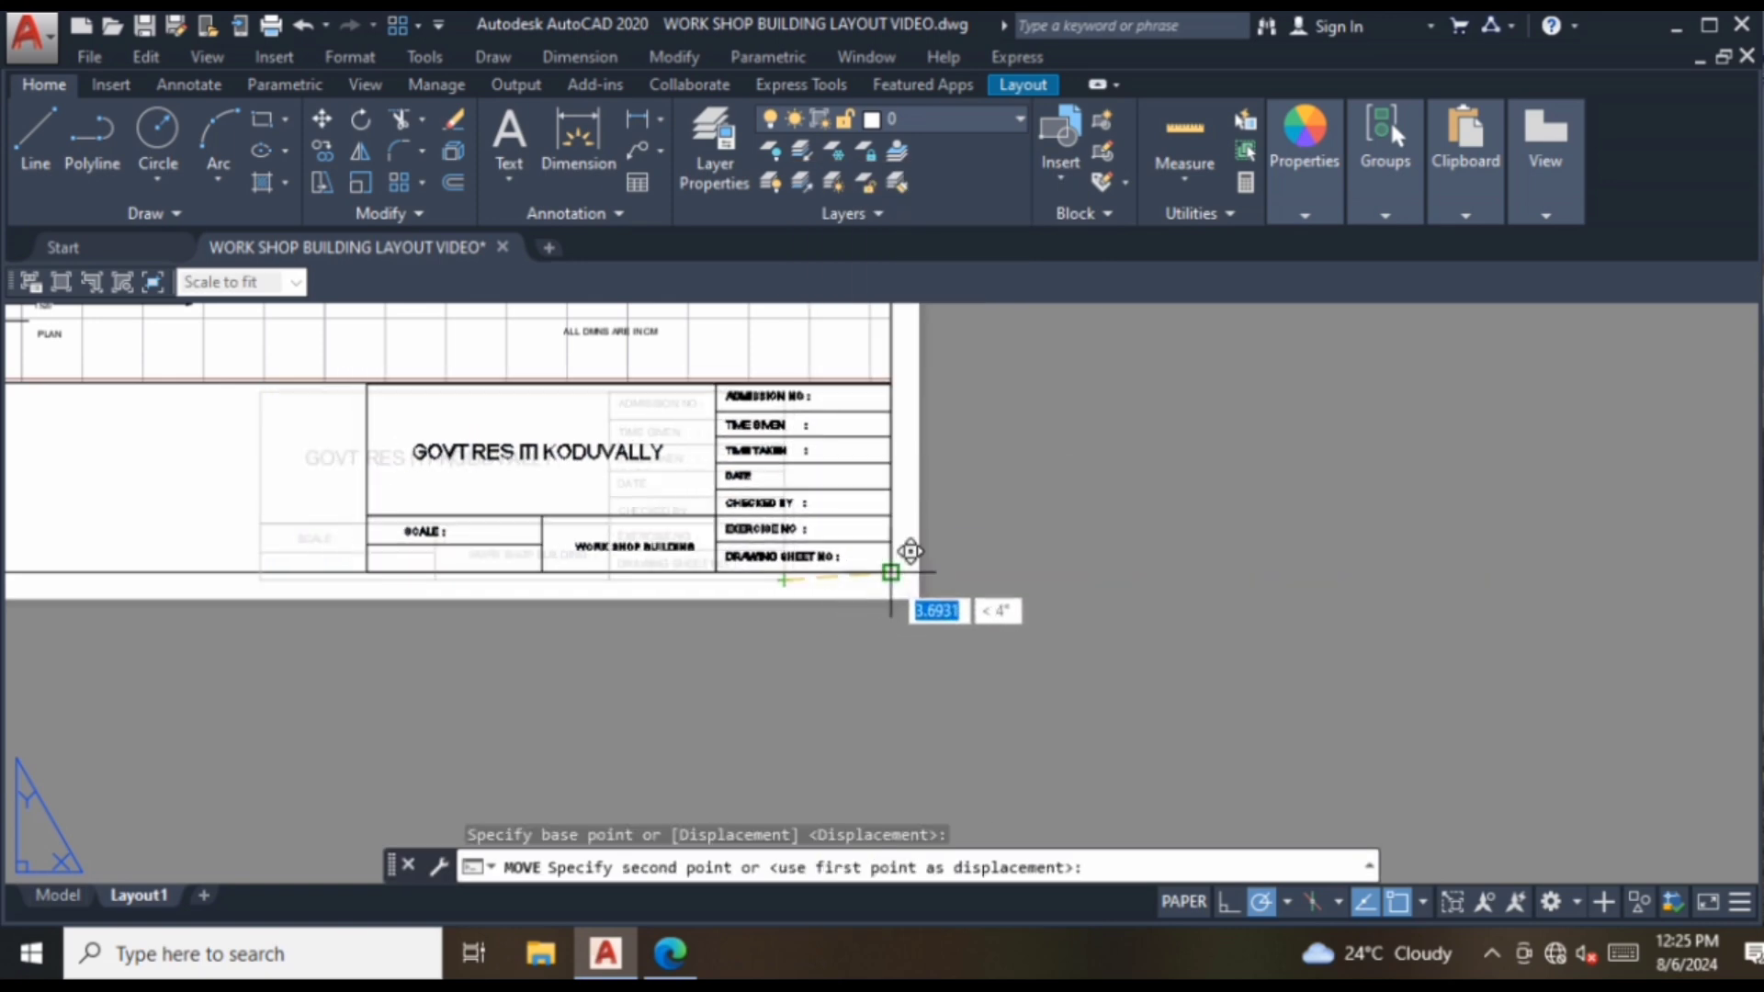
{"action": "left_click", "coordinate": [892, 583]}
{"action": "middle_click_drag", "start_coordinate": [1007, 564], "coordinate": [1039, 591]}
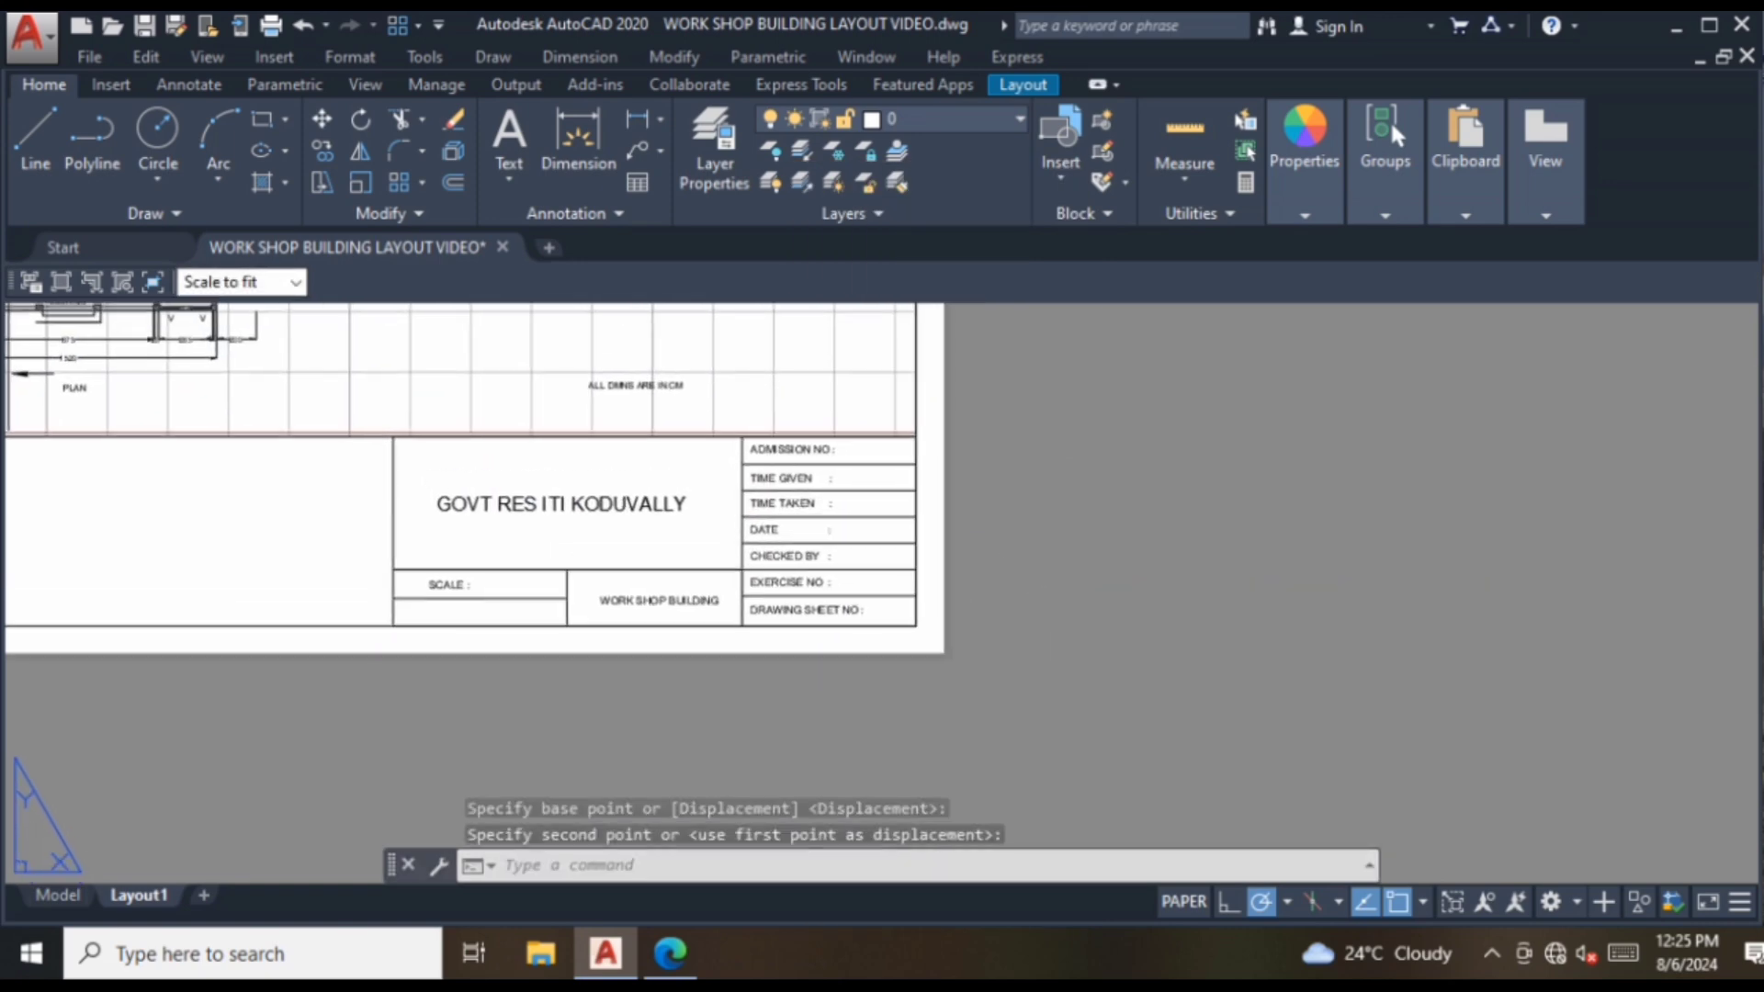
{"action": "scroll", "coordinate": [1041, 643], "scroll_direction": "down", "scroll_amount": 5}
{"action": "scroll", "coordinate": [1000, 416], "scroll_direction": "up", "scroll_amount": 3}
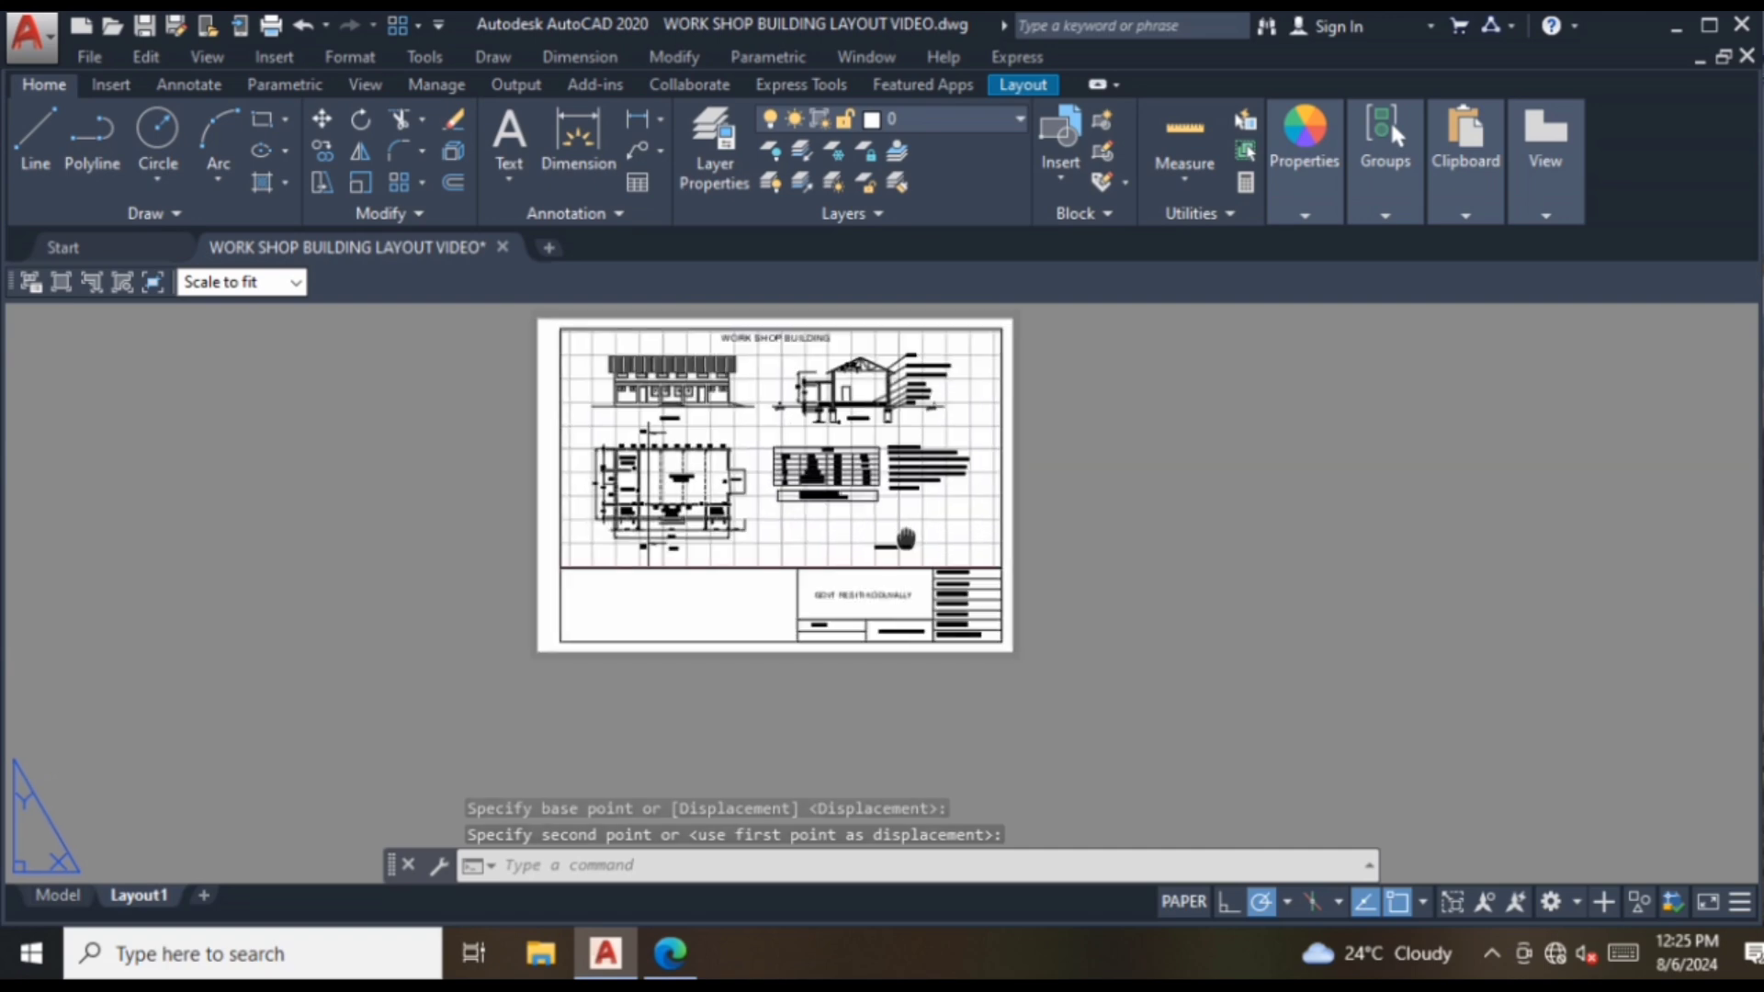
- Preview the plotted Layout1 sheet and check the title block
{"action": "key", "text": "ctrl+p"}
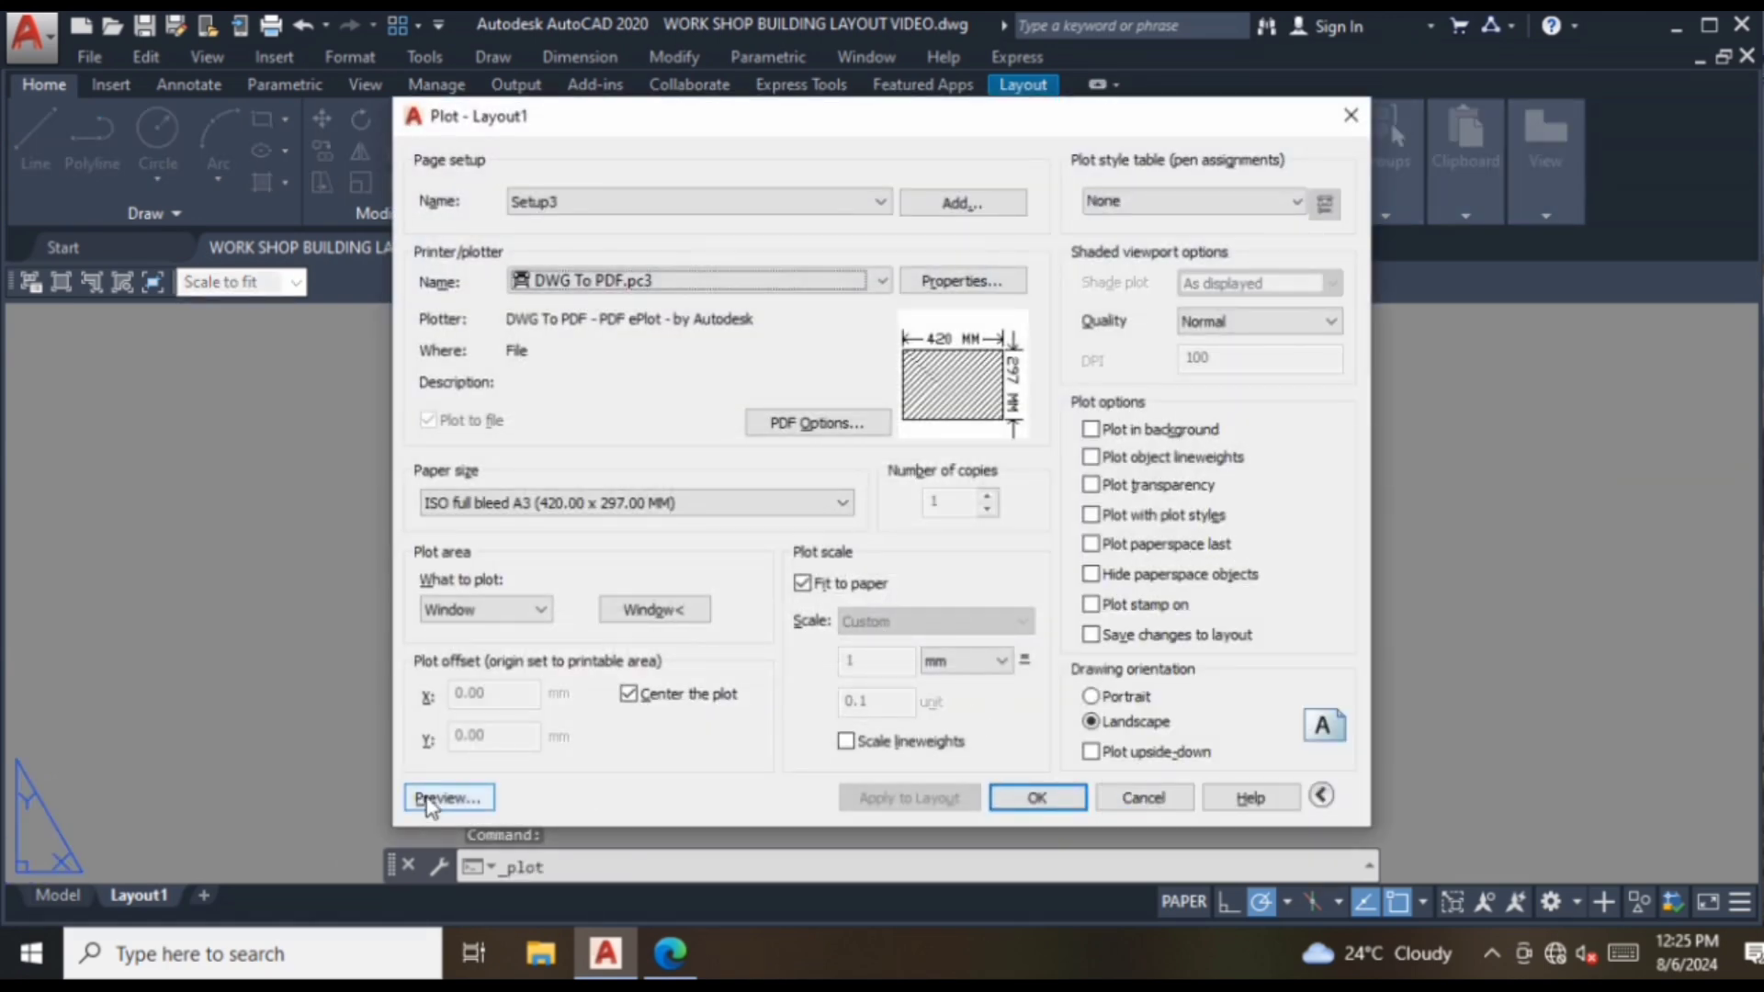
{"action": "left_click", "coordinate": [429, 797]}
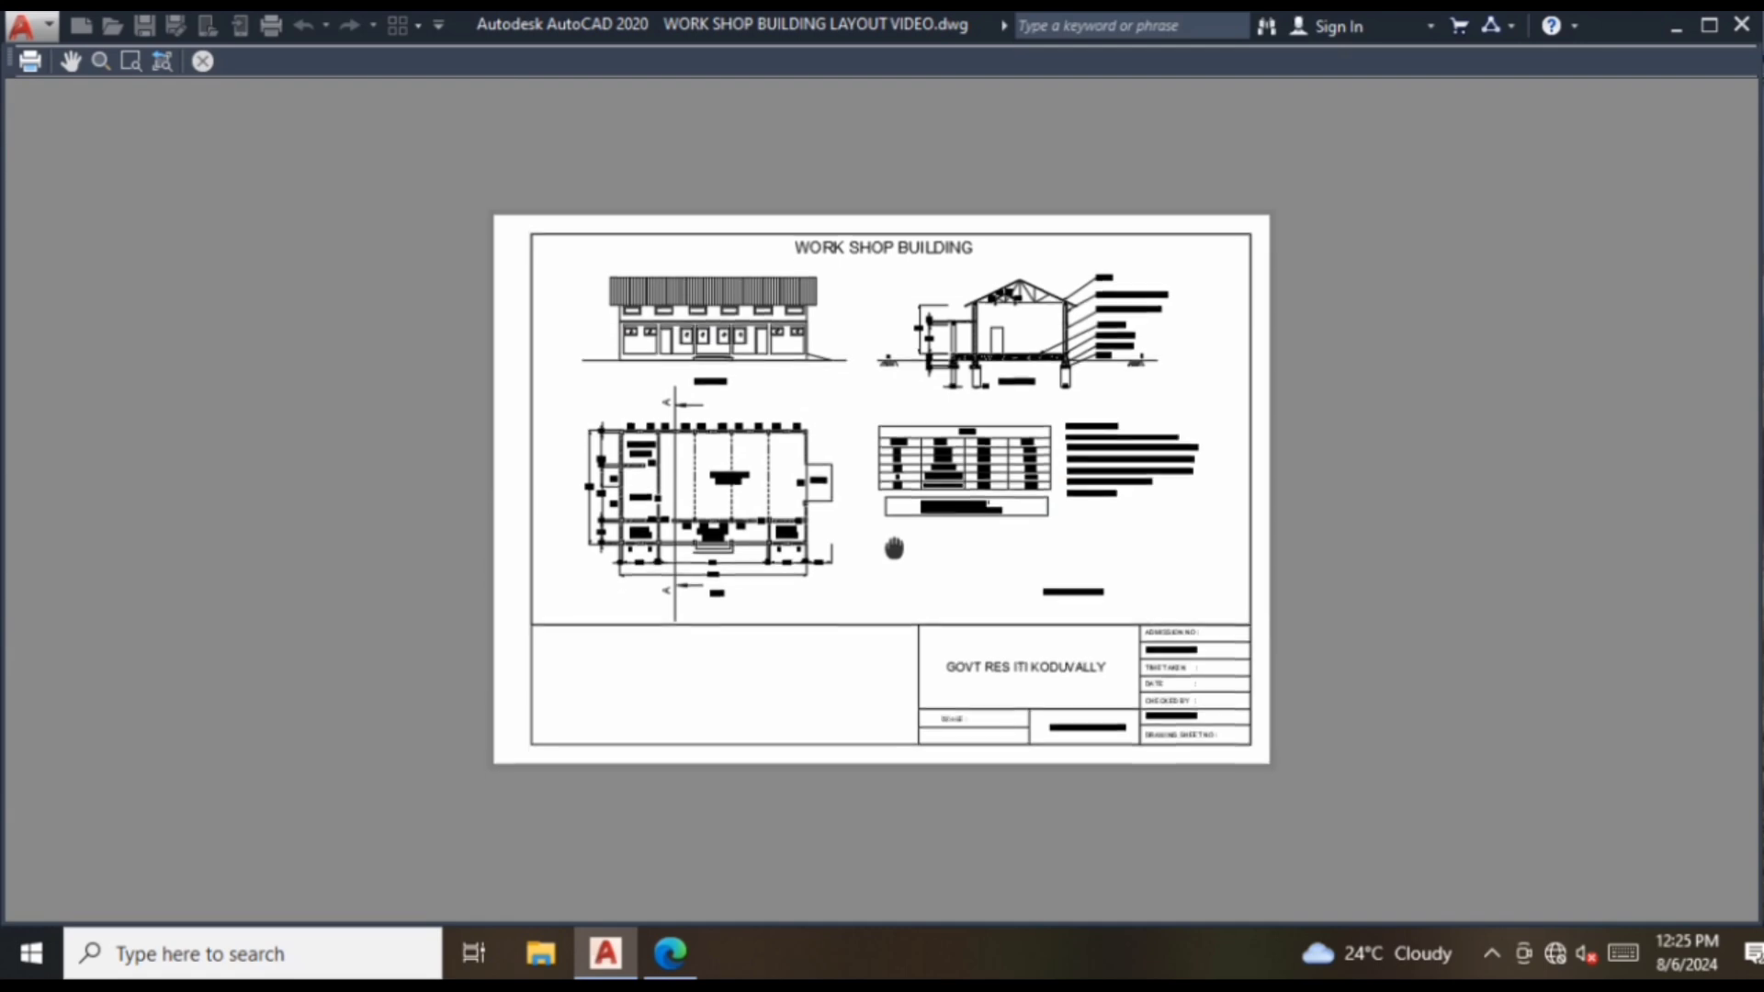
{"action": "scroll", "coordinate": [896, 556], "scroll_direction": "up", "scroll_amount": 2}
{"action": "mouse_move", "coordinate": [901, 550]}
{"action": "left_mouse_down"}
{"action": "mouse_move", "coordinate": [884, 643]}
{"action": "mouse_move", "coordinate": [880, 572]}
{"action": "left_mouse_up"}
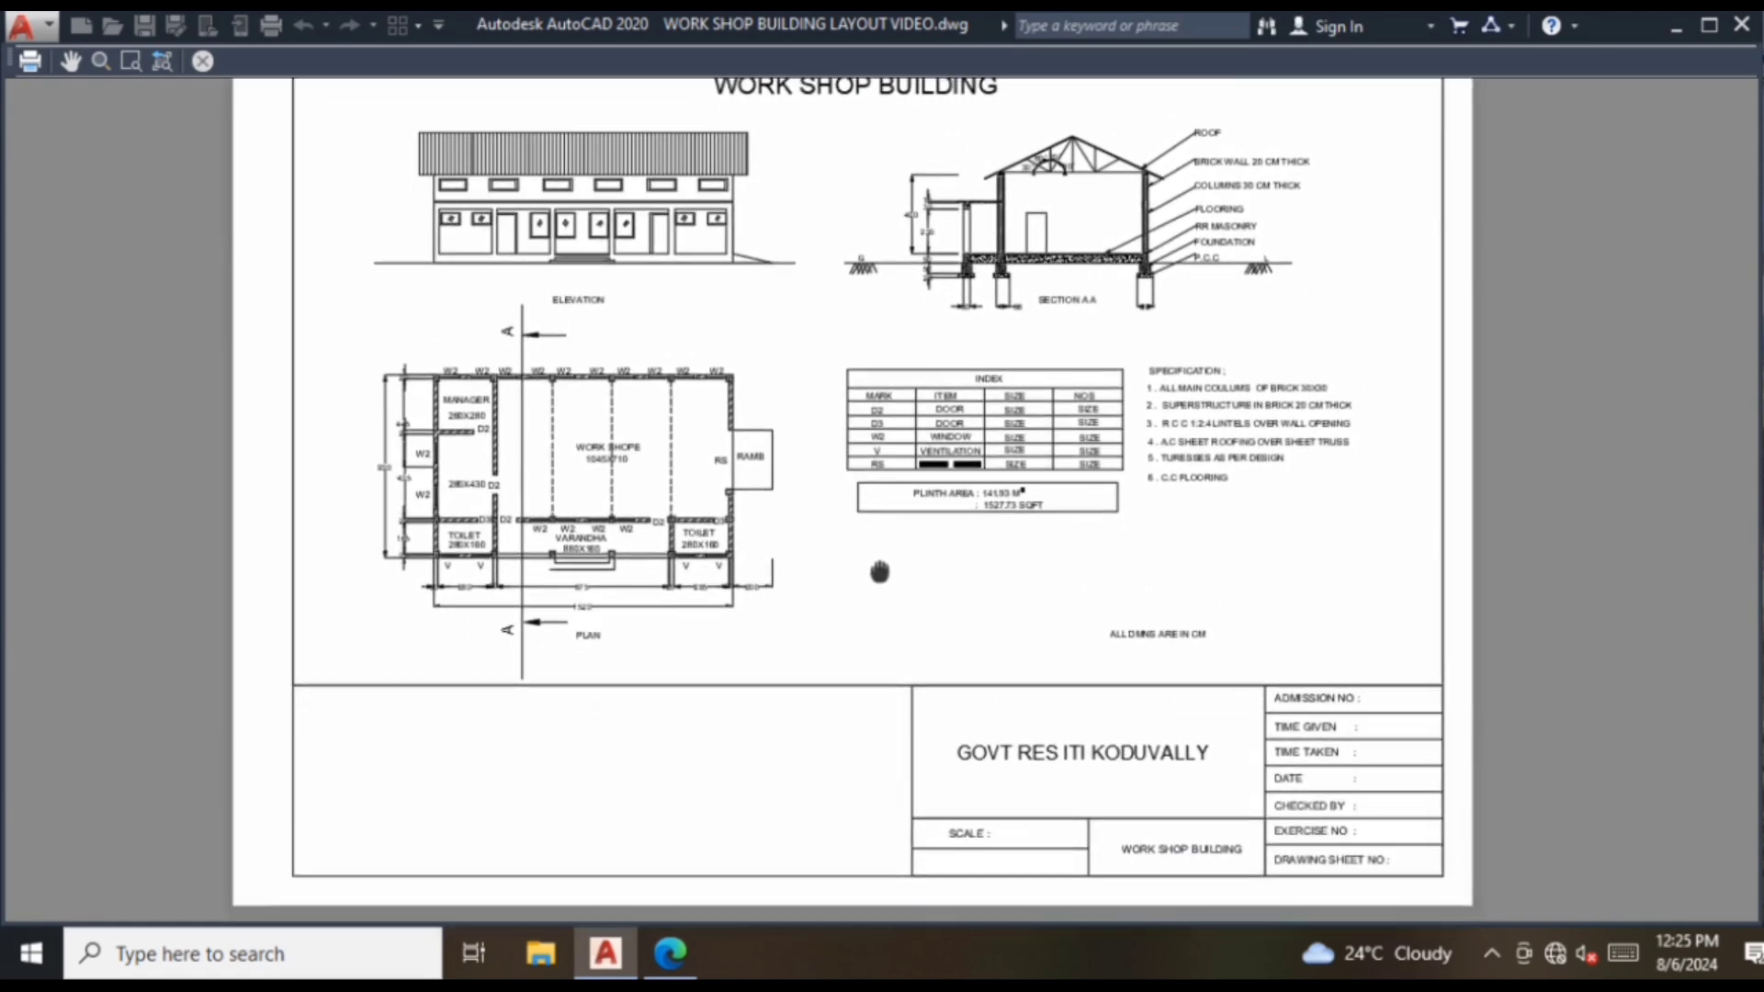
{"action": "left_click", "coordinate": [204, 63]}
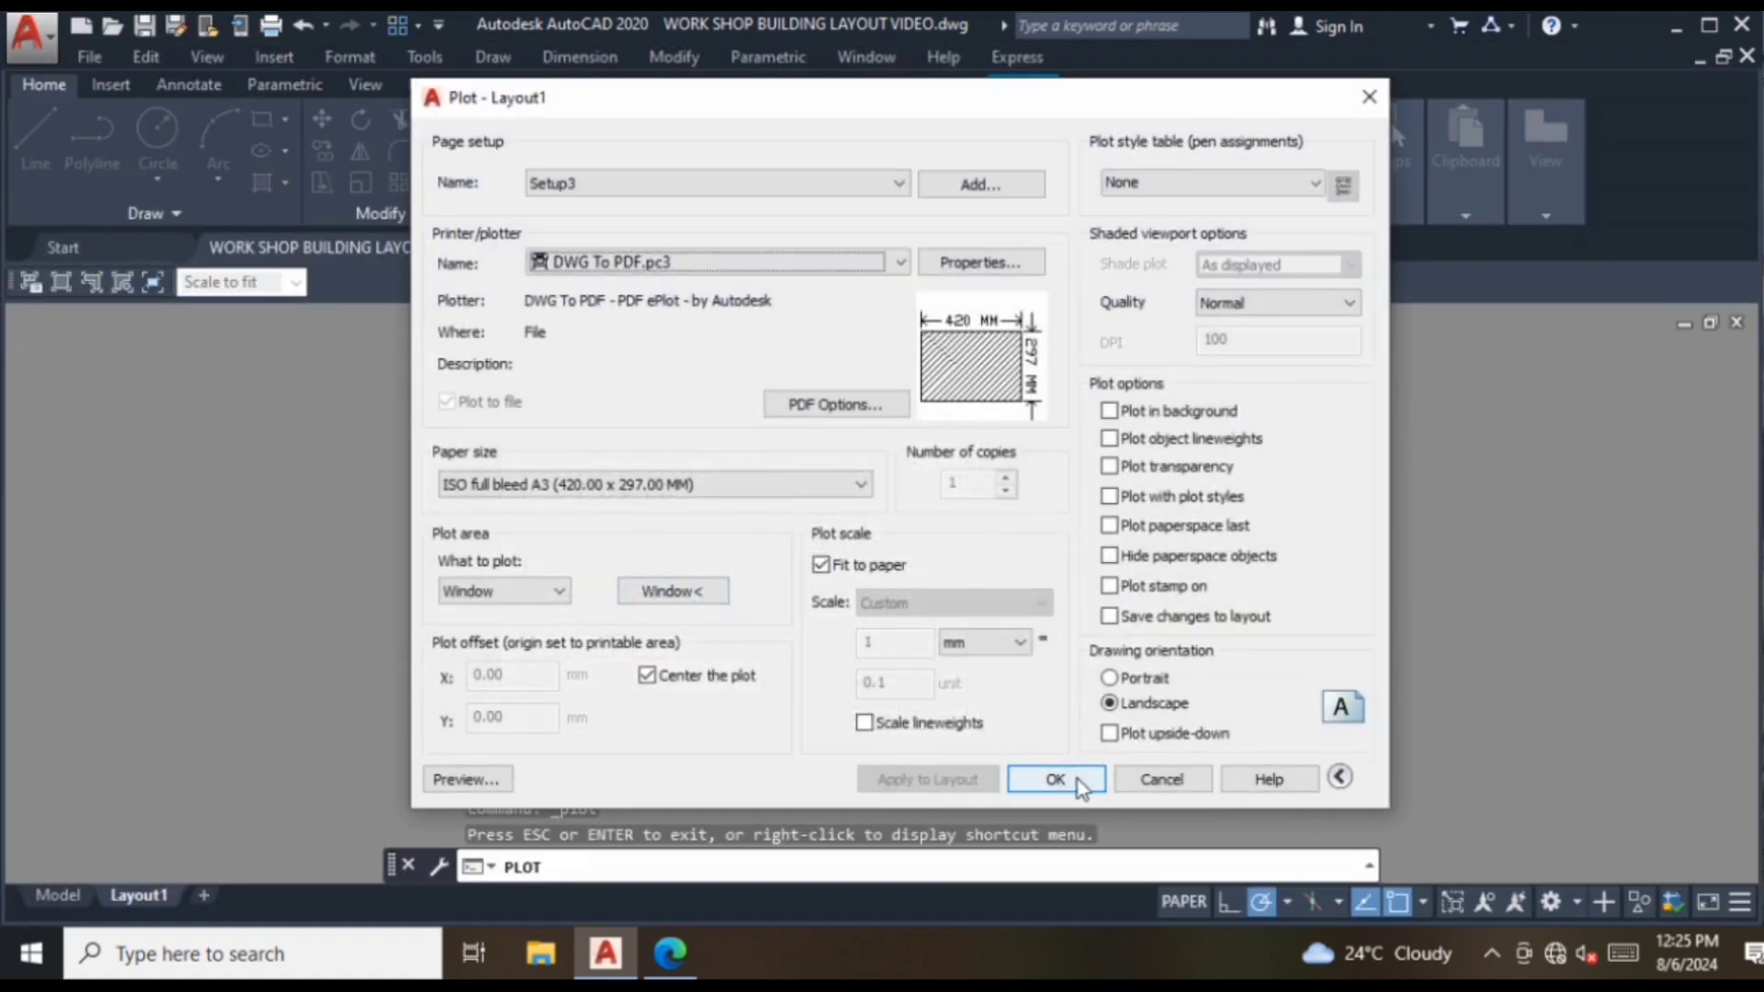
- Plot WORK SHOP BUILDING LAYOUT VIDEO-Layout1.pdf into the Desktop's my exam folder
{"action": "left_click", "coordinate": [1078, 781]}
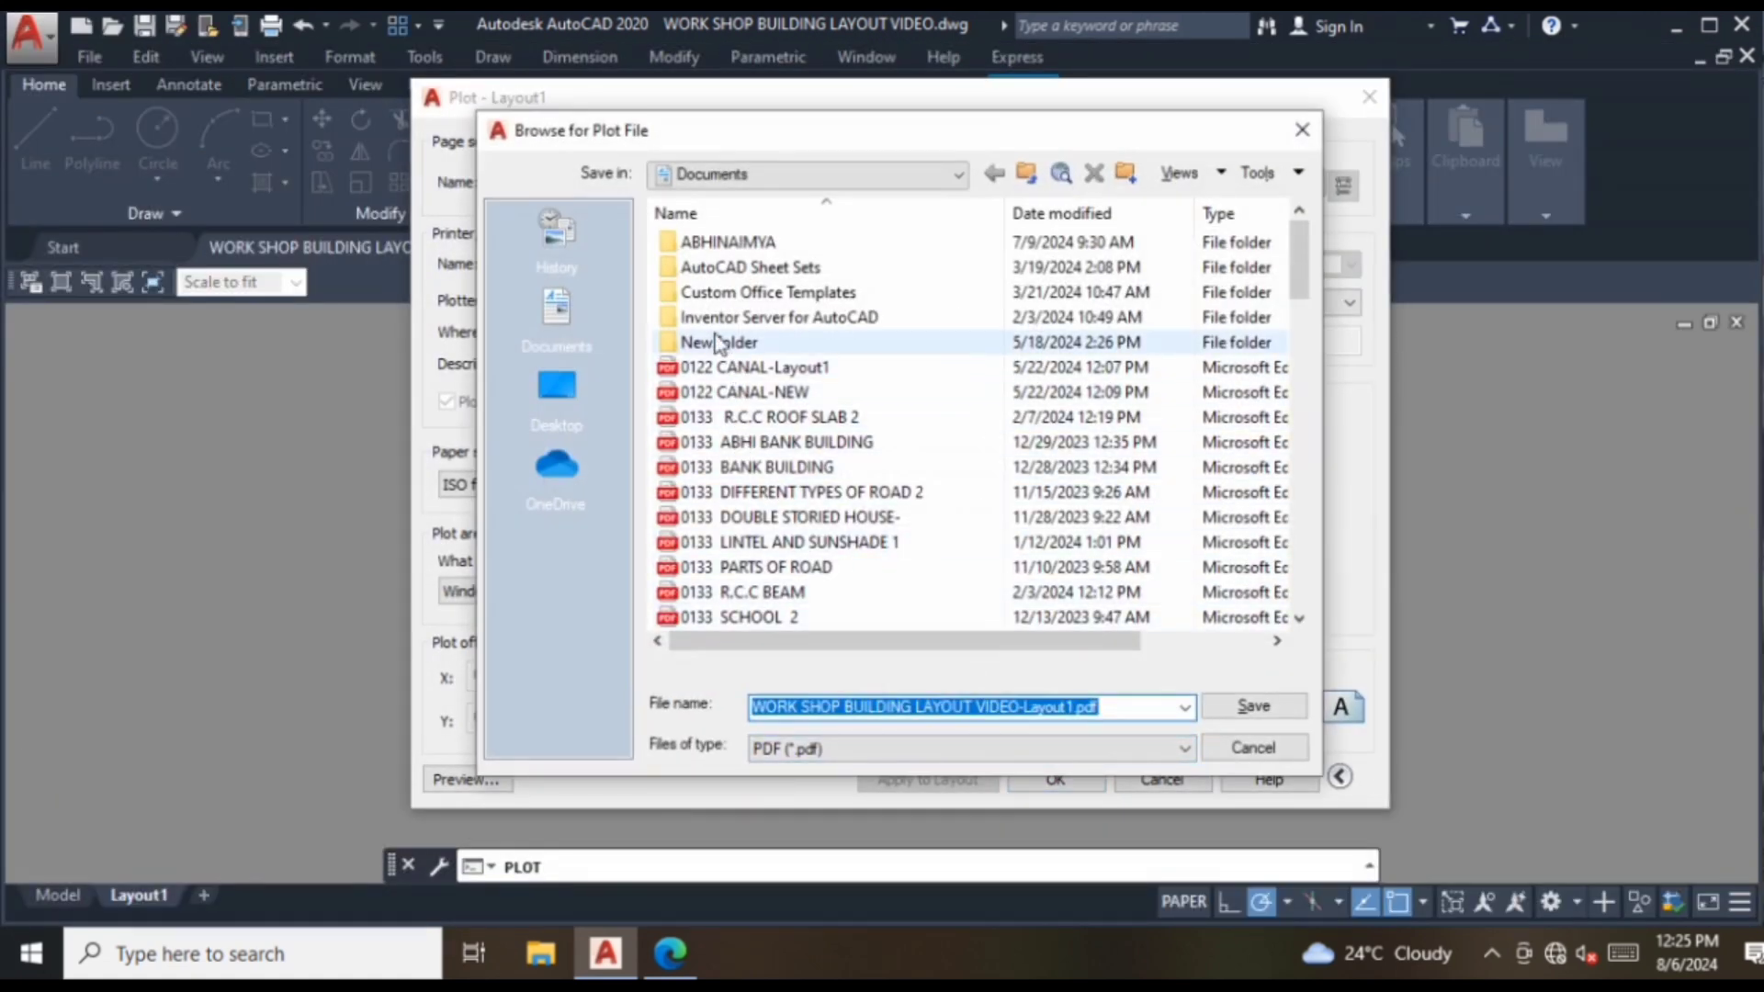
{"action": "left_click", "coordinate": [570, 393]}
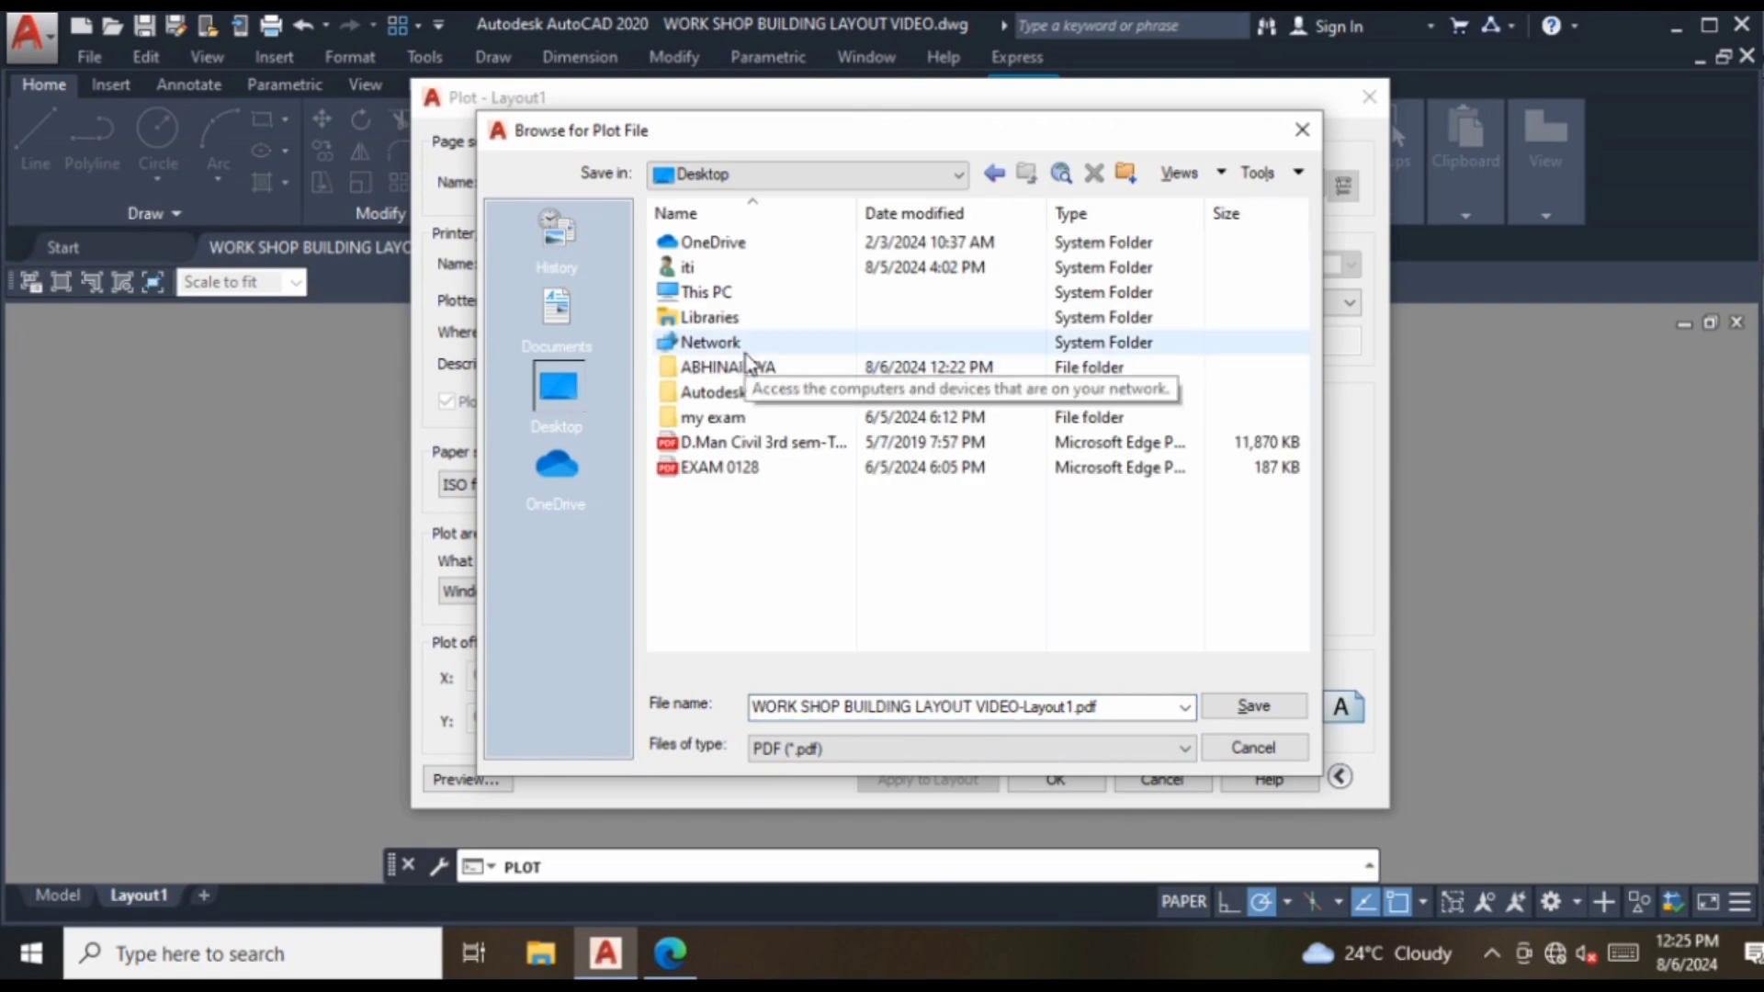
{"action": "left_click", "coordinate": [744, 419]}
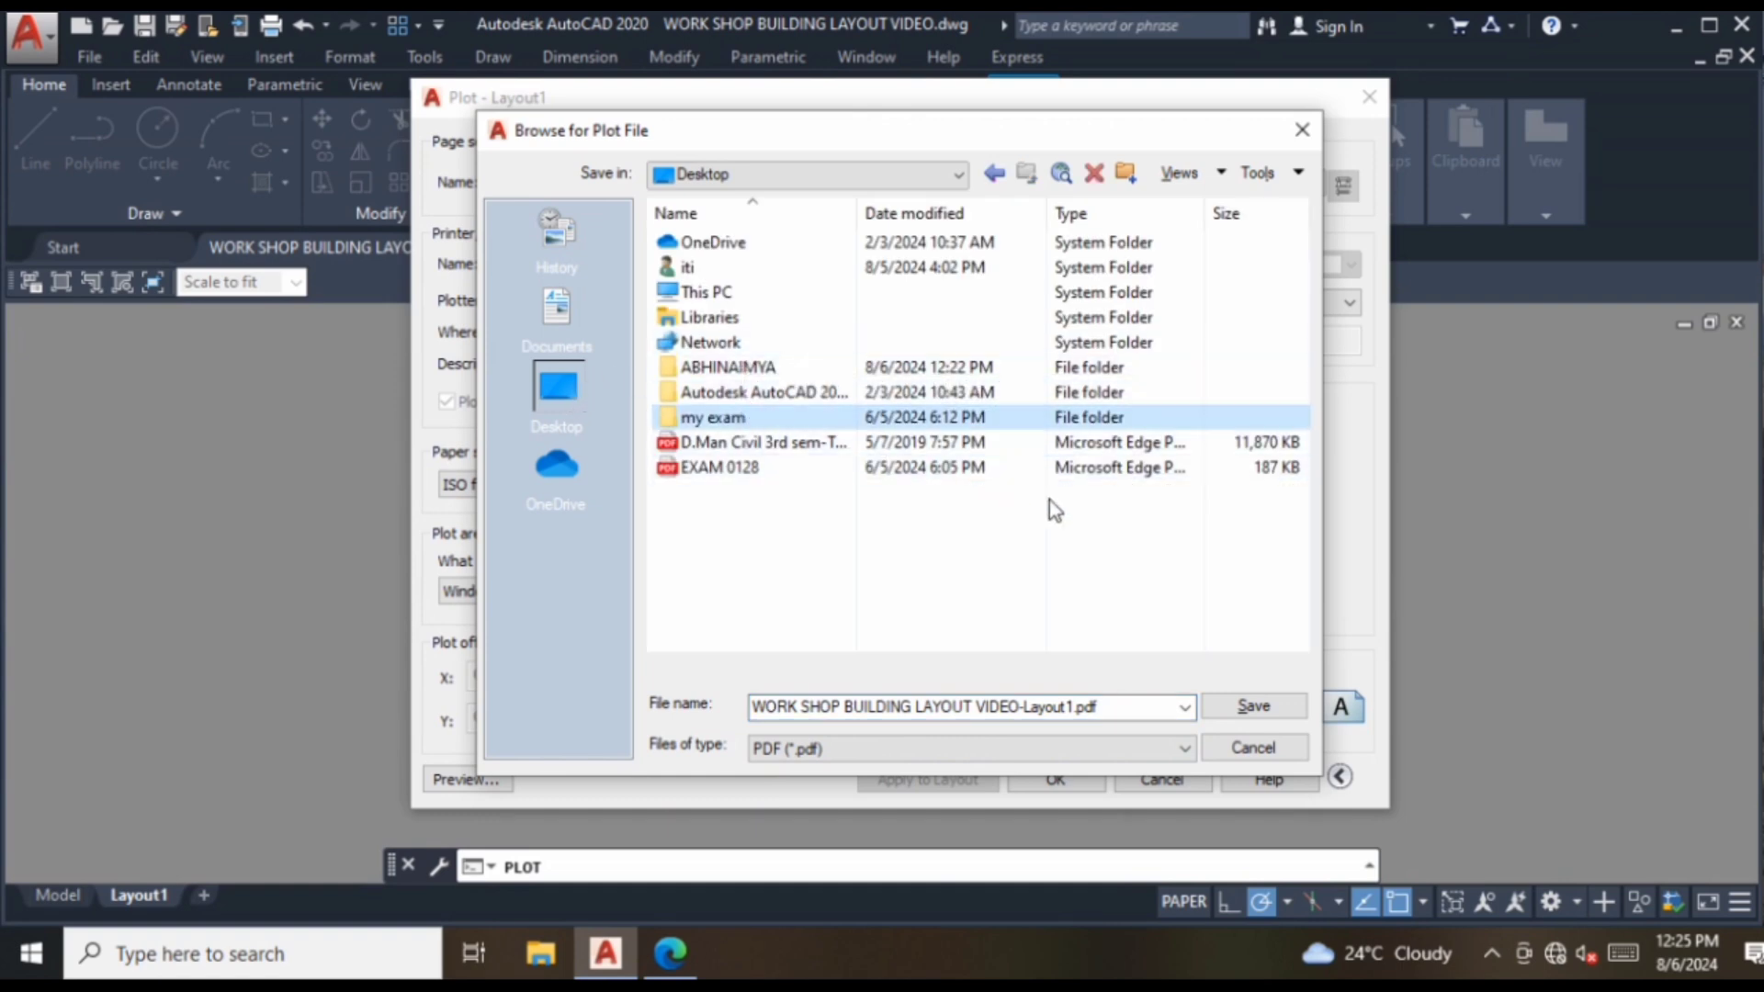
{"action": "left_click", "coordinate": [1260, 711]}
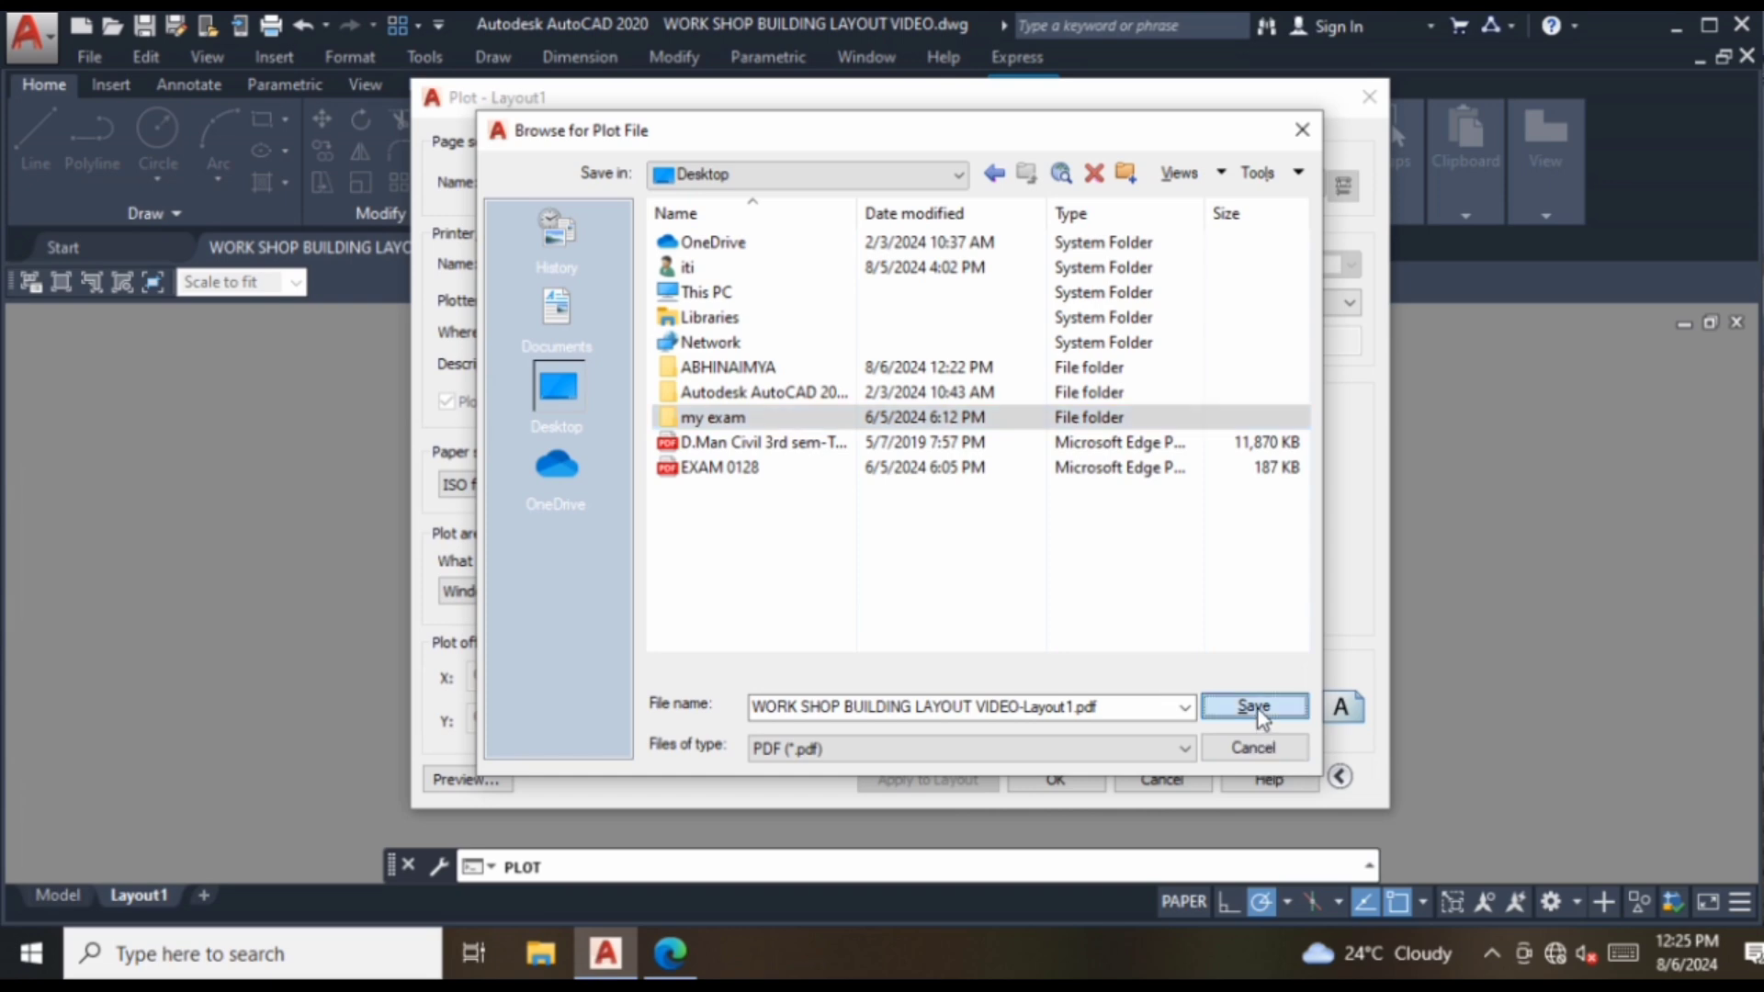
{"action": "left_click", "coordinate": [1256, 707]}
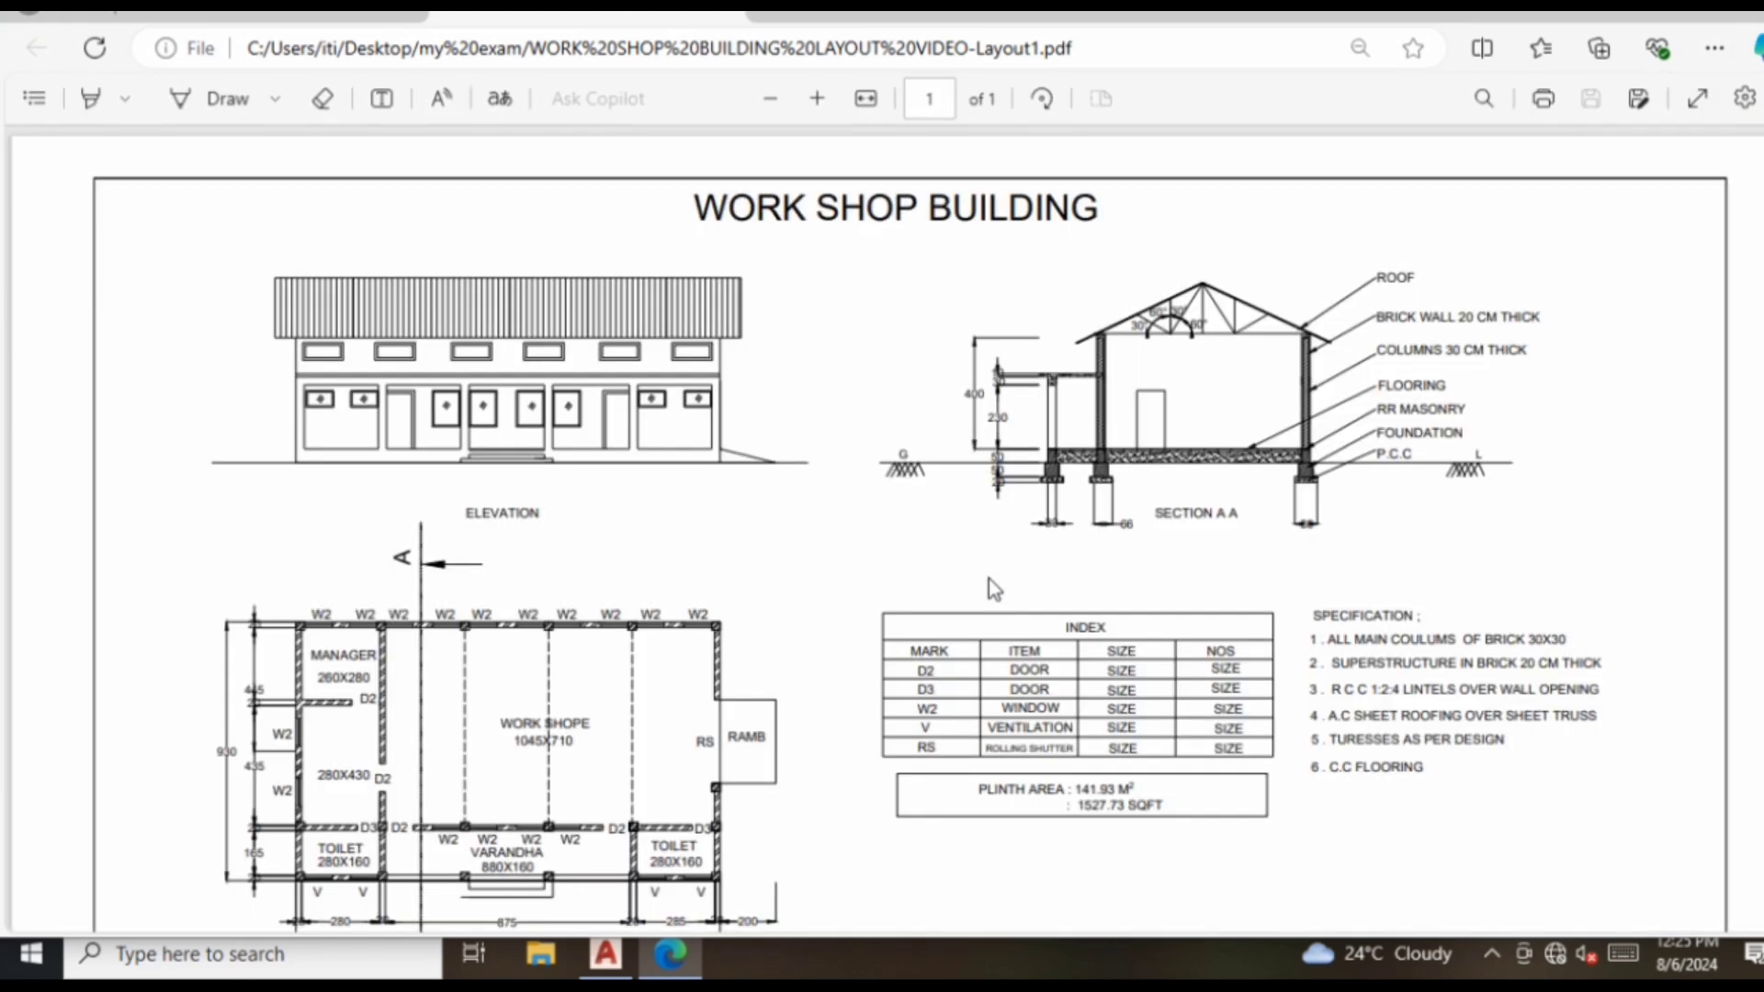
{"action": "scroll", "coordinate": [1027, 562], "scroll_direction": "down", "scroll_amount": 5}
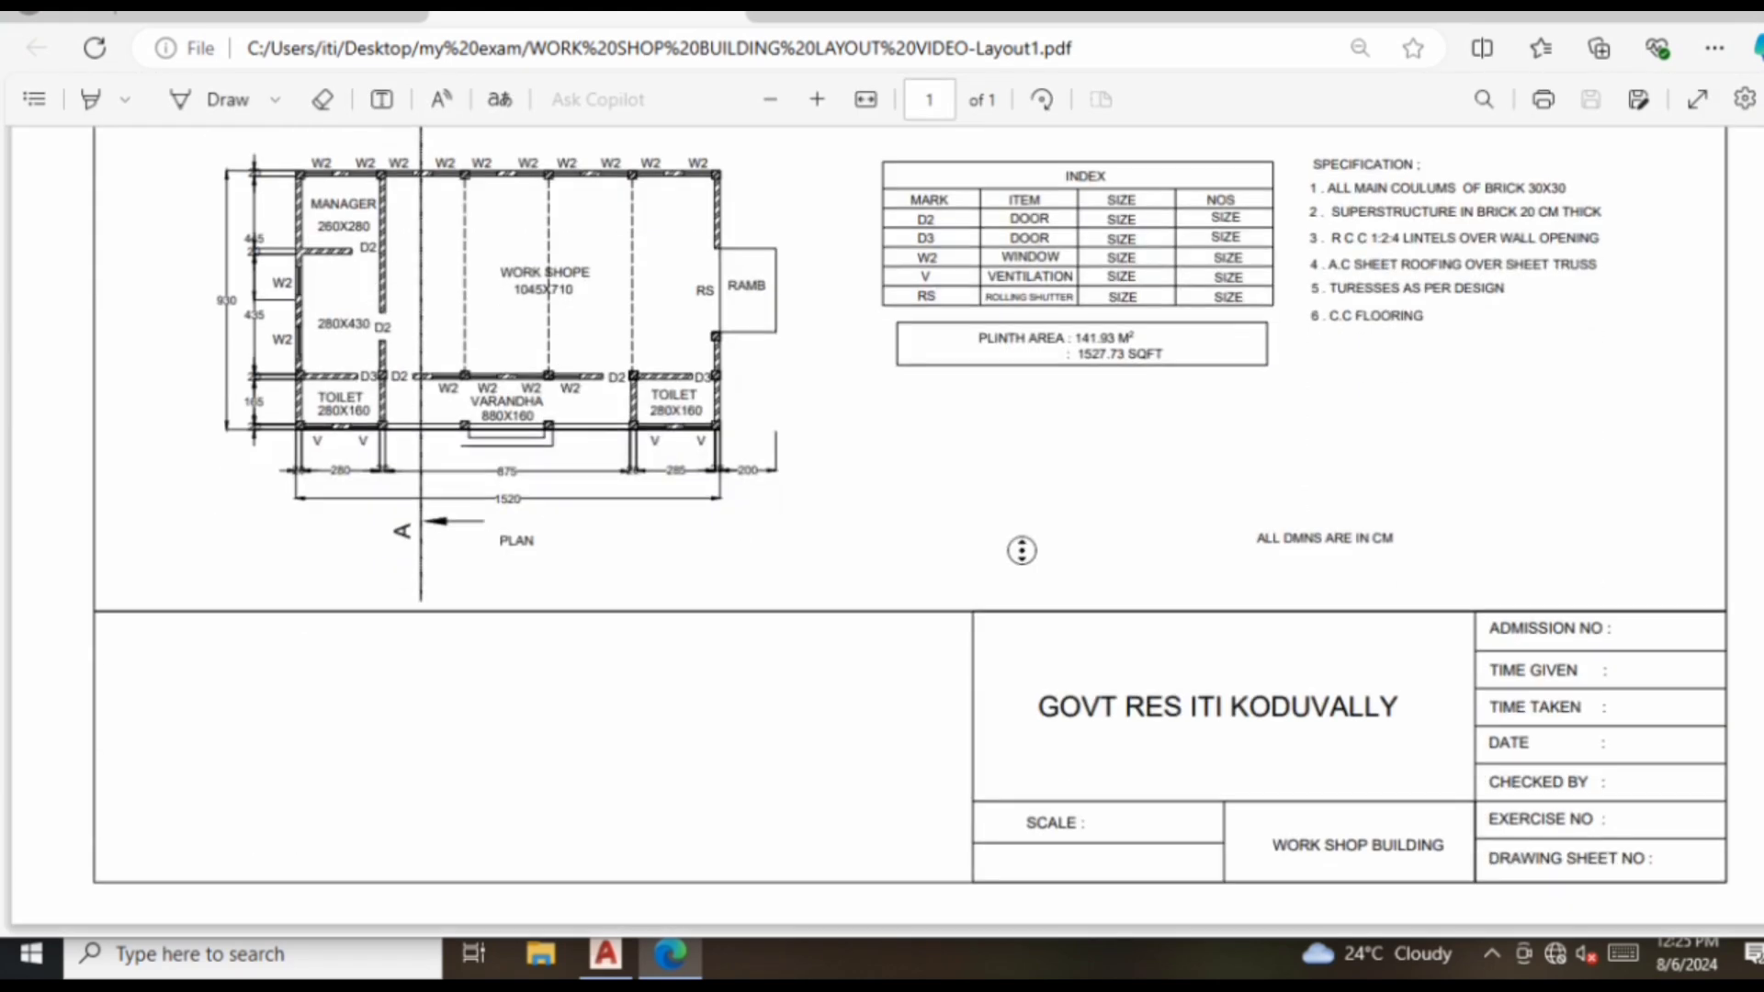